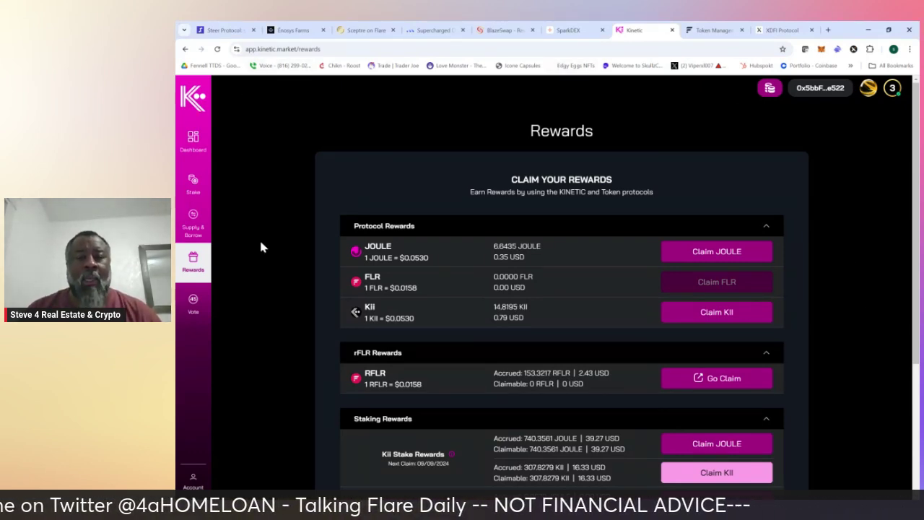
- Examine the claimable rFLR and Kii staking rewards on the Kinetic rewards page, checking the Flare portal's emissions page in between
scroll(267, 303, "down", 3)
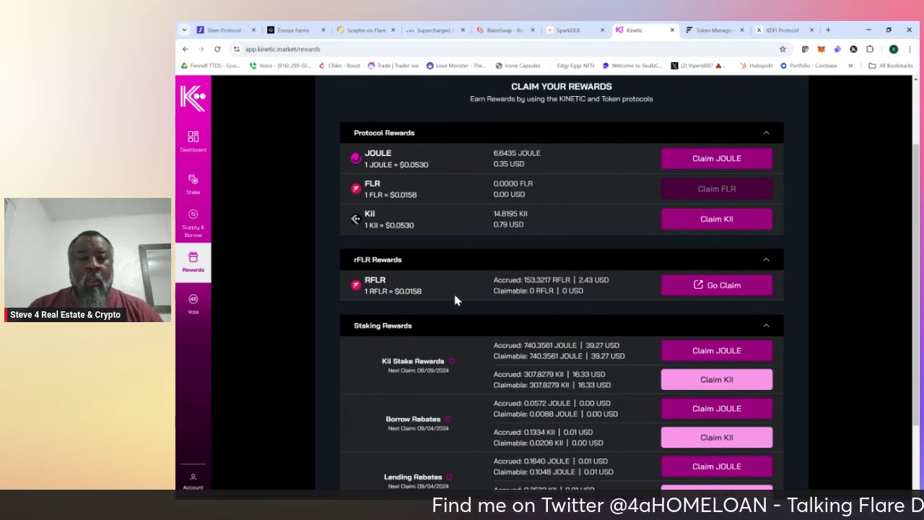
scroll(454, 300, "down", 1)
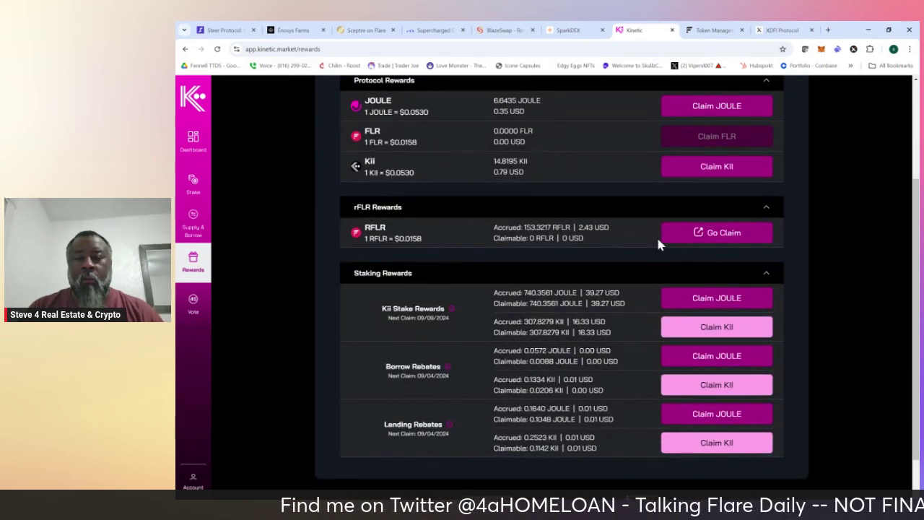
left_click_drag(493, 238, 554, 238)
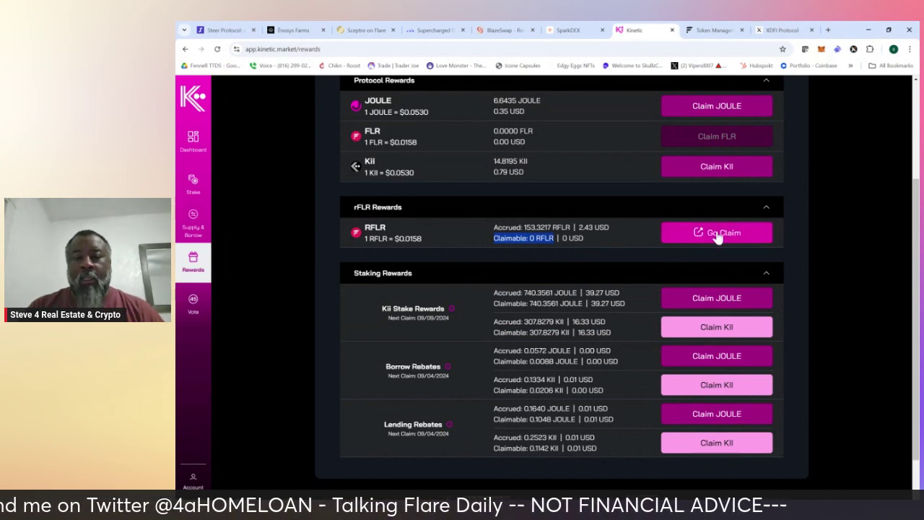
left_click(715, 31)
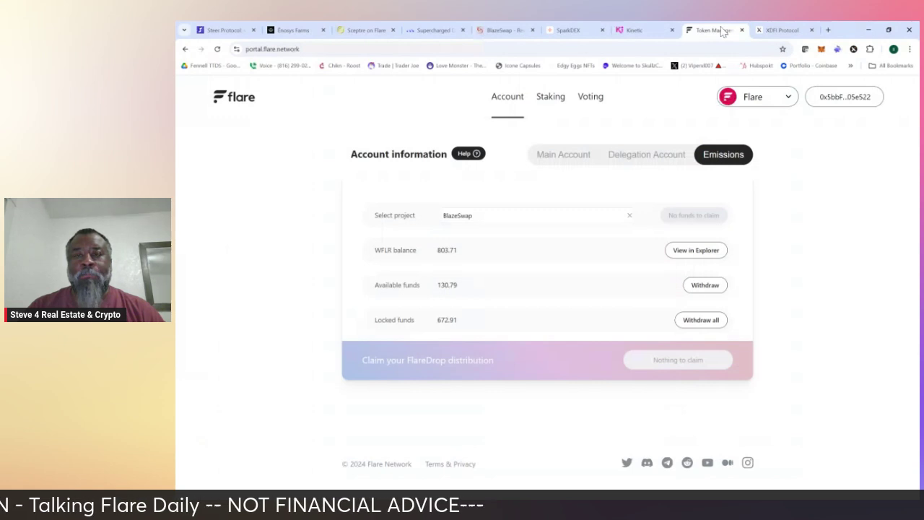
left_click(643, 31)
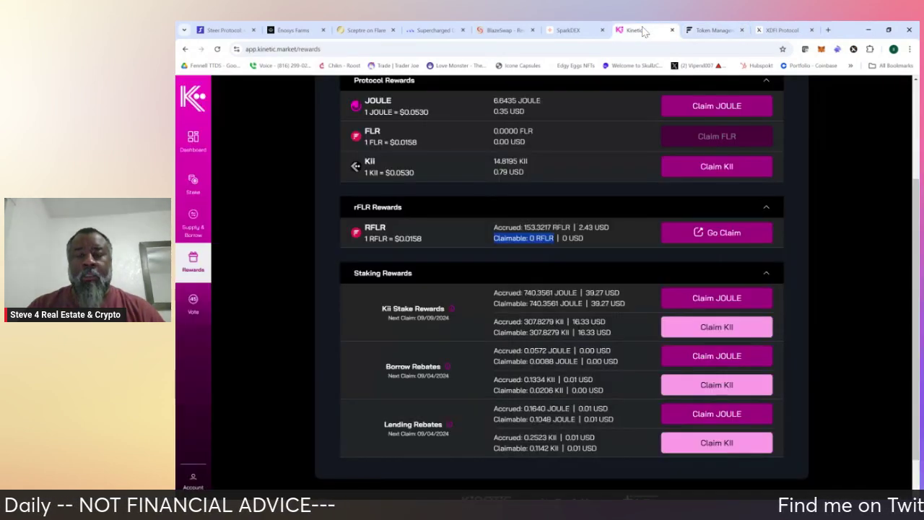
scroll(537, 309, "down", 2)
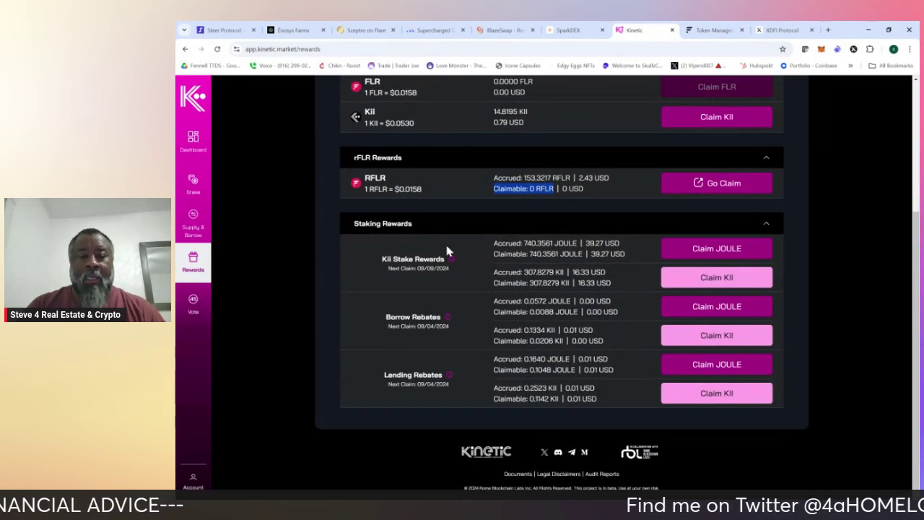
mouse_move(451, 258)
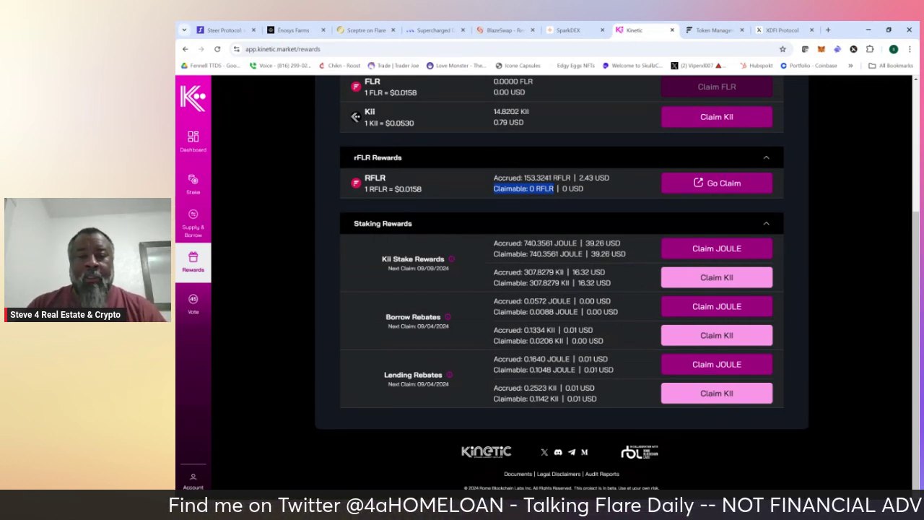
triple_click(533, 244)
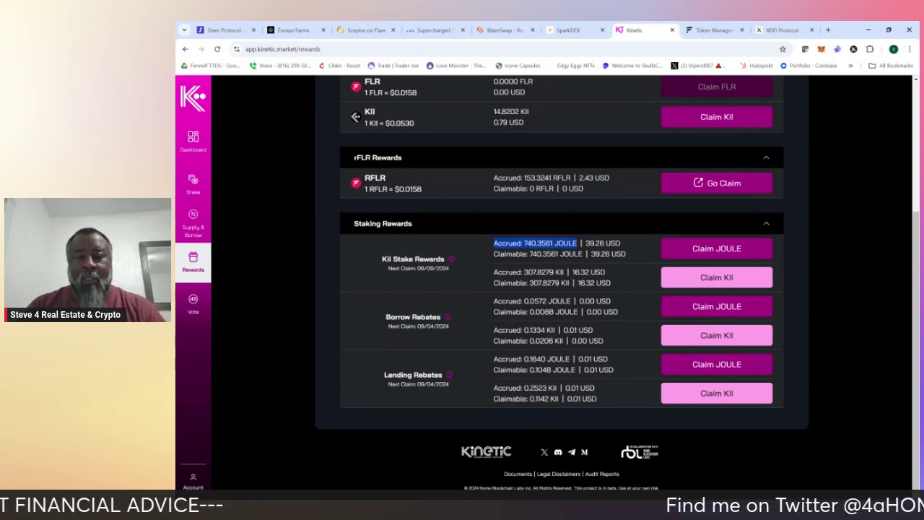
- Claim the KII from the Kii Stake Rewards and from the Borrow Rebates
left_click(711, 281)
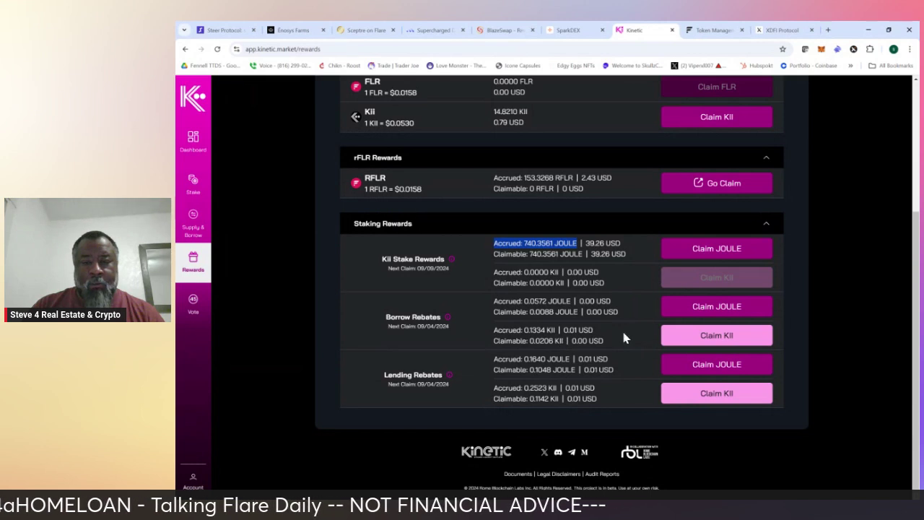
left_click(704, 336)
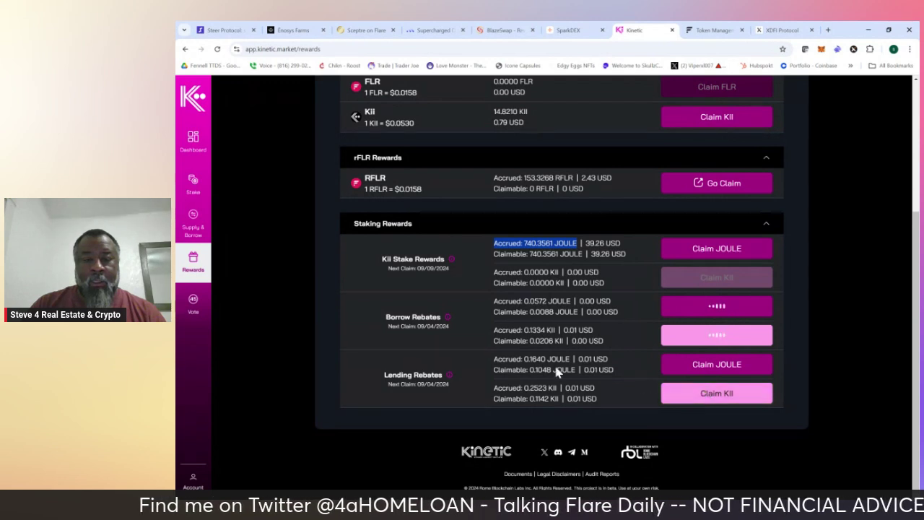
mouse_move(450, 378)
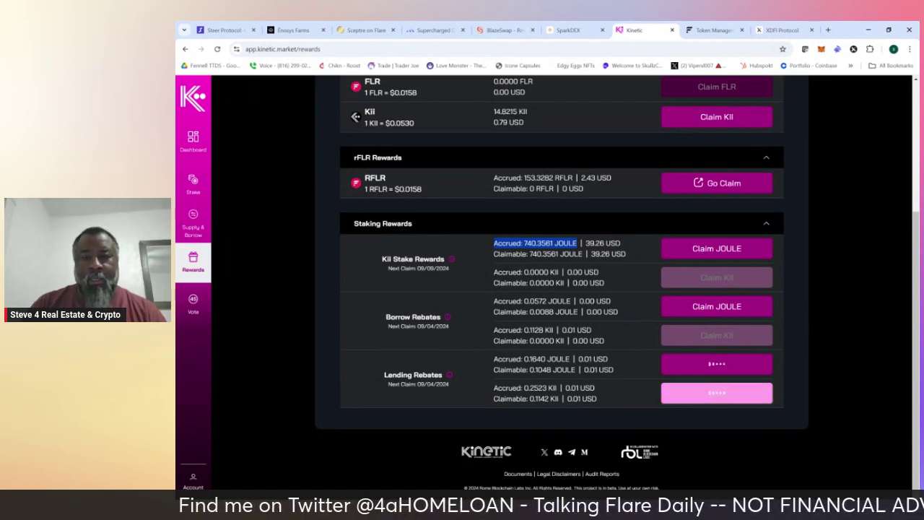
- Claim the Kii reward under Protocol Rewards
scroll(467, 272, "up", 1)
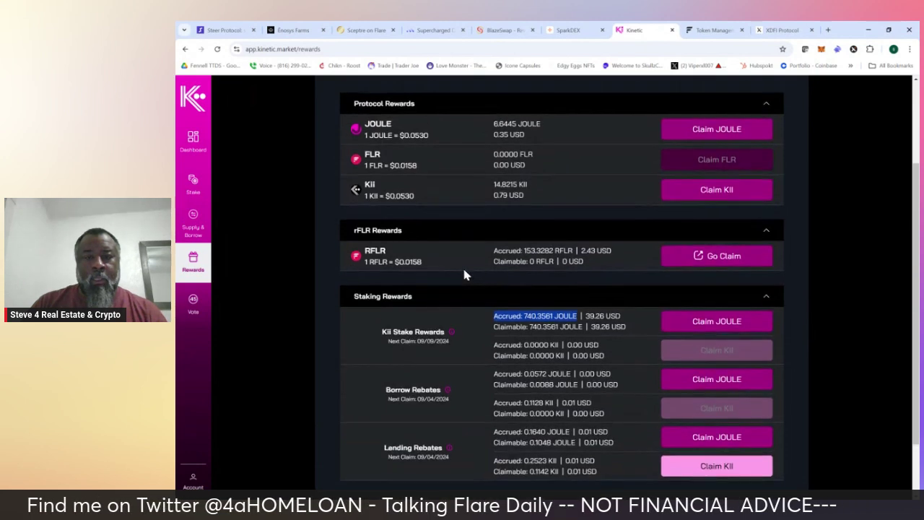
scroll(464, 270, "up", 1)
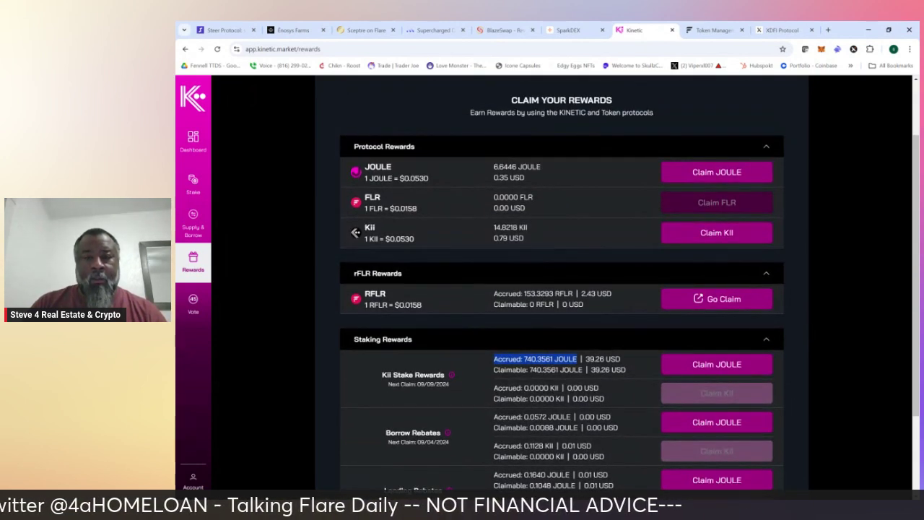
left_click(710, 233)
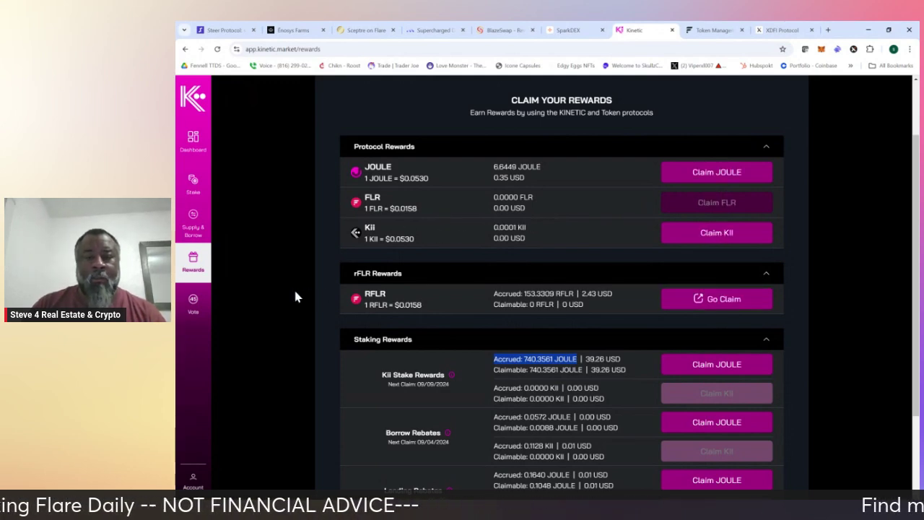
scroll(295, 296, "down", 2)
scroll(295, 296, "up", 2)
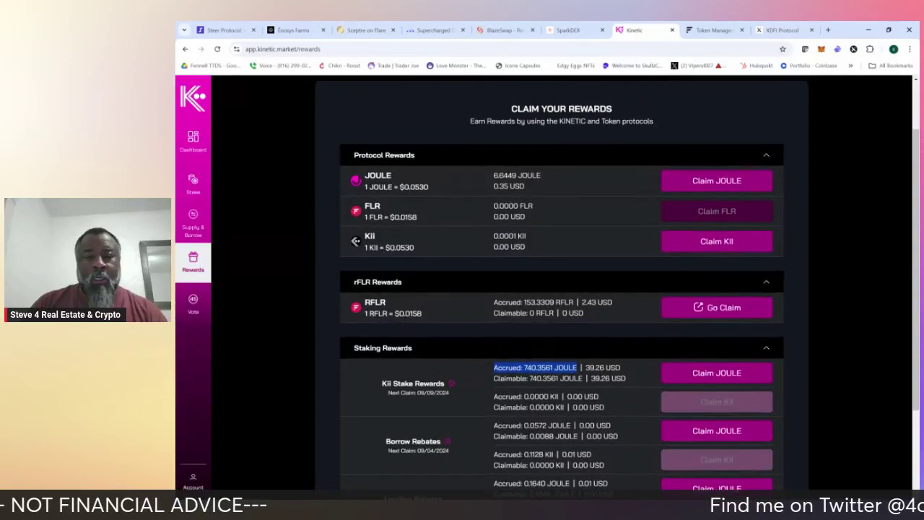
scroll(617, 281, "up", 2)
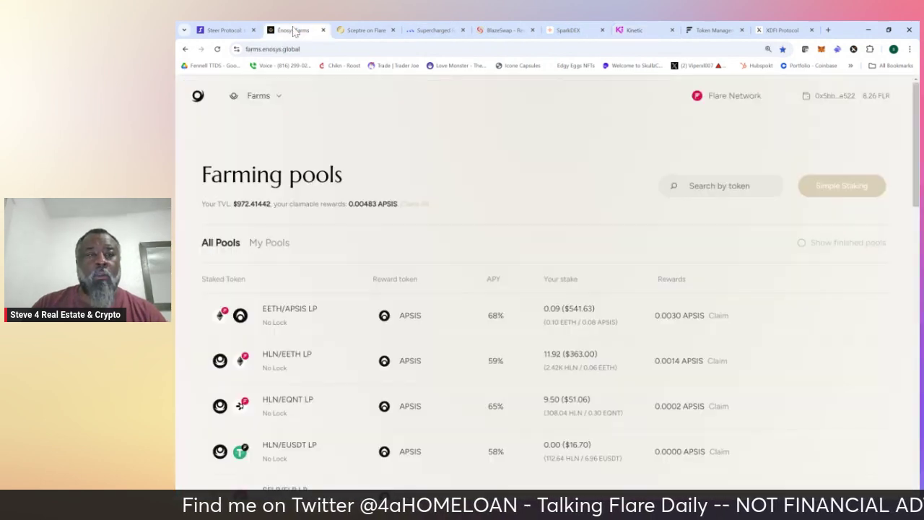
- Switch to Enosys Farms and view only the personally staked pools with their APSIS rewards
left_click(294, 31)
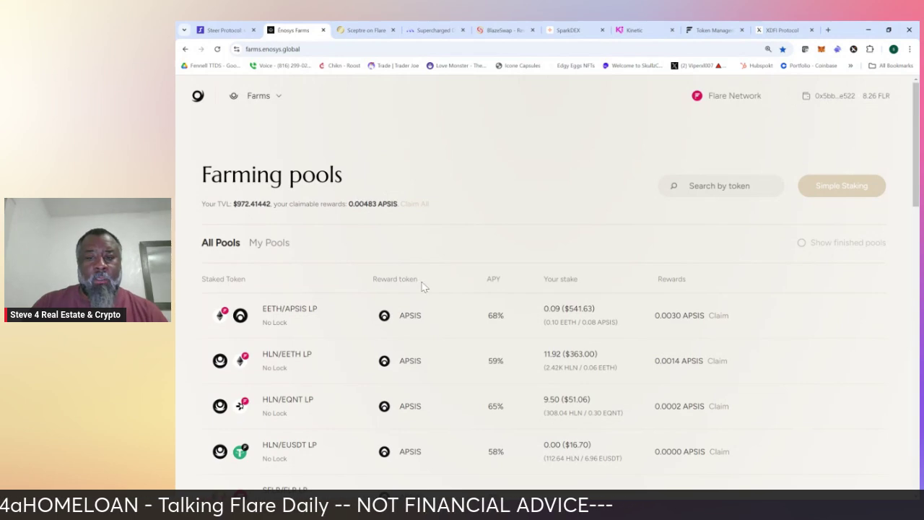
scroll(423, 288, "down", 2)
scroll(419, 295, "up", 2)
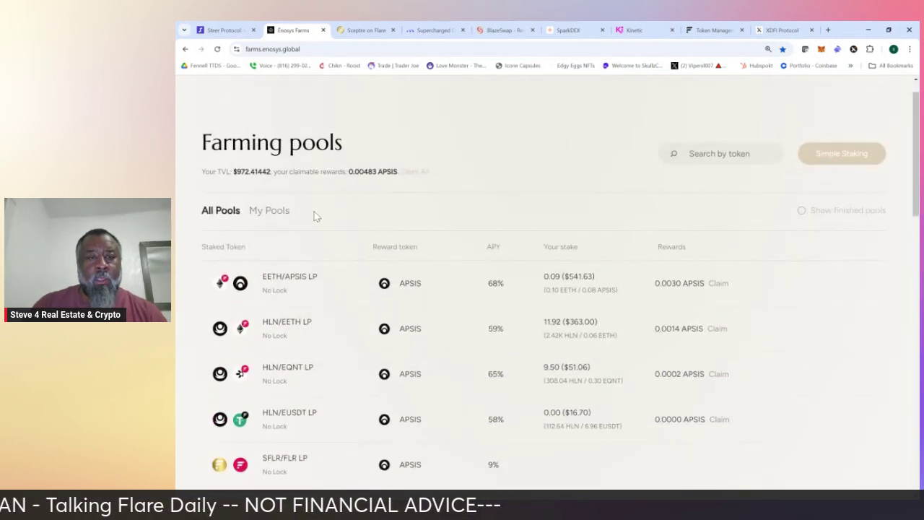
left_click(265, 211)
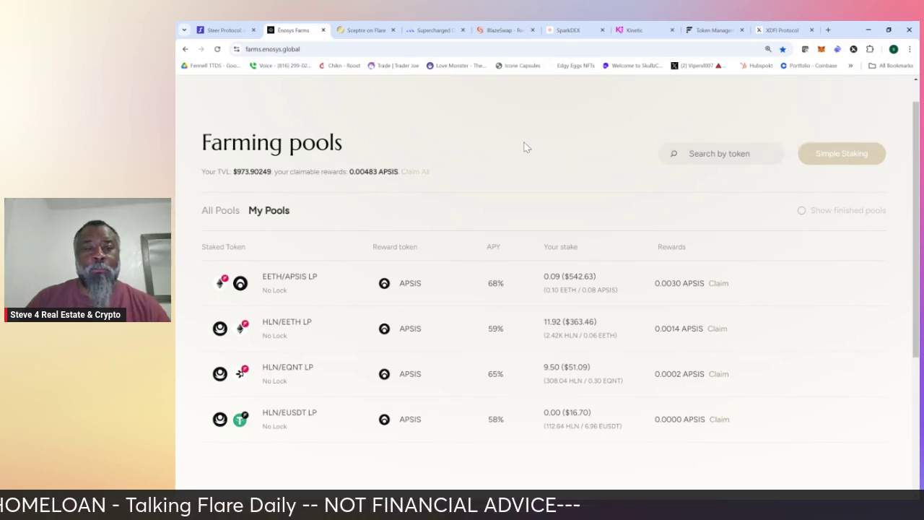
scroll(374, 140, "up", 1)
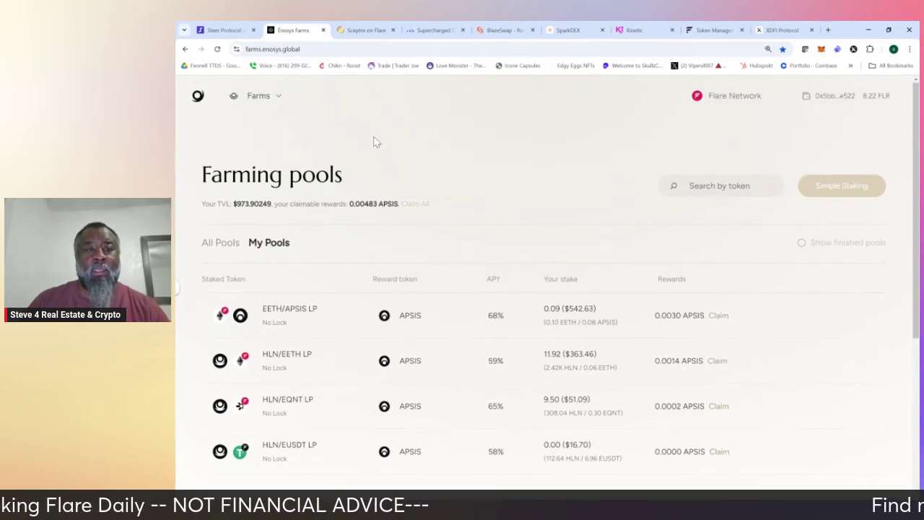
- Open the Enosys DEX and connect the wallet through WalletConnect
left_click(274, 101)
left_click(274, 152)
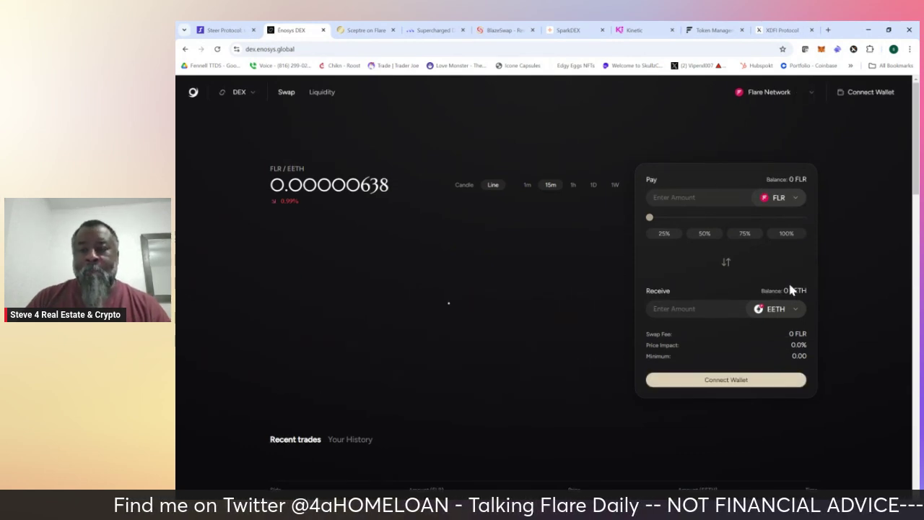
left_click(859, 94)
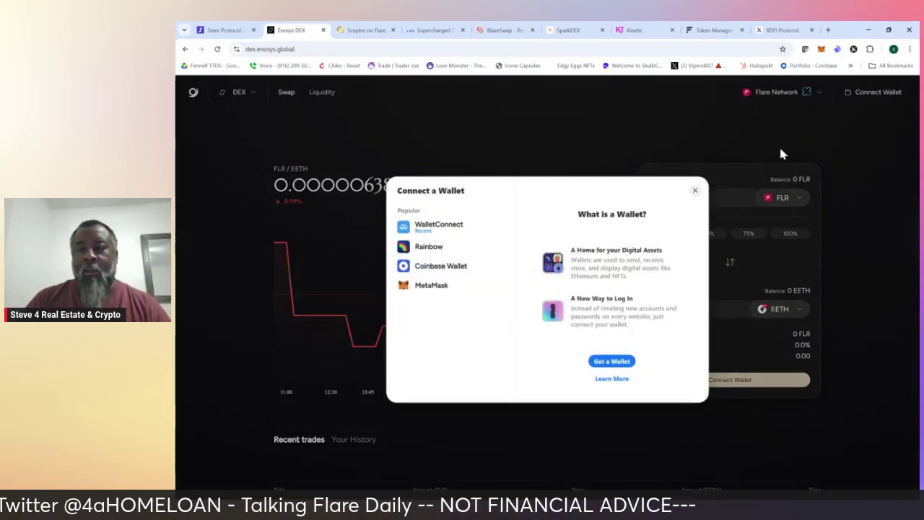
left_click(442, 228)
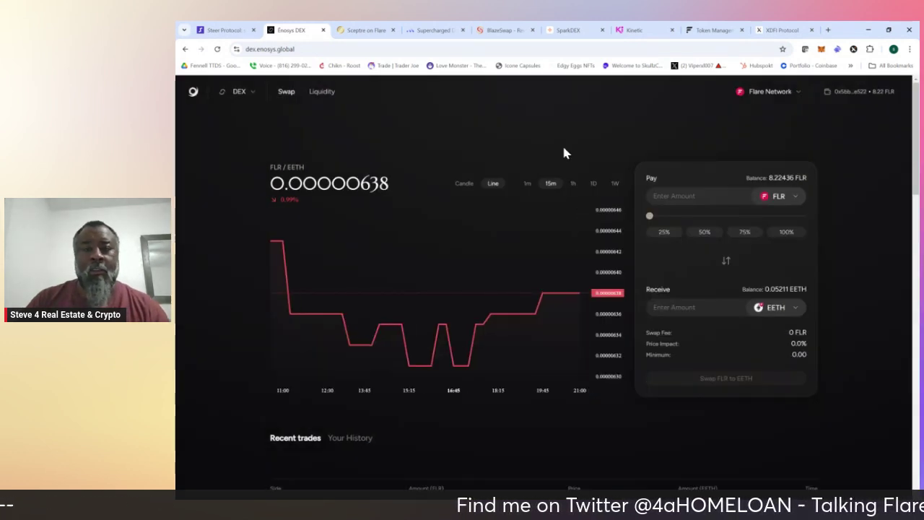
- Get a quote for swapping 100% of the APSIS balance to FLR
left_click(725, 261)
left_click(789, 199)
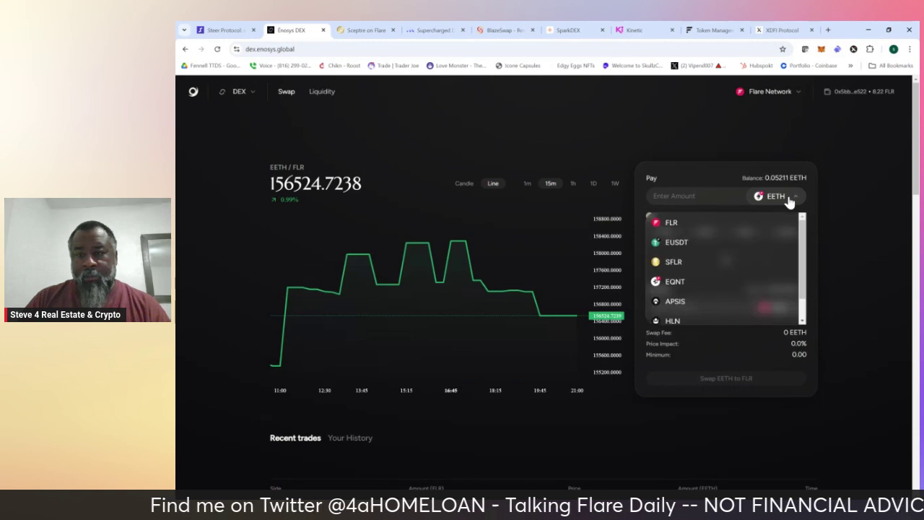
left_click(690, 300)
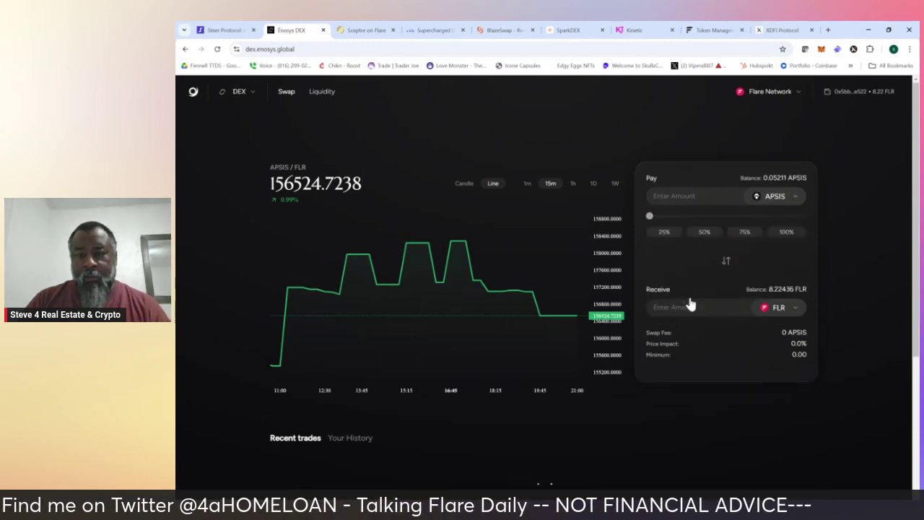
left_click(786, 231)
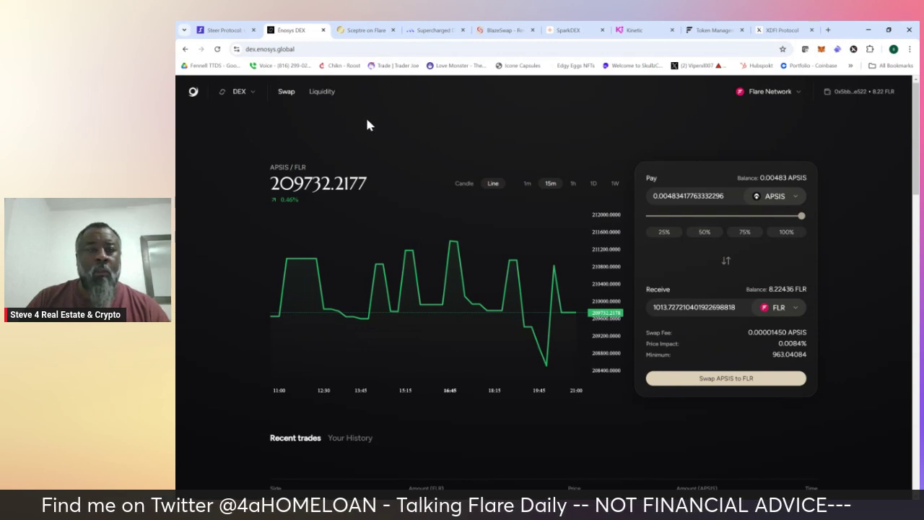
- Switch the Enosys DEX to Songbird Network and return to the farms page
left_click(774, 92)
left_click(776, 127)
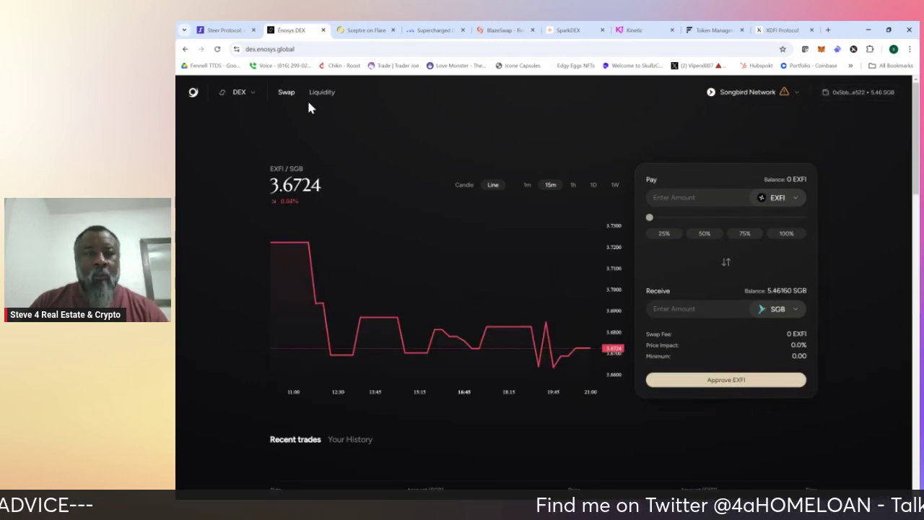
left_click(242, 93)
left_click(243, 139)
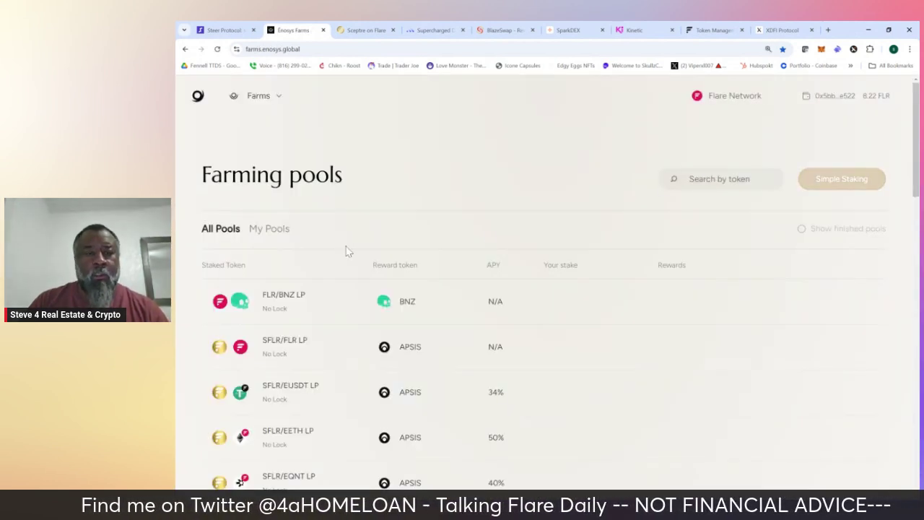
- Set the farming pools to Songbird Network and view only the personally staked pools
left_click(743, 102)
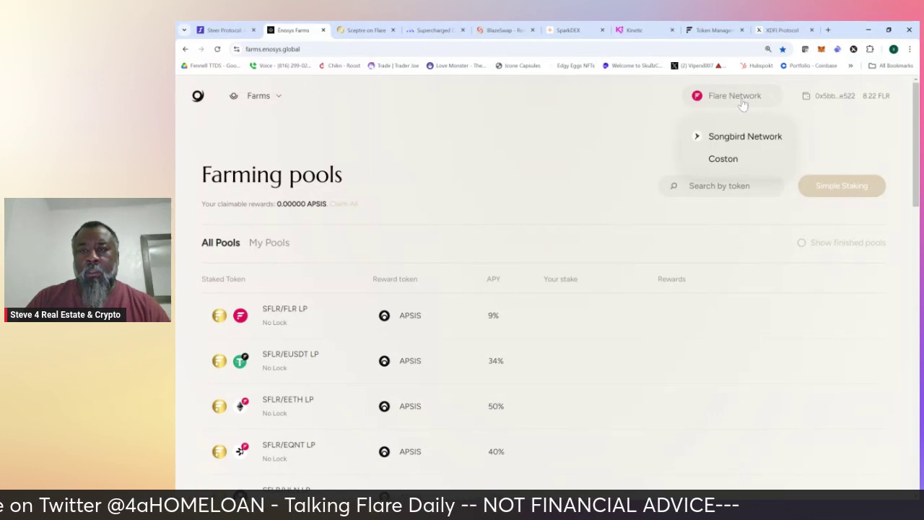
left_click(730, 136)
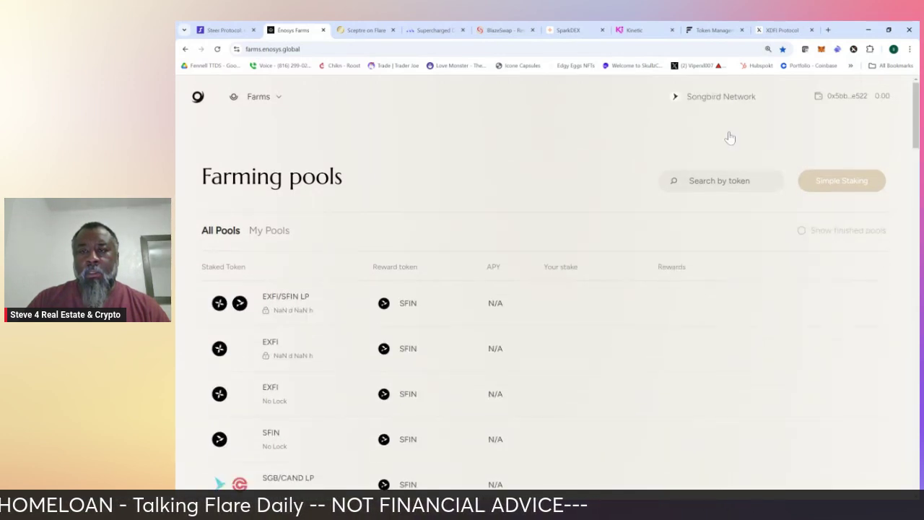
left_click(269, 230)
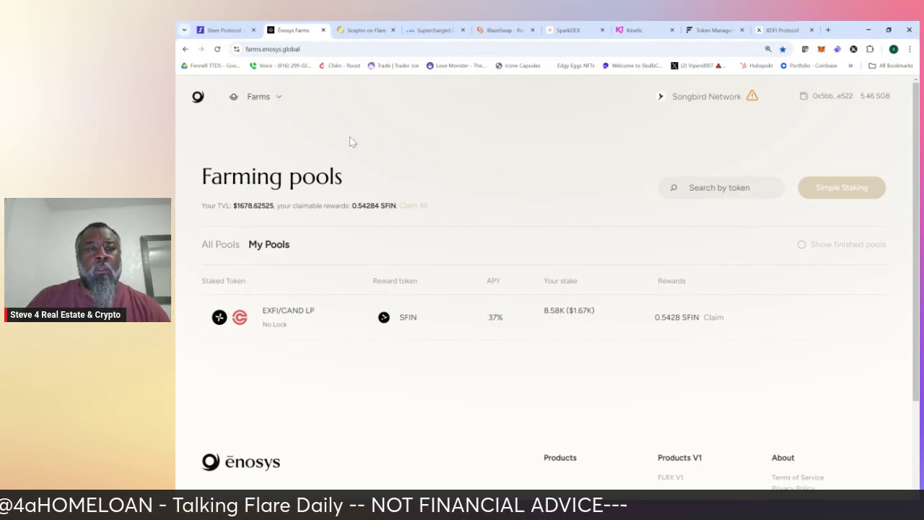
- Switch to FlareMetrics and examine the FlareFi Summer pool yields and lending opportunities with wFLR or rFLR rewards
left_click(435, 30)
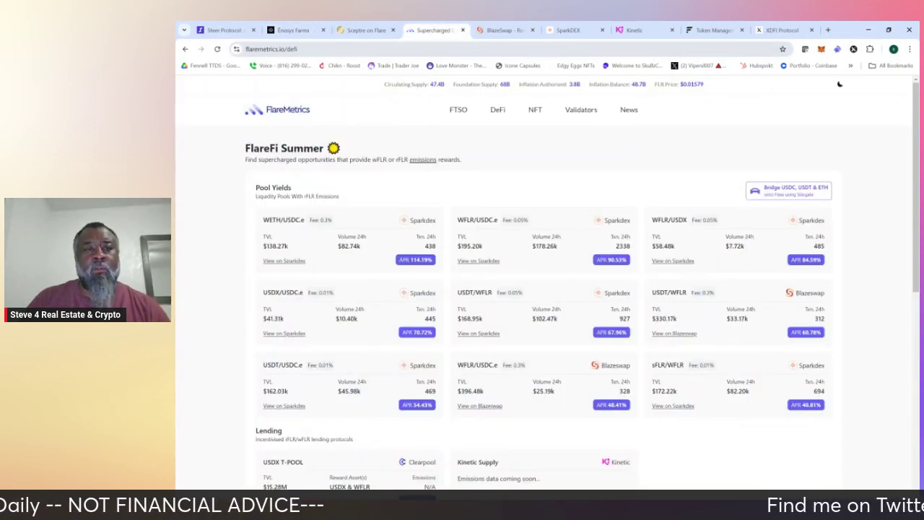
mouse_move(502, 119)
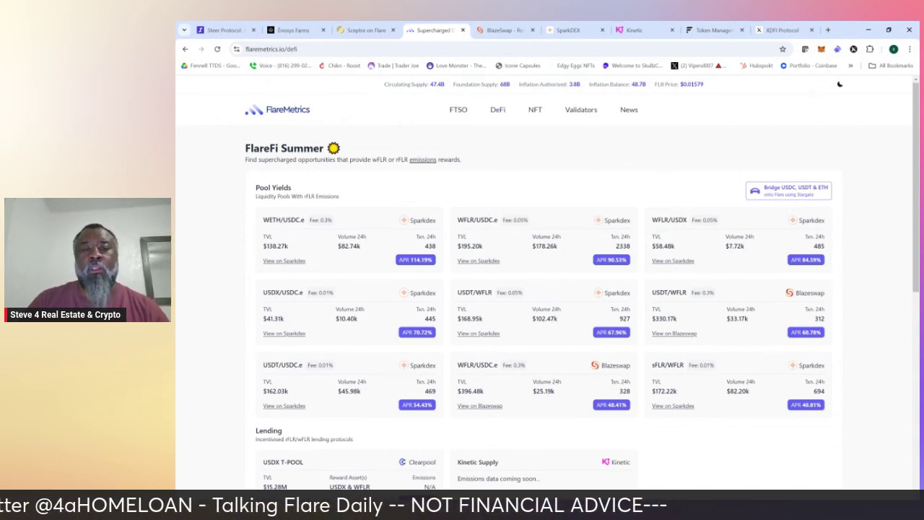
triple_click(402, 159)
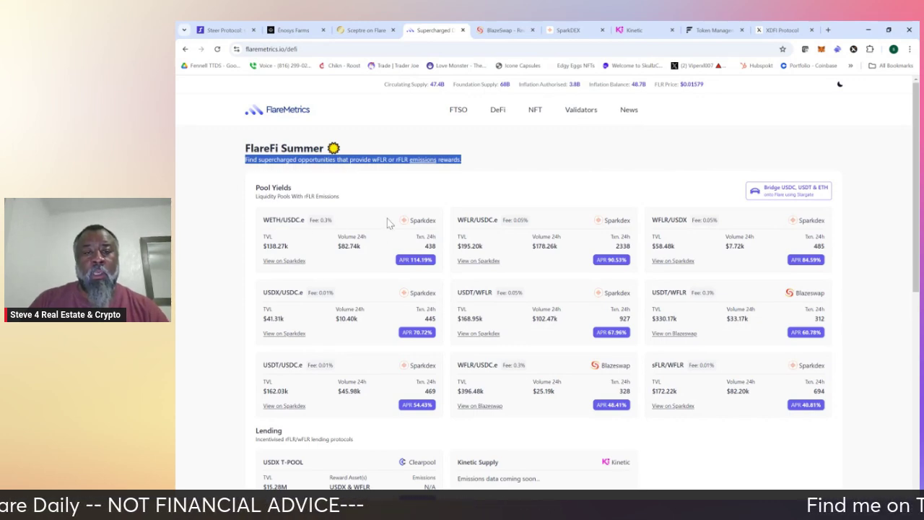
scroll(483, 319, "down", 1)
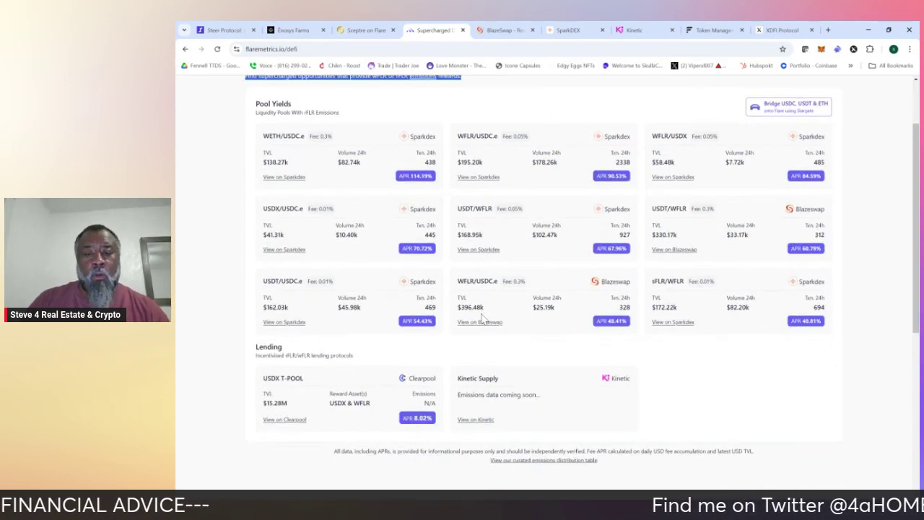
- Compare the APRs, TVL and volumes of the Sparkdex and Blazeswap pools with the Clearpool and Kinetic lending offers
scroll(482, 320, "up", 1)
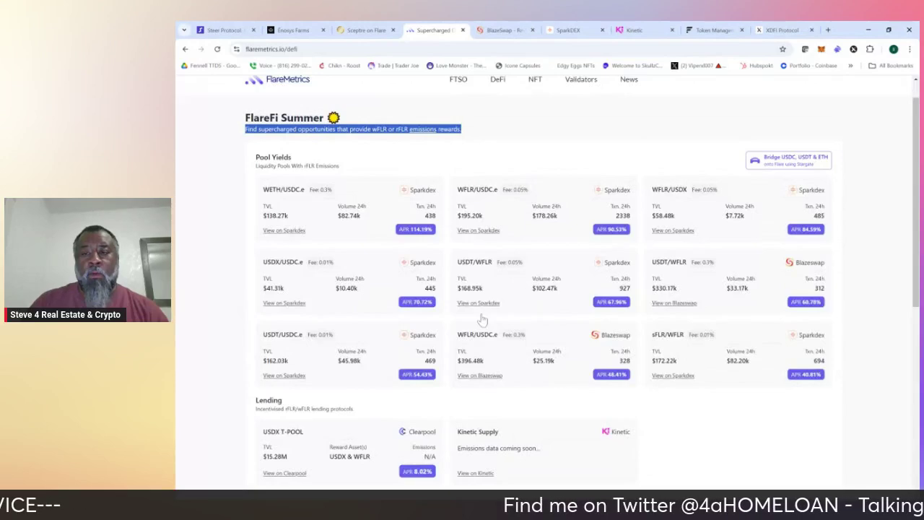
scroll(483, 319, "down", 1)
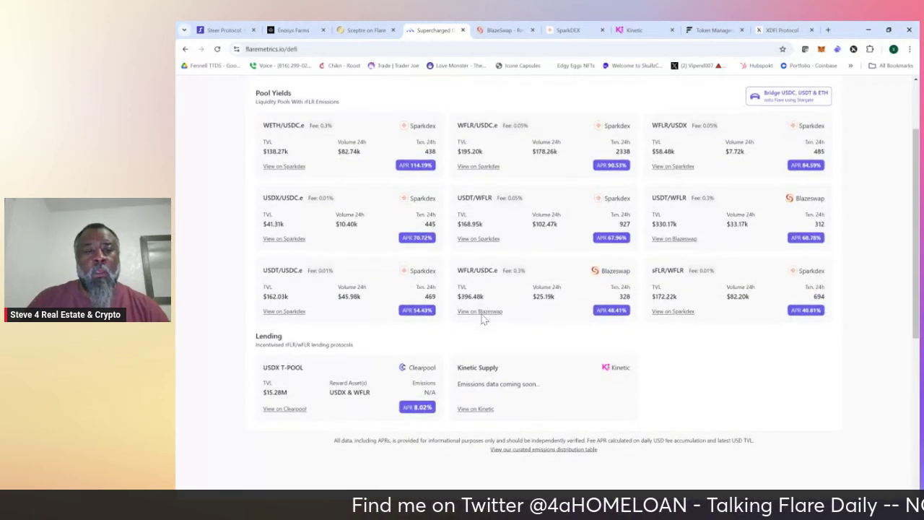
scroll(484, 320, "up", 1)
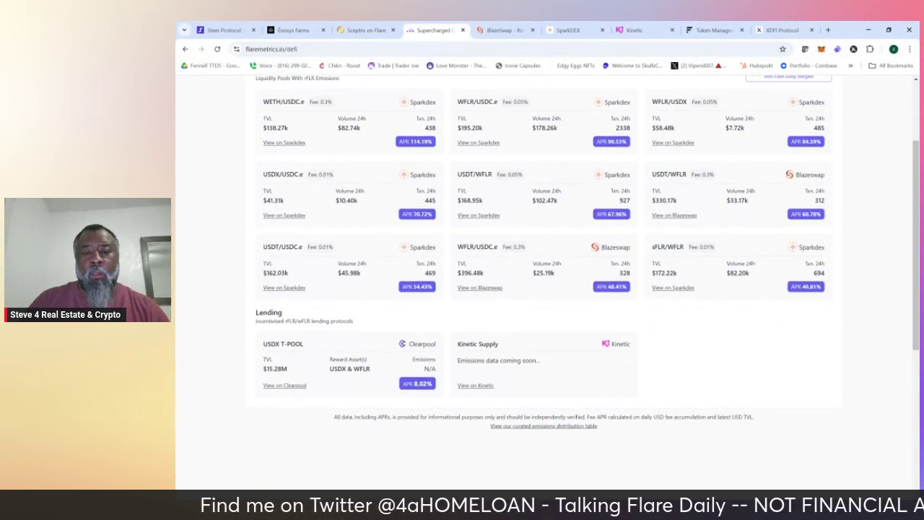
scroll(563, 322, "up", 2)
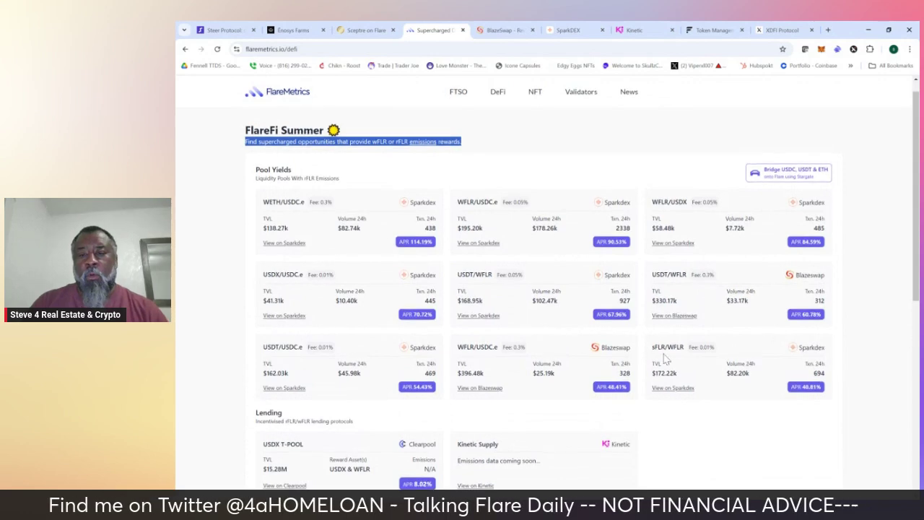
scroll(690, 363, "down", 4)
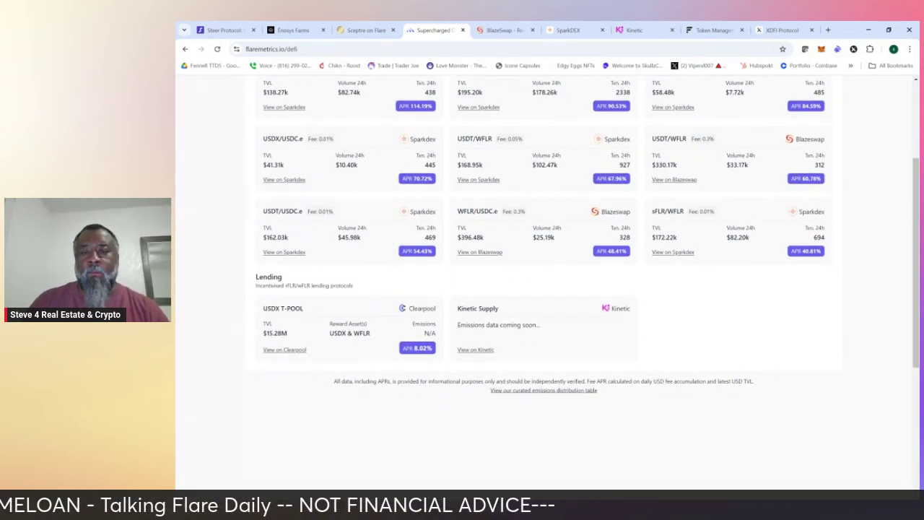
scroll(674, 258, "up", 4)
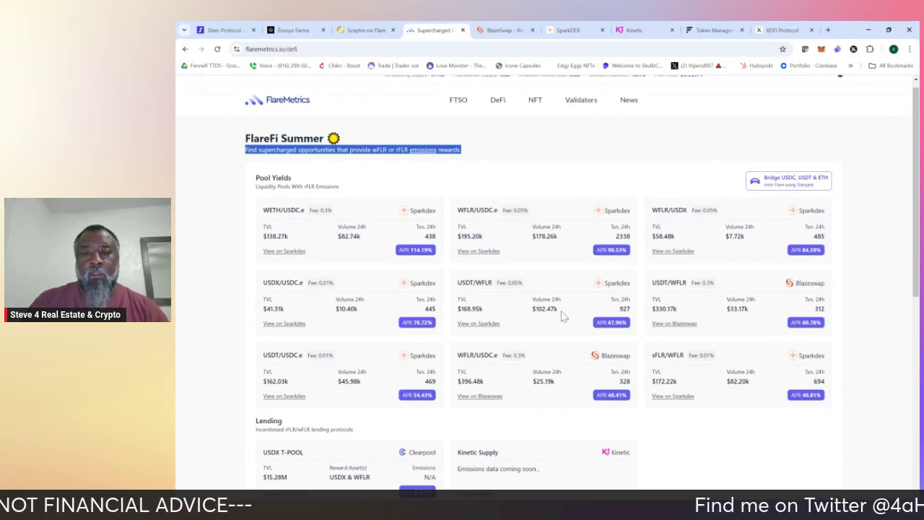
scroll(556, 336, "down", 3)
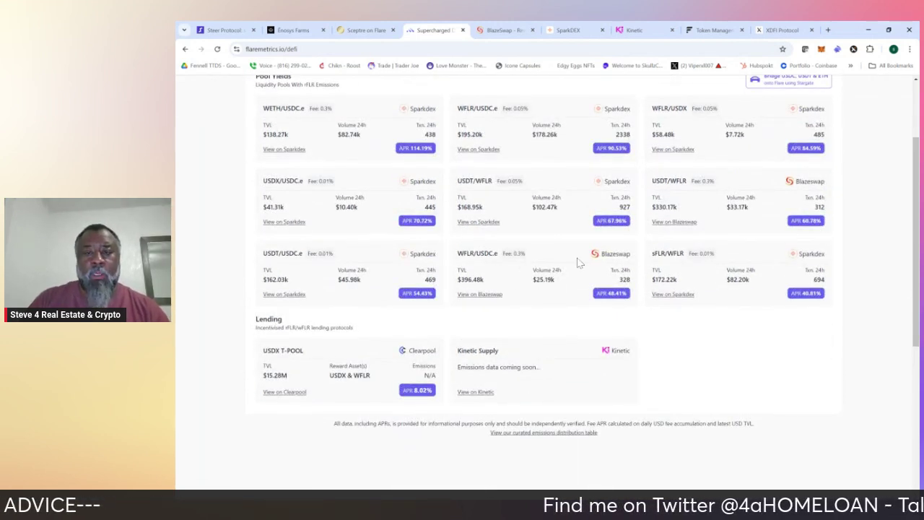
scroll(570, 224, "up", 1)
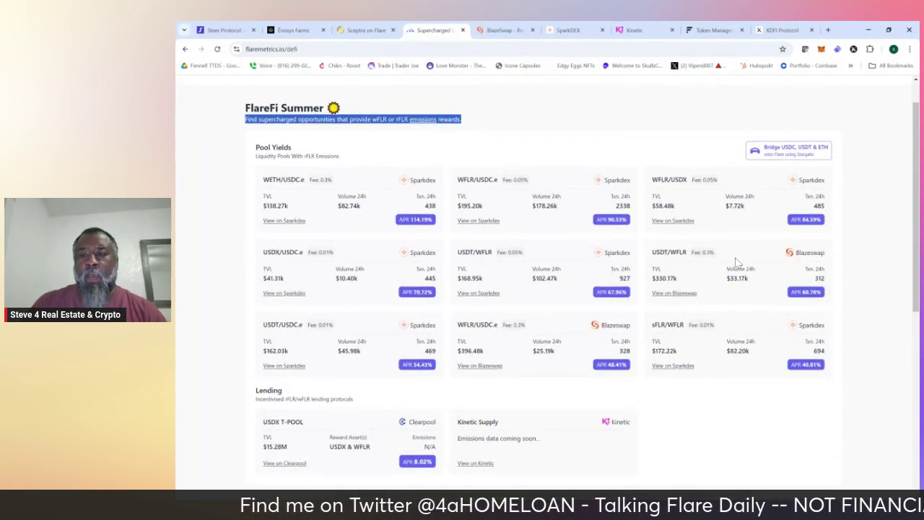
mouse_move(807, 295)
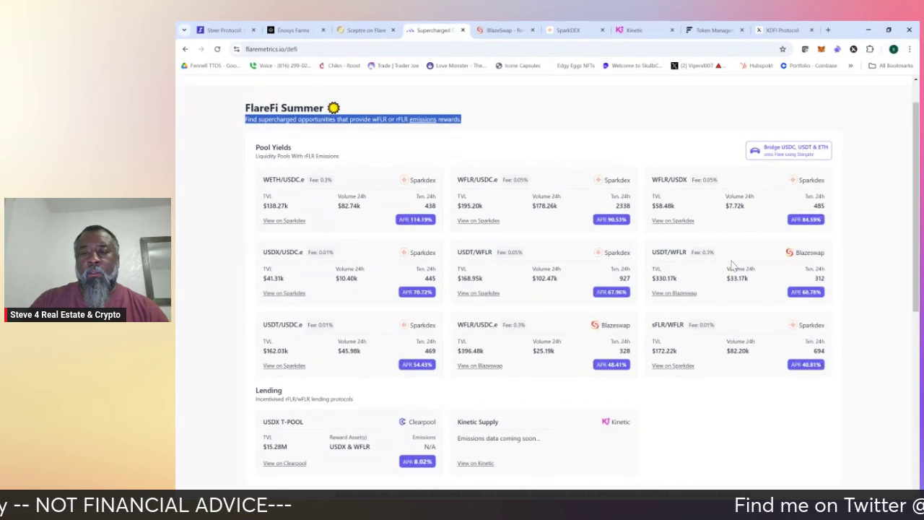
scroll(703, 357, "down", 1)
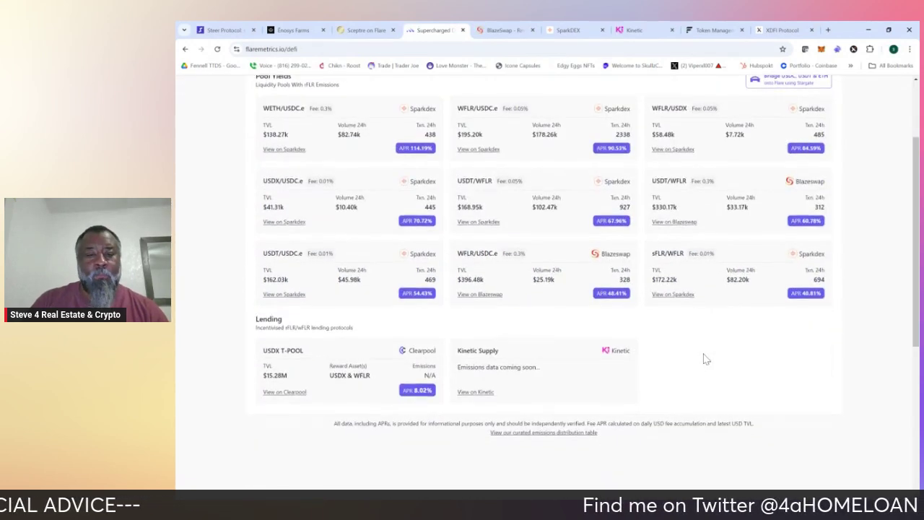
scroll(706, 359, "up", 2)
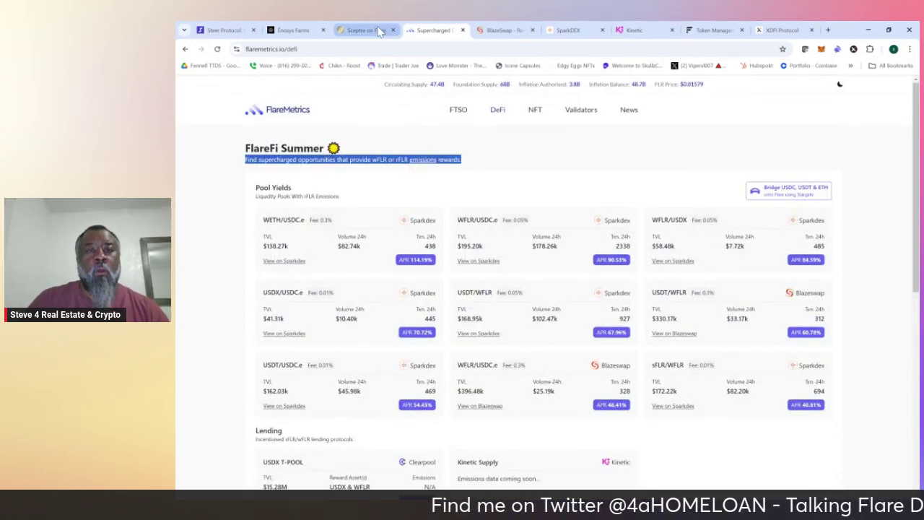
- Switch to BlazeSwap, review the personal liquidity positions, and claim all FTSO rewards from the pools as WFLR
left_click(508, 31)
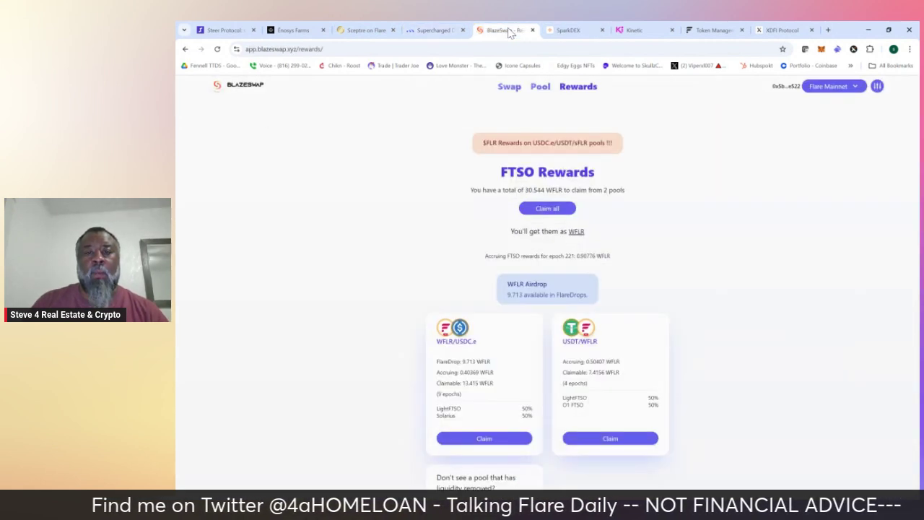
left_click(539, 88)
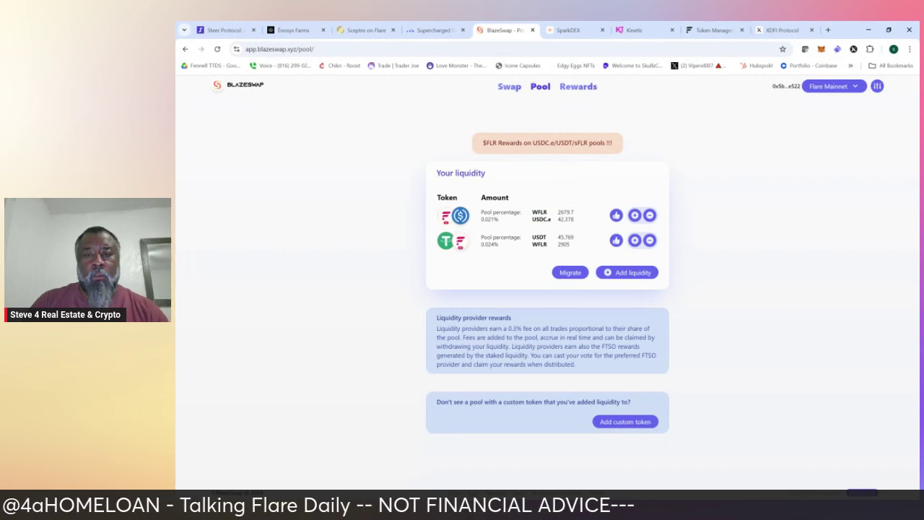
left_click(574, 91)
scroll(701, 285, "down", 3)
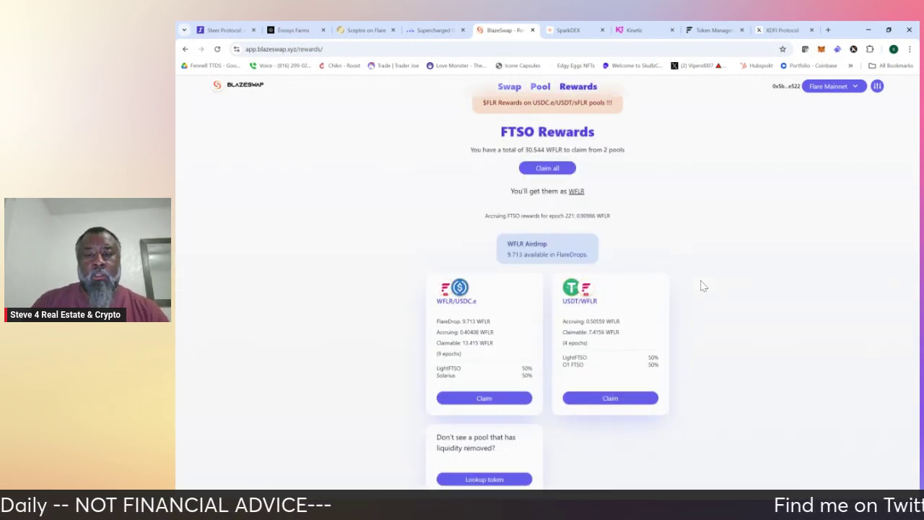
scroll(544, 295, "up", 2)
scroll(544, 294, "down", 2)
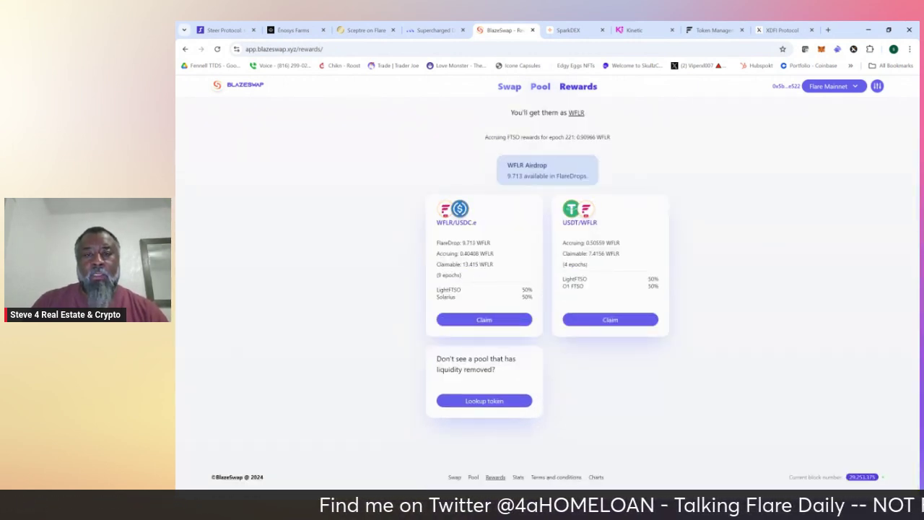
scroll(606, 182, "up", 2)
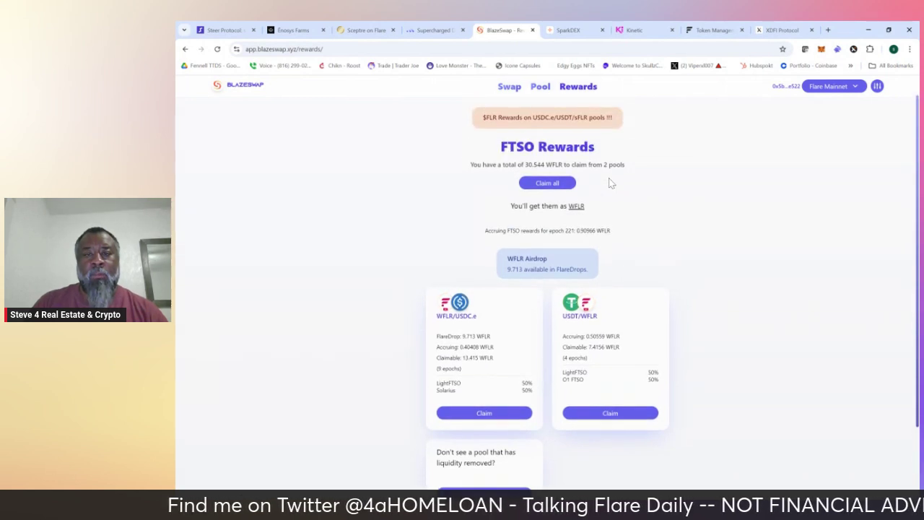
scroll(645, 196, "down", 1)
scroll(645, 196, "up", 1)
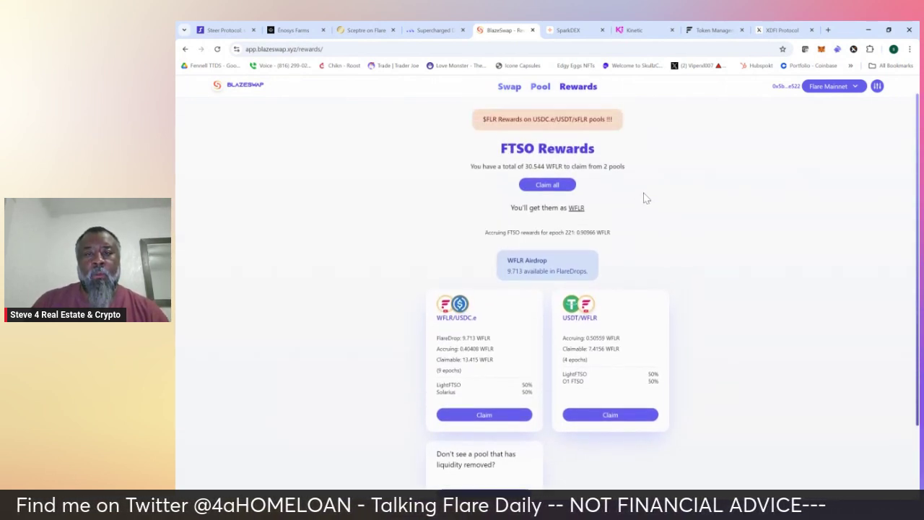
left_click(551, 187)
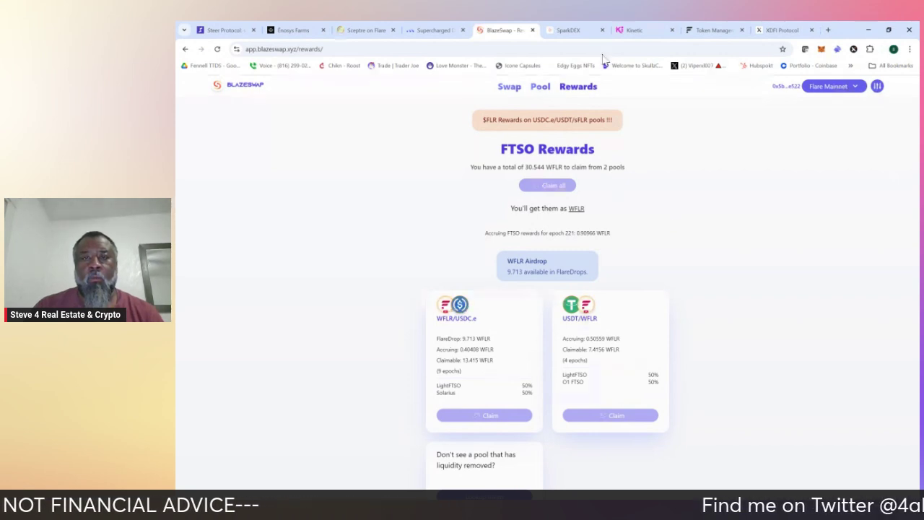
- Switch to SparkDEX and examine the sFLR-JOULE farm's APR breakdown and staking details, returning to the farm list
left_click(570, 30)
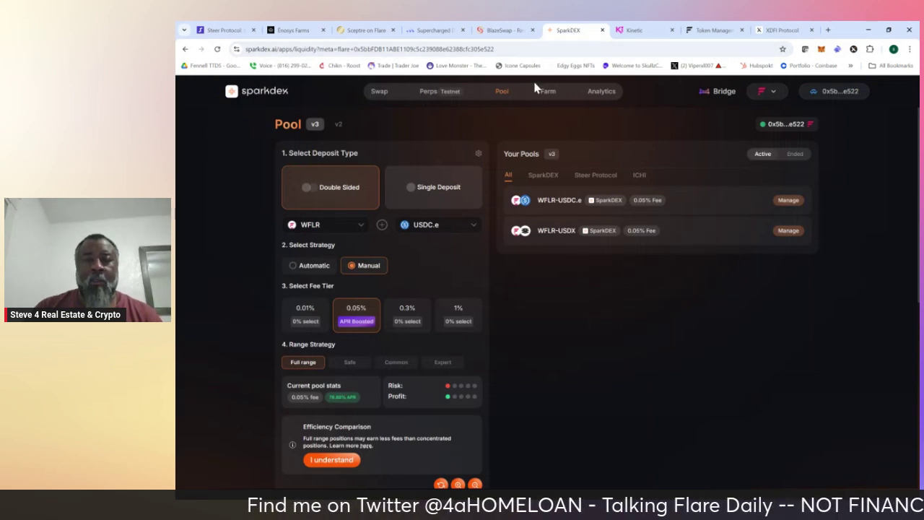
left_click(547, 92)
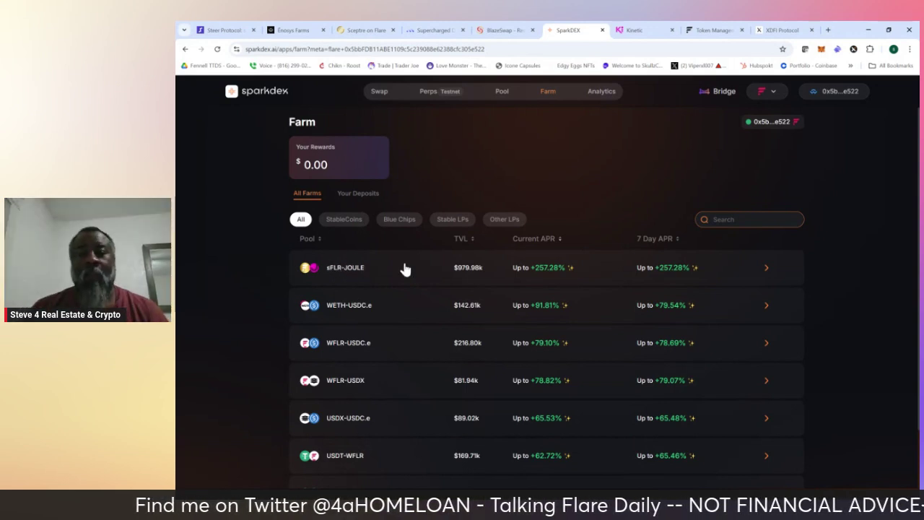
mouse_move(547, 270)
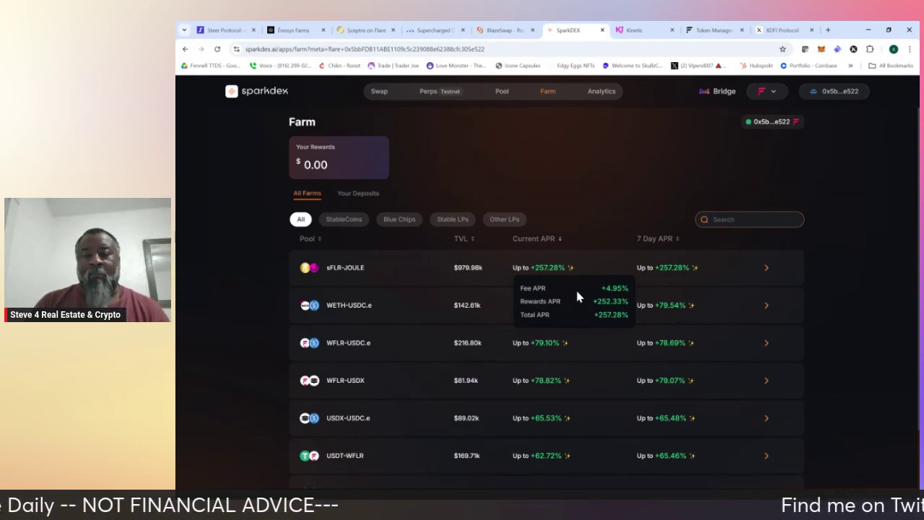
left_click(767, 269)
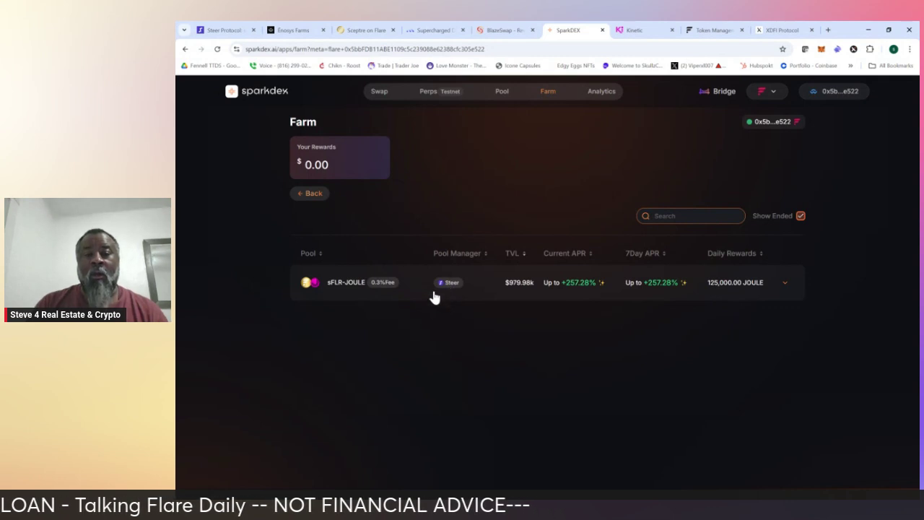
left_click(786, 283)
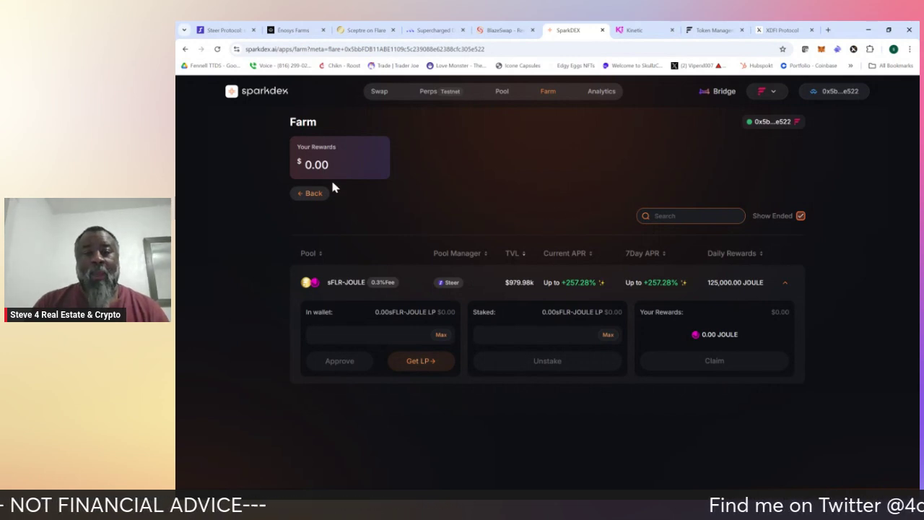
left_click(310, 195)
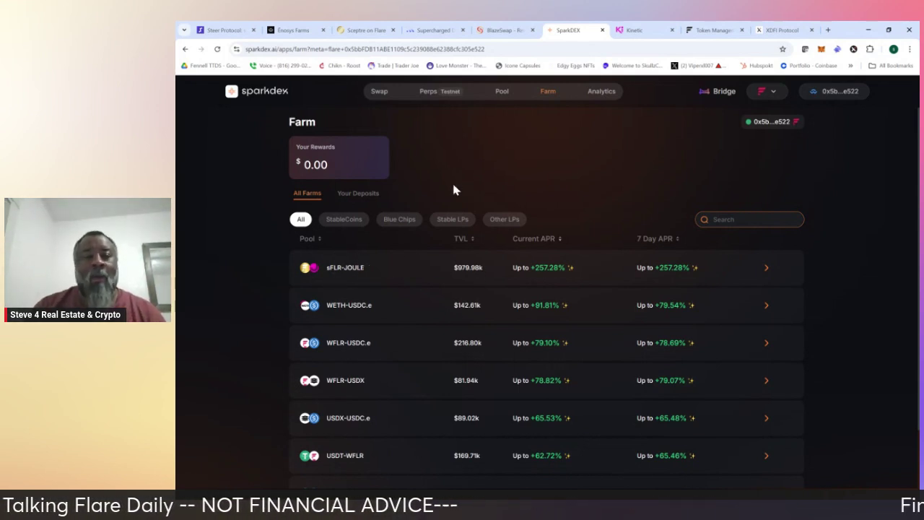
- Check the previous and current epoch rewards for the deposited WFLR-USDX and WFLR-USDC.e farms
left_click(354, 196)
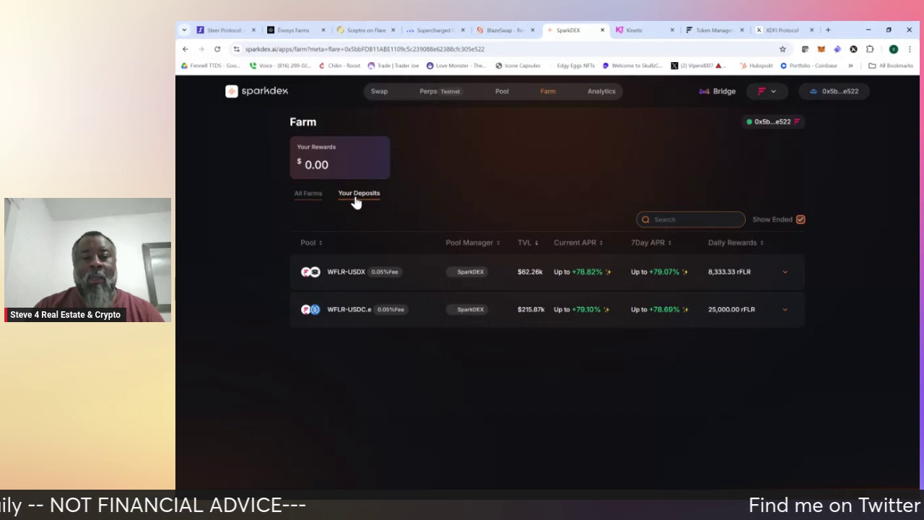
left_click(783, 272)
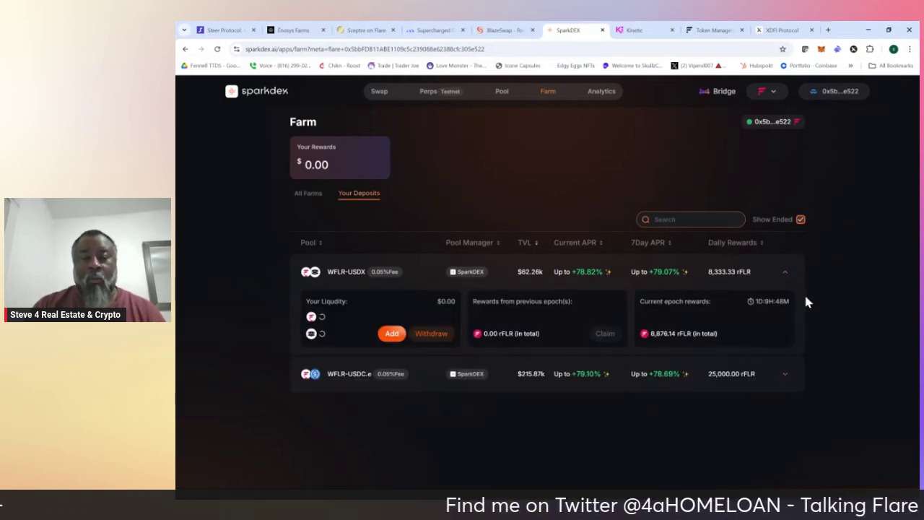
left_click(785, 373)
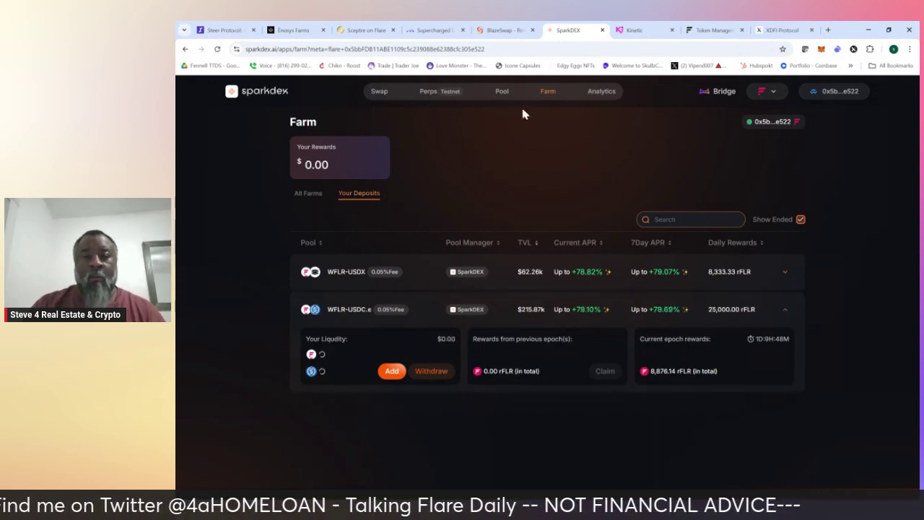
- Review the WFLR-USDX pool position's liquidity, unclaimed fees and price range, and return to the list of all farms
left_click(500, 92)
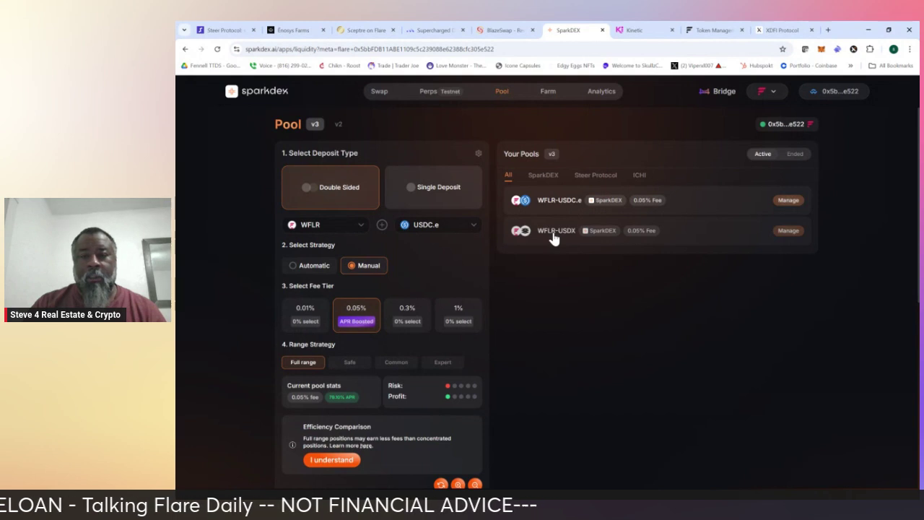
left_click(553, 238)
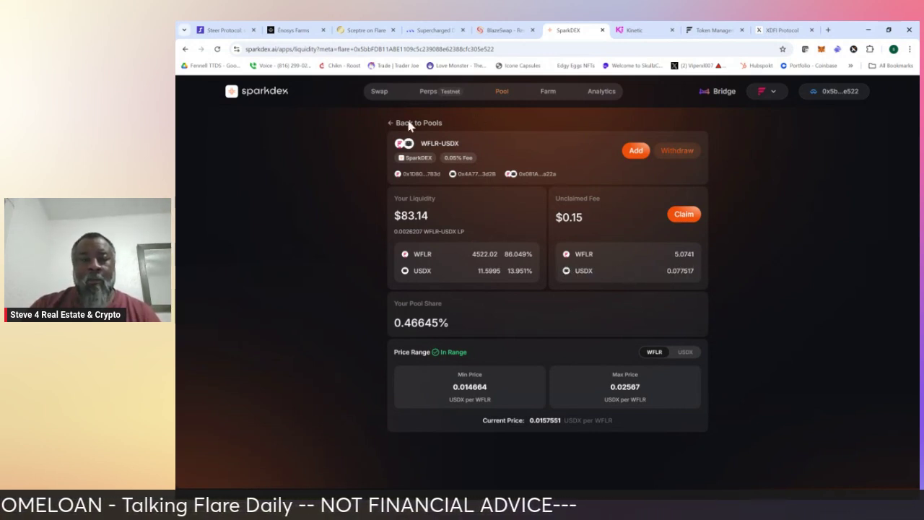
left_click(548, 93)
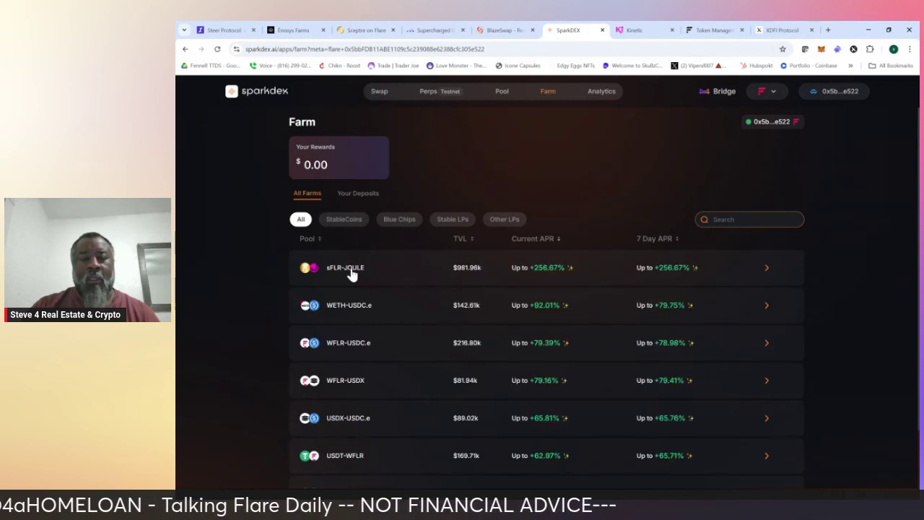
- Switch to Enosys, open its DEX swap page and change the network to Flare Network
left_click(292, 30)
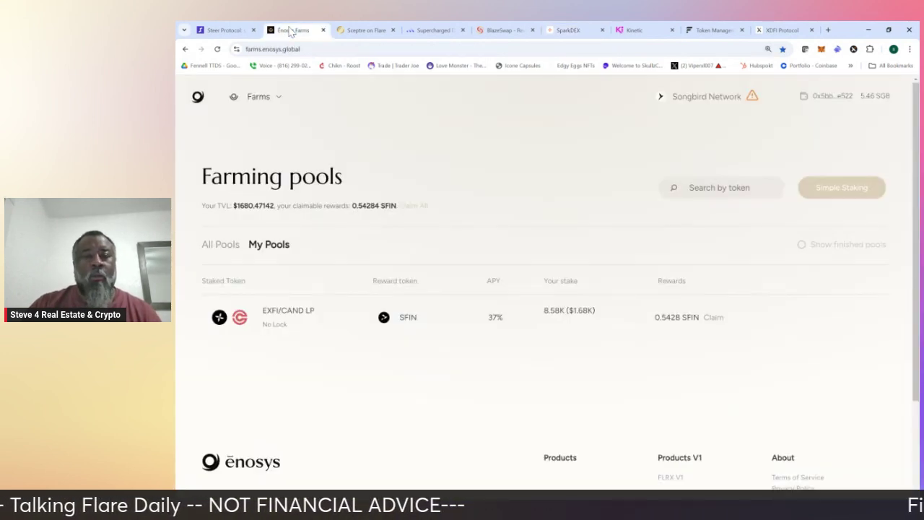
left_click(258, 100)
left_click(257, 151)
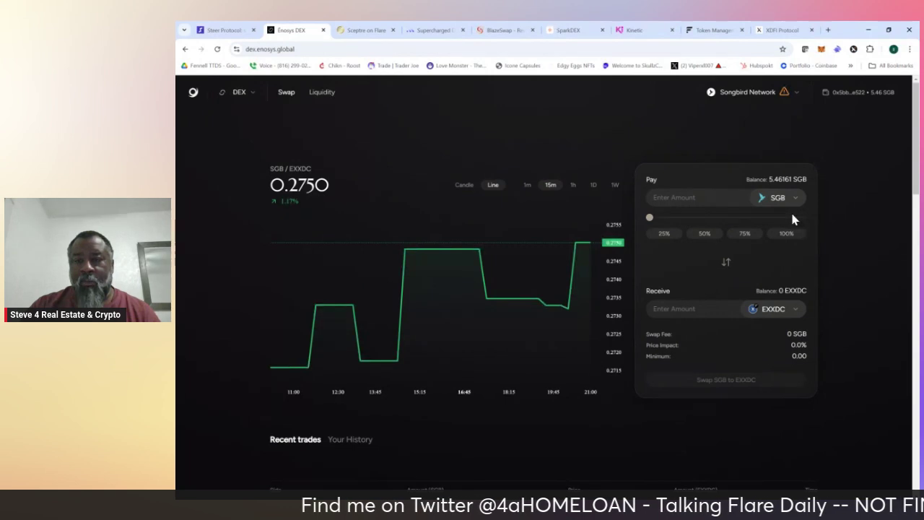
left_click(777, 91)
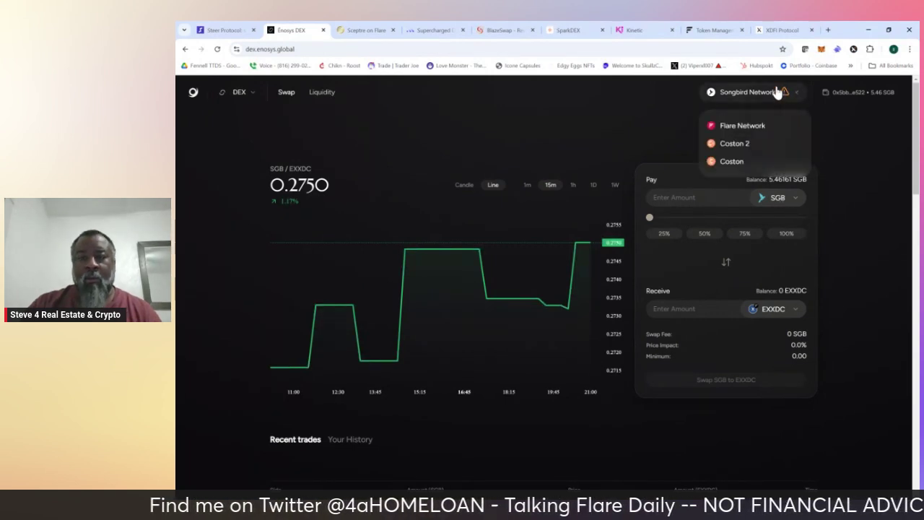
left_click(752, 126)
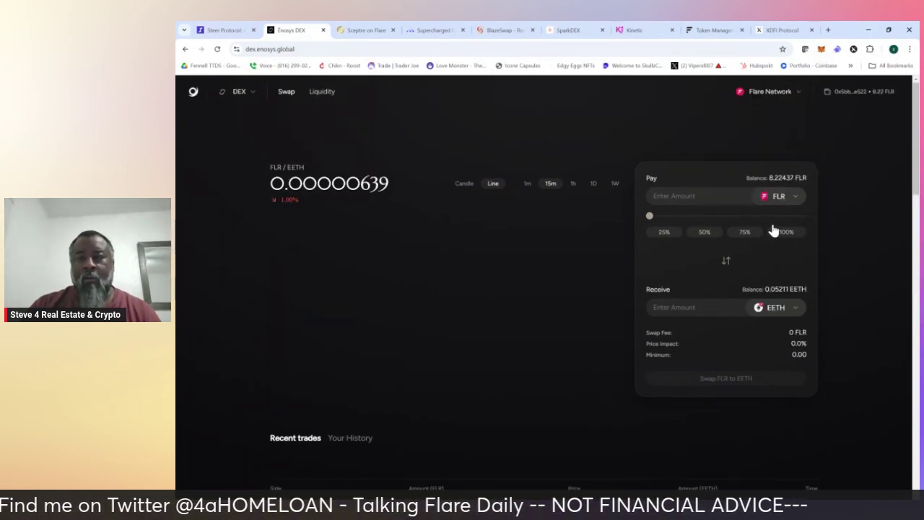
- Choose APSIS as the token to pay with 50% of its balance, and set FLR as the token to receive
left_click(779, 197)
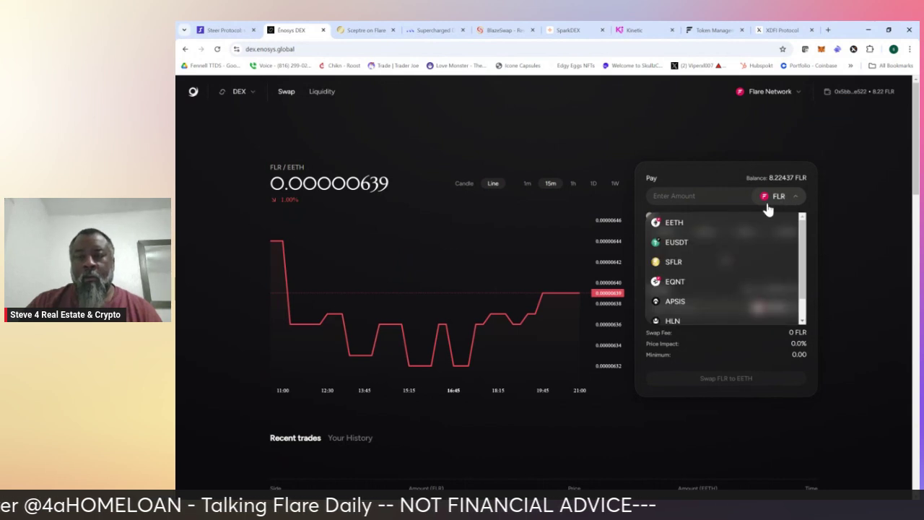
left_click(676, 301)
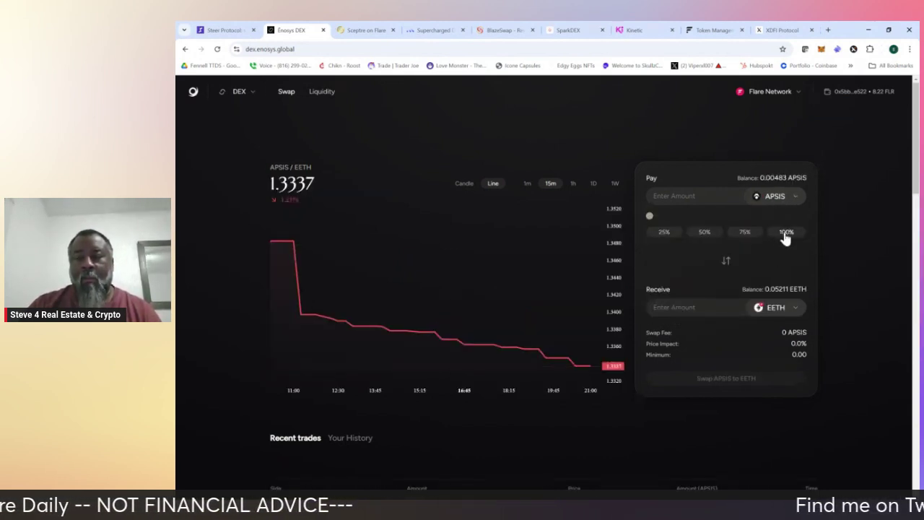
left_click(706, 233)
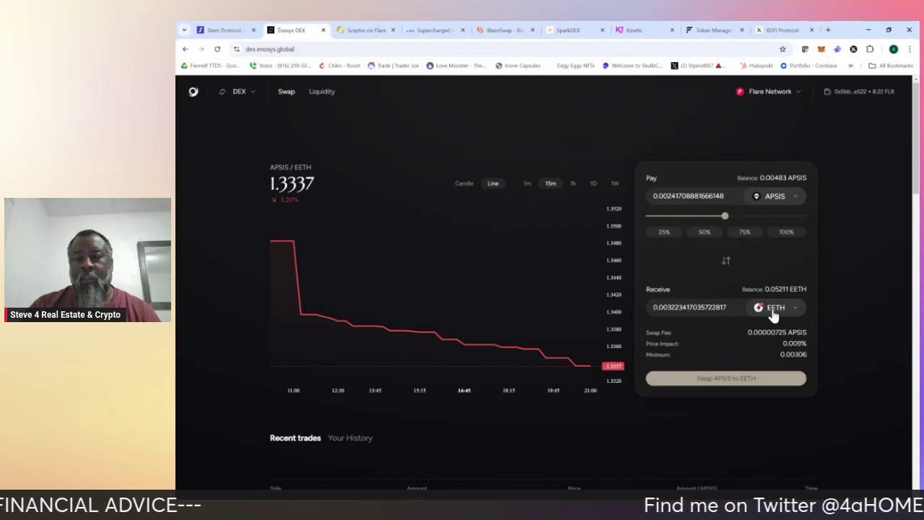
left_click(775, 311)
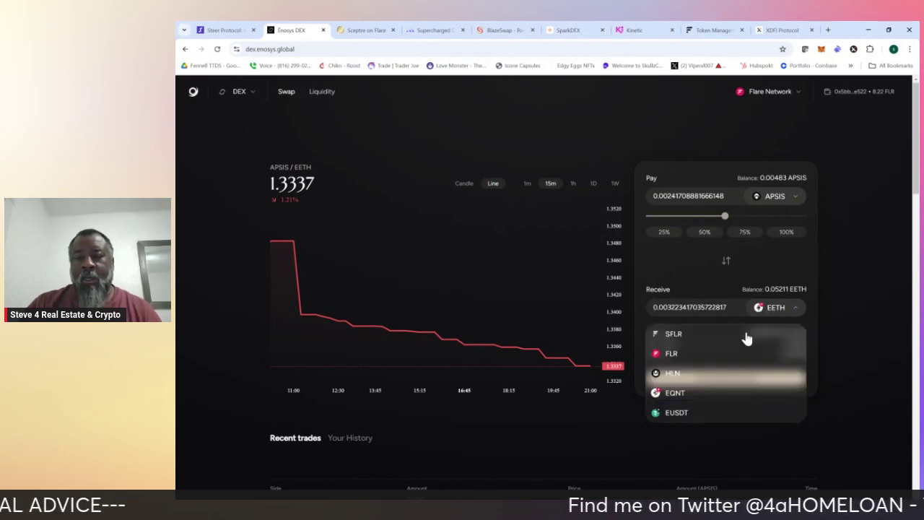
left_click(673, 355)
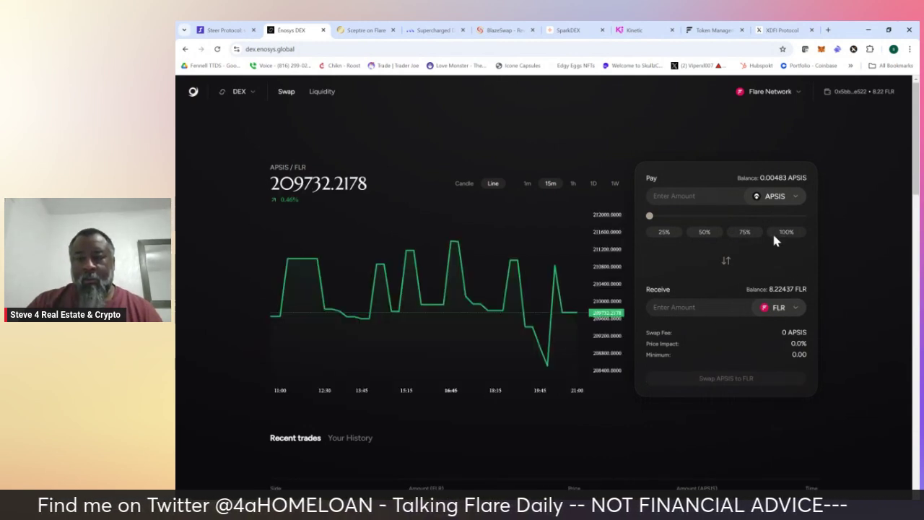
- Try the reversed FLR-to-APSIS pair and SFLR as the counter token, and return to an APSIS-to-FLR swap
left_click(725, 261)
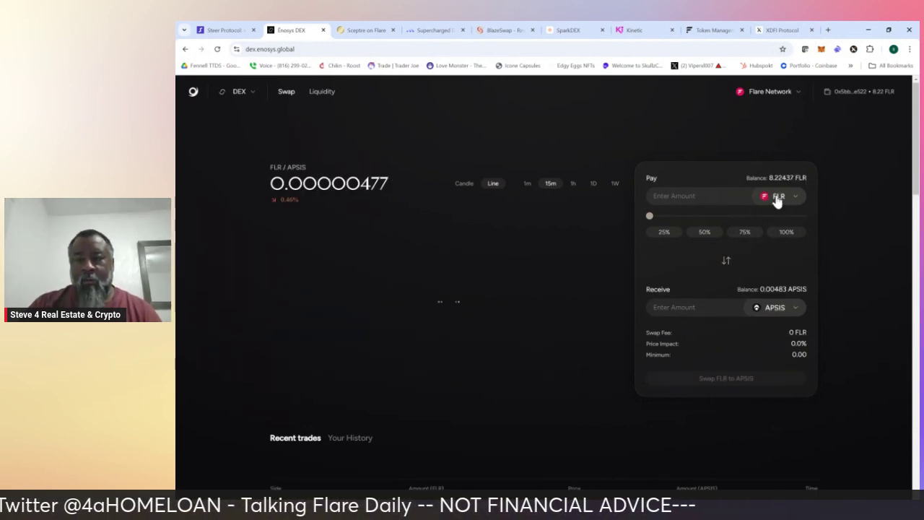
left_click(778, 198)
scroll(732, 289, "down", 3)
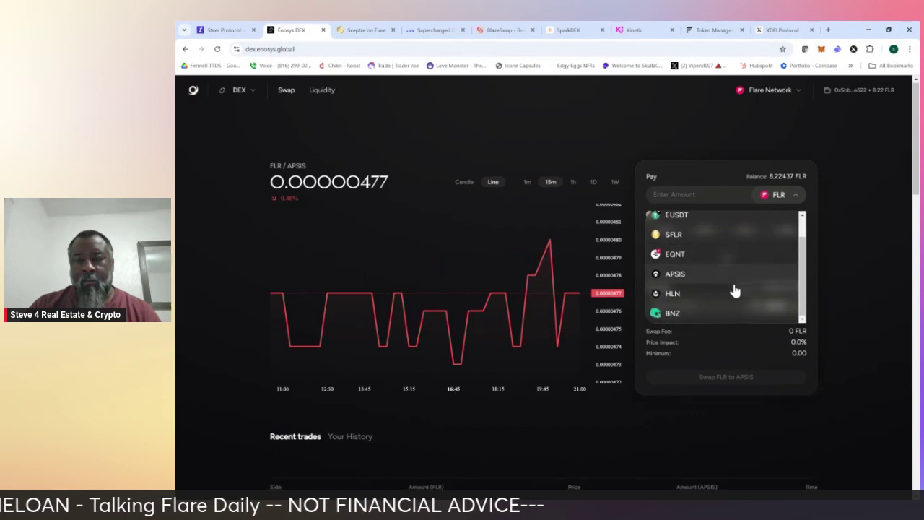
scroll(727, 210, "up", 1)
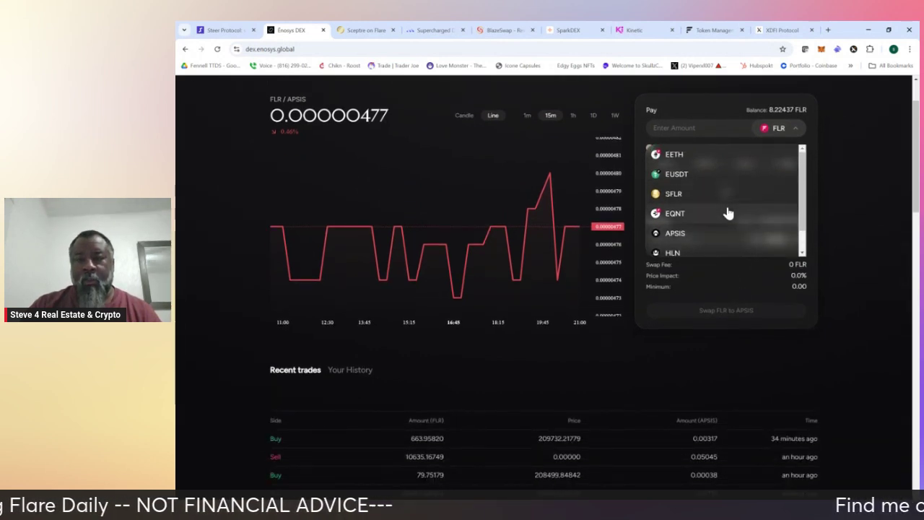
scroll(852, 198, "up", 1)
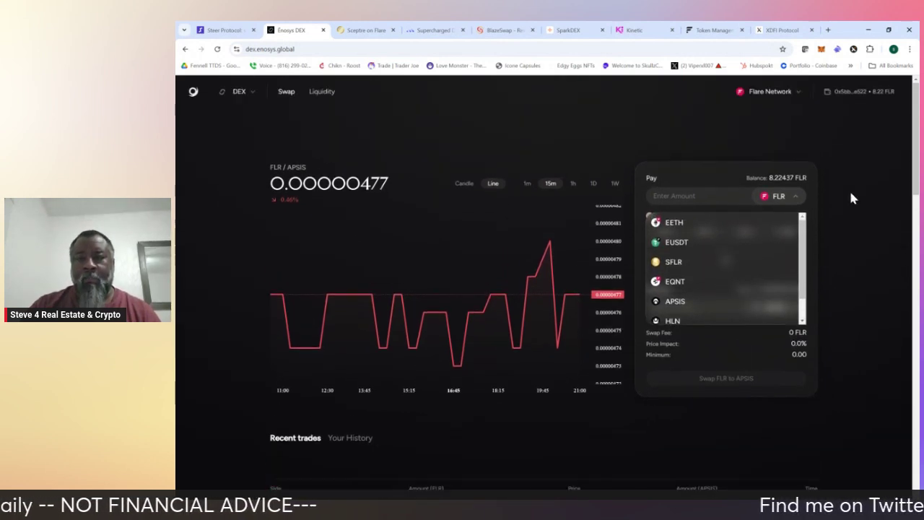
left_click(691, 263)
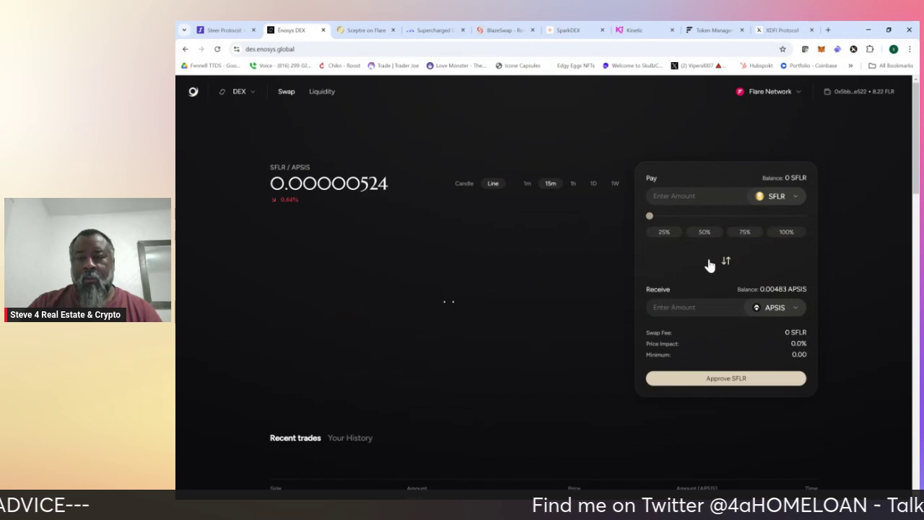
left_click(726, 262)
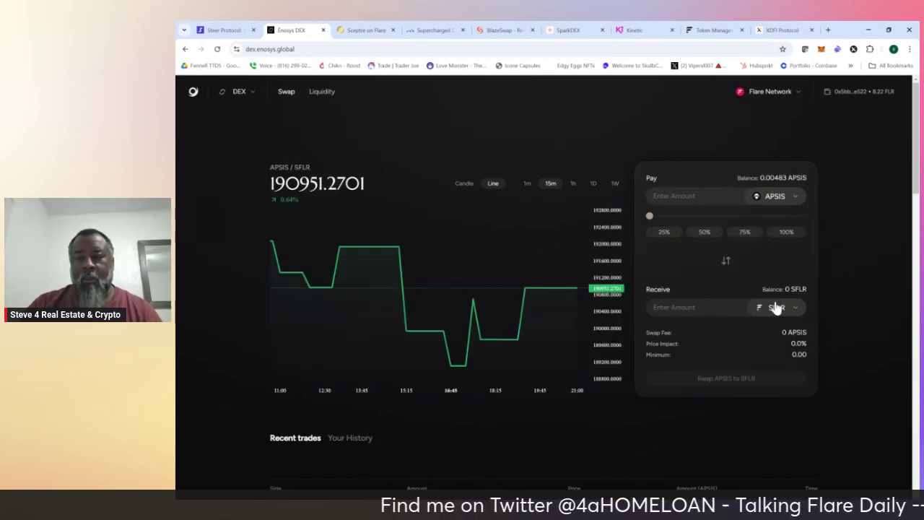
left_click(769, 201)
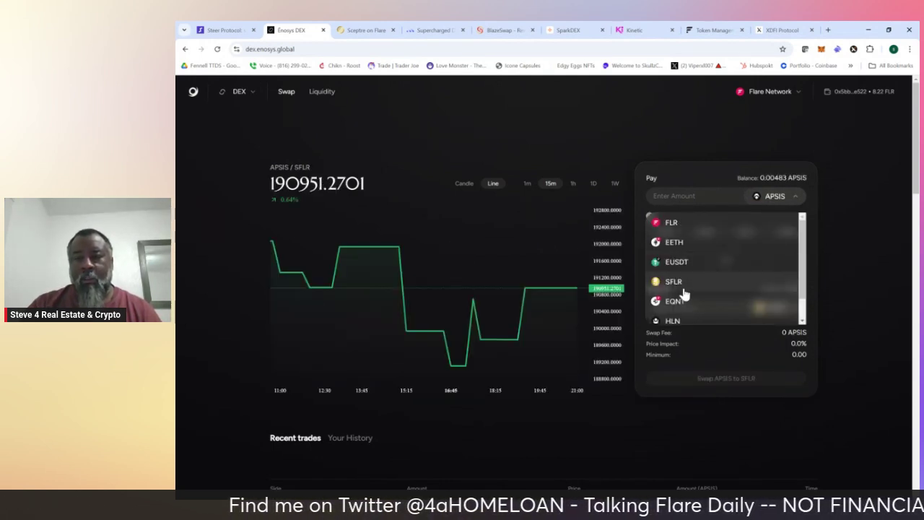
left_click(875, 242)
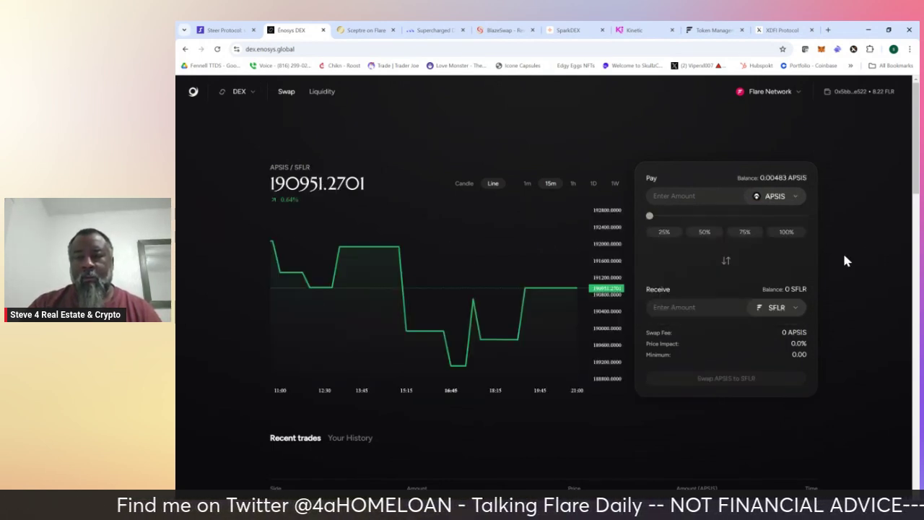
left_click(777, 307)
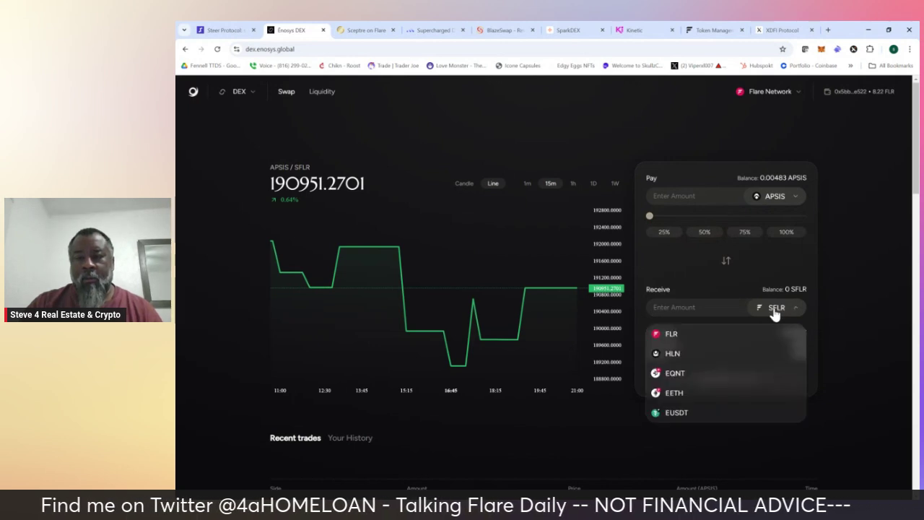
left_click(688, 336)
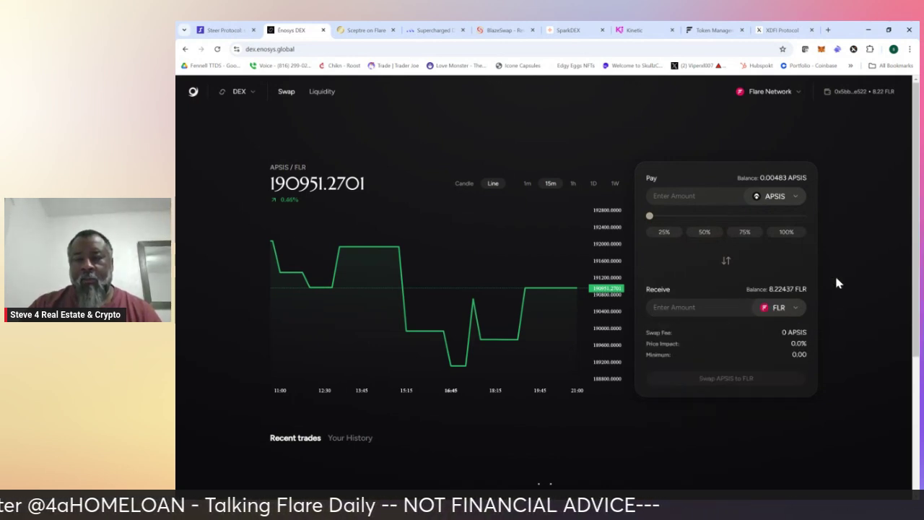
- Enter 100% of the APSIS balance, change the token to receive to SFLR, and execute the swap
left_click(785, 235)
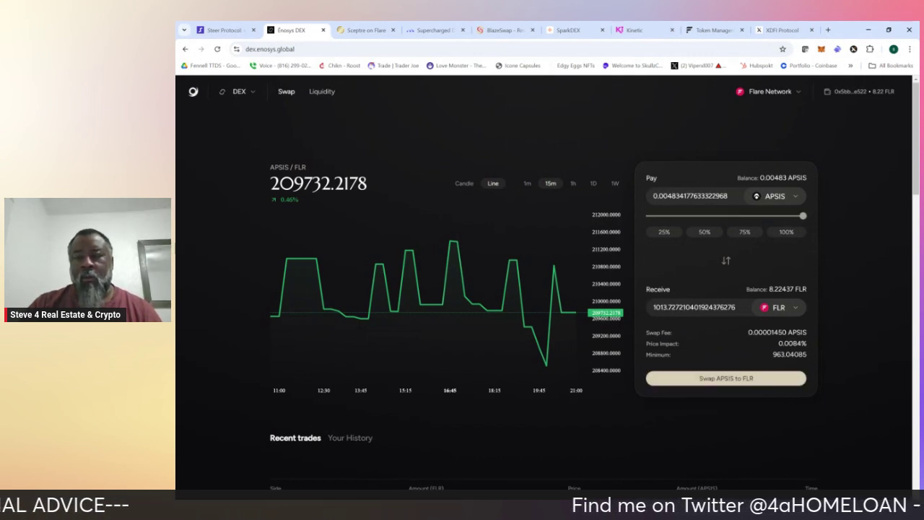
left_click(770, 309)
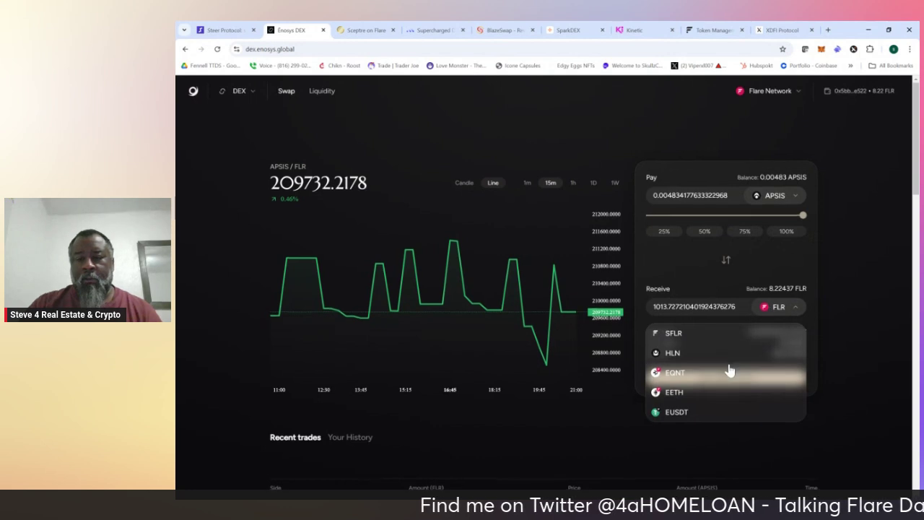
scroll(729, 371, "down", 1)
scroll(743, 333, "up", 1)
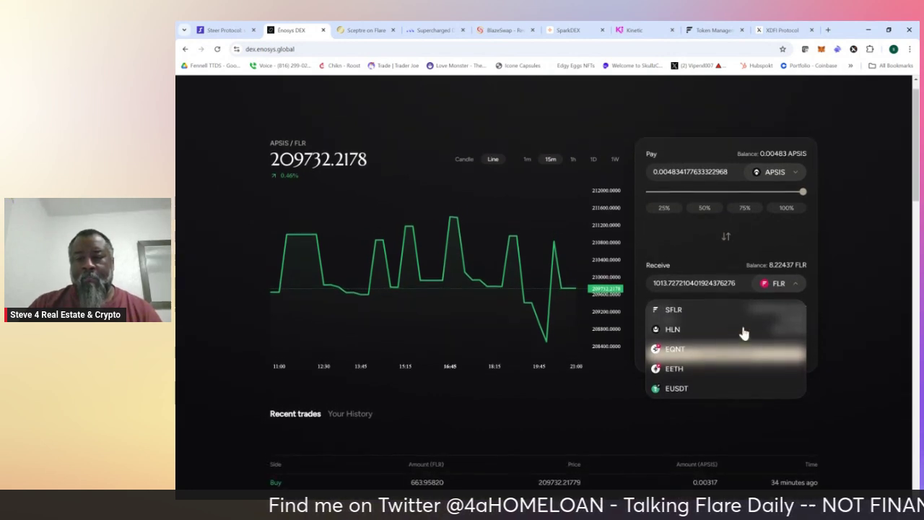
left_click(711, 315)
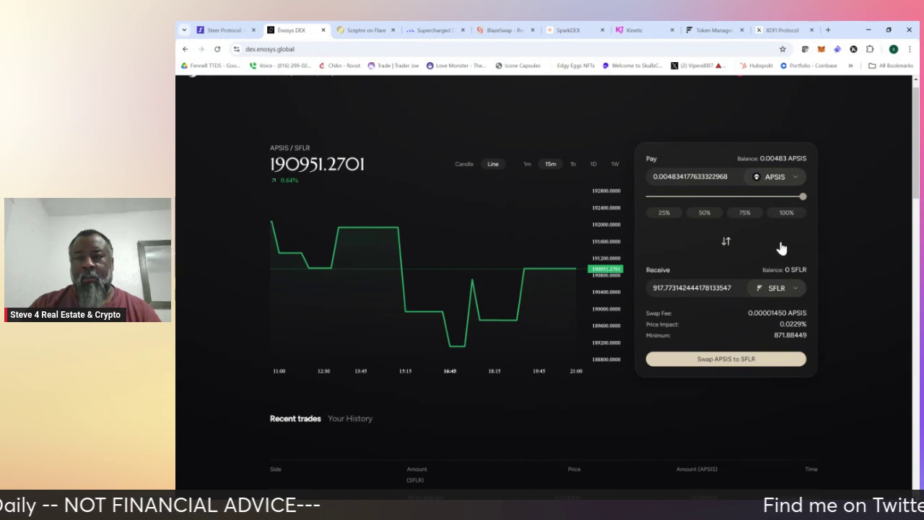
left_click(733, 362)
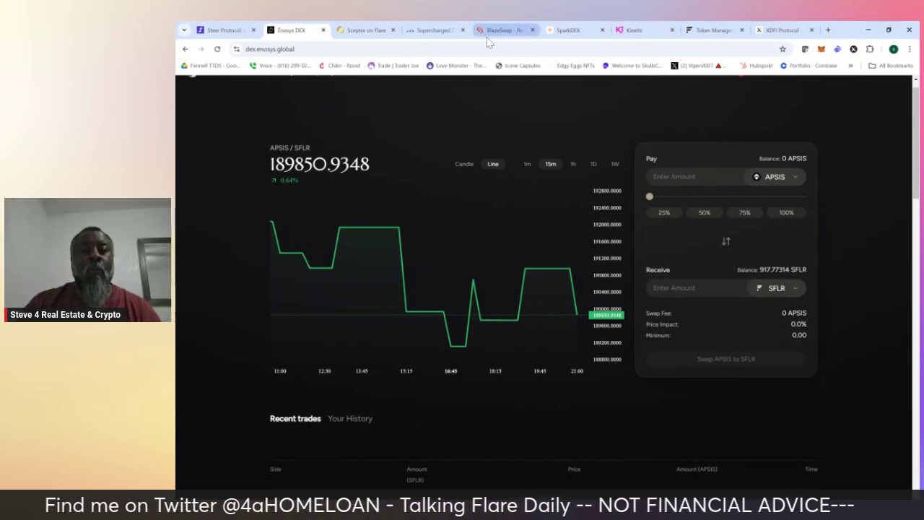
- Switch to SparkDEX, set up a swap from sFLR to JOULE with half the sFLR balance, and read the price impact warning
left_click(570, 30)
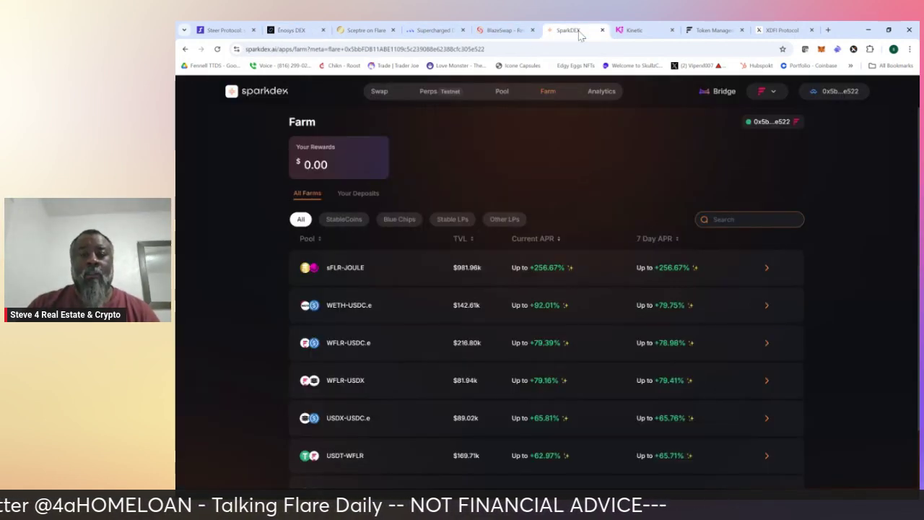
left_click(379, 91)
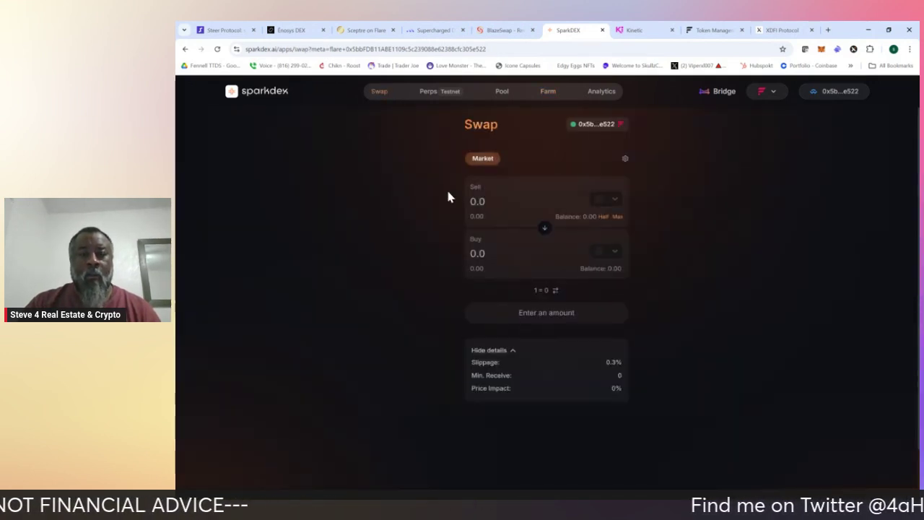
left_click(543, 226)
left_click(604, 206)
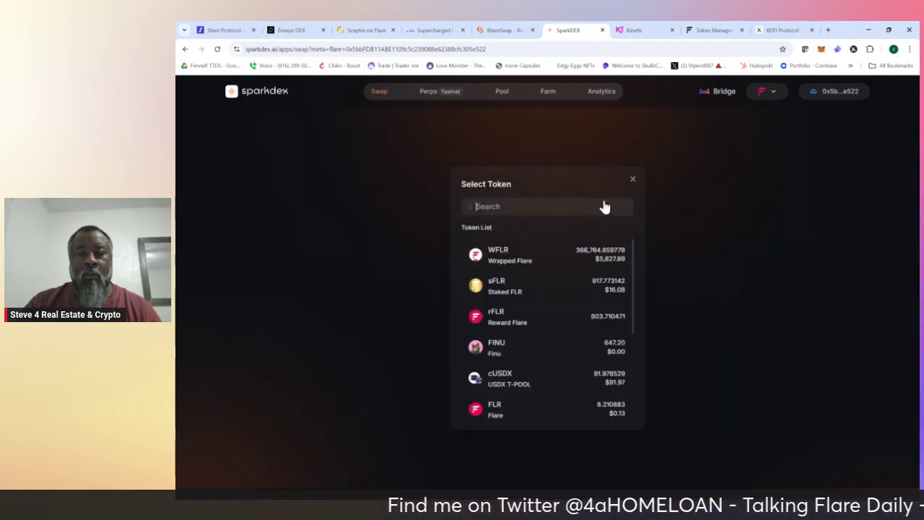
left_click(512, 291)
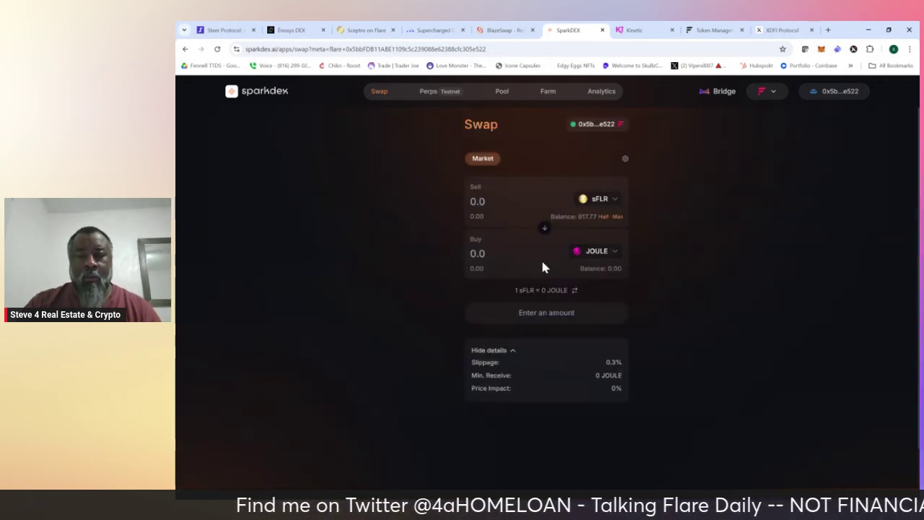
left_click(601, 217)
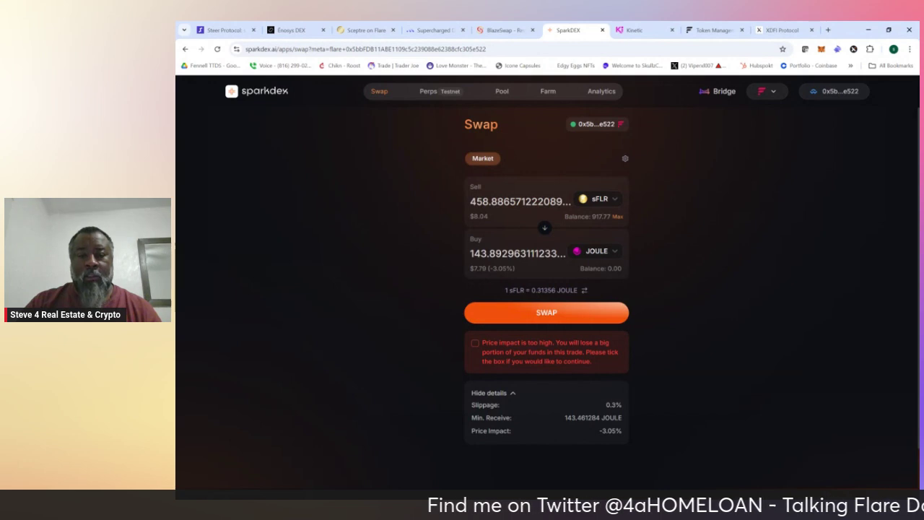
triple_click(550, 352)
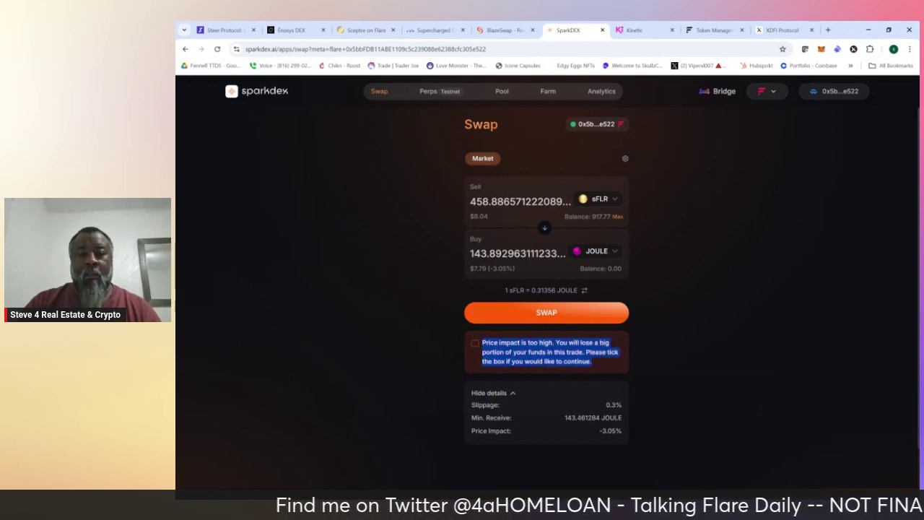
- Try a sell amount of 100 sFLR, open the liquidity pool page and return to the swap form
double_click(520, 202)
type("100")
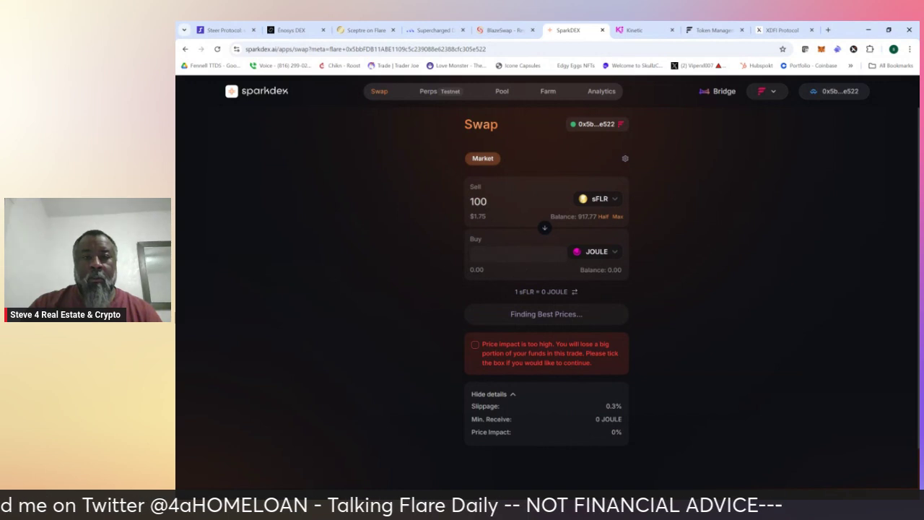
left_click(505, 96)
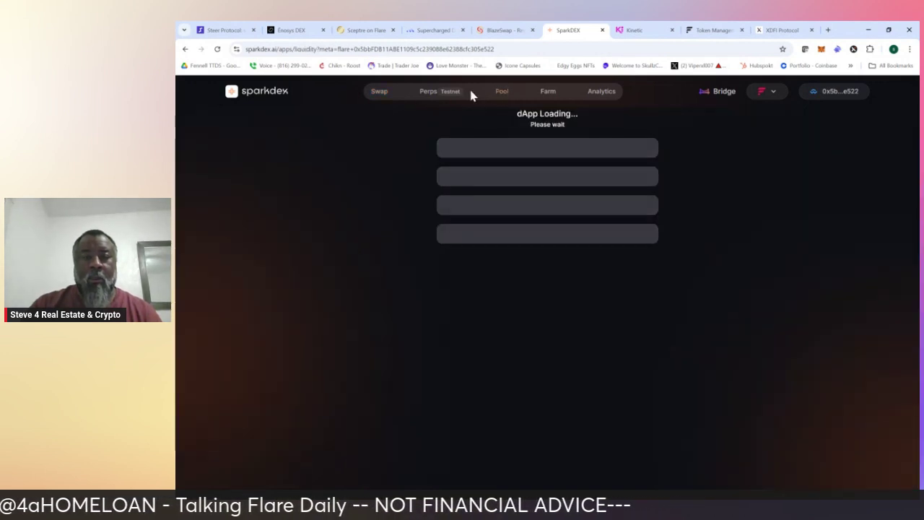
left_click(378, 97)
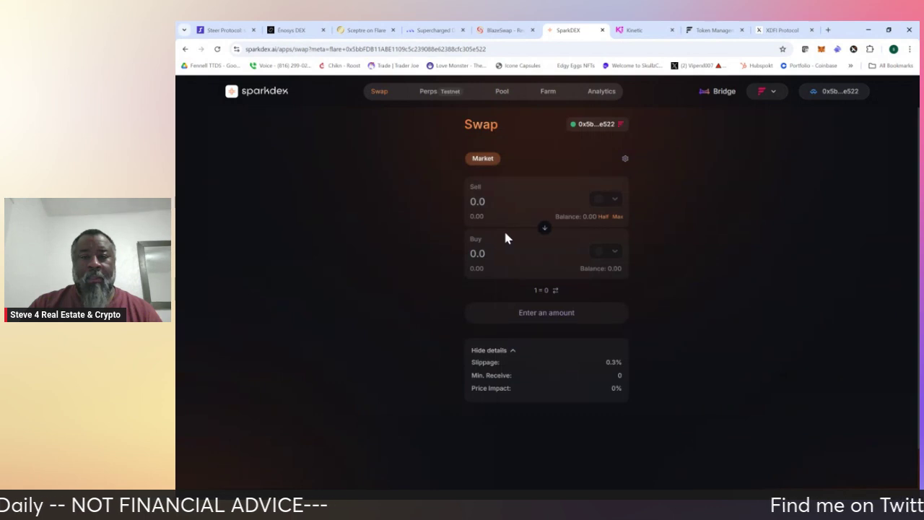
- Try a sell amount of 400 sFLR in the JOULE swap, and replace it with 300
left_click(478, 201)
type("400")
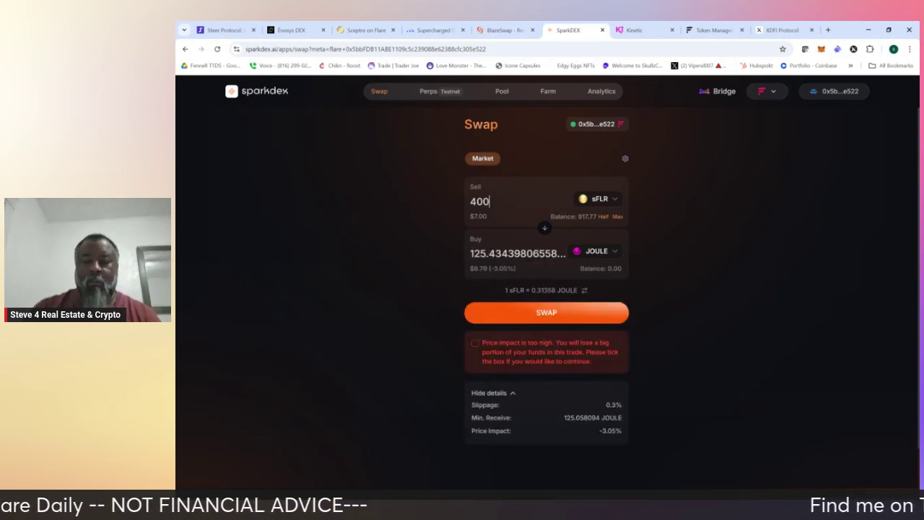
key("BackSpace")
key("BackSpace")
key("BackSpace")
type("300")
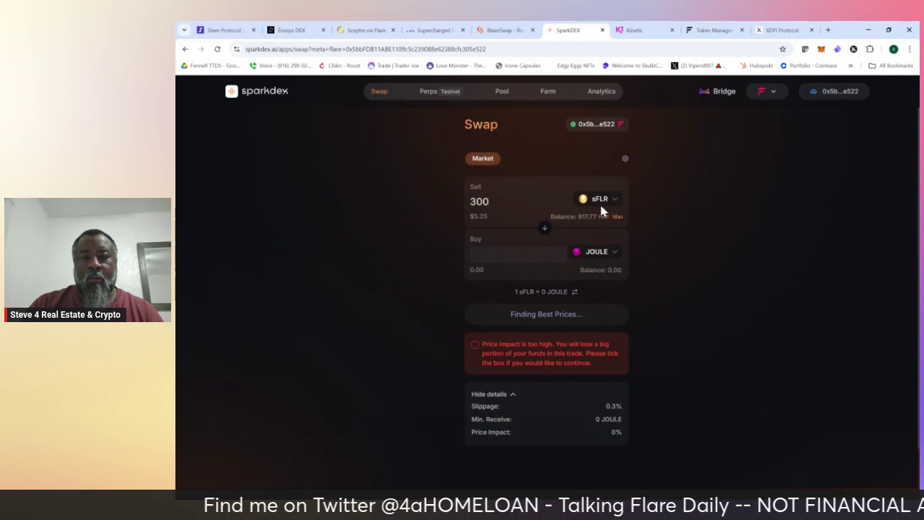
- Try rFLR as the token to buy, visit the liquidity pool page and return to the swap form
left_click(593, 251)
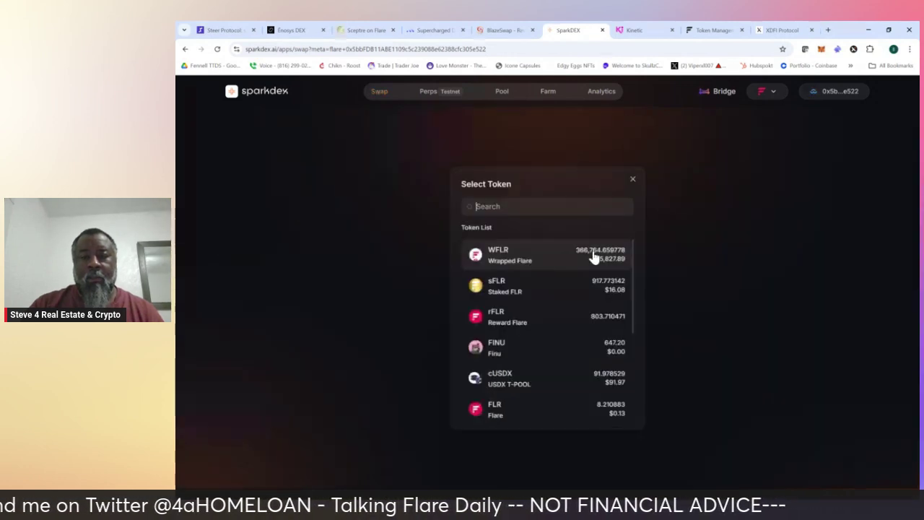
left_click(518, 321)
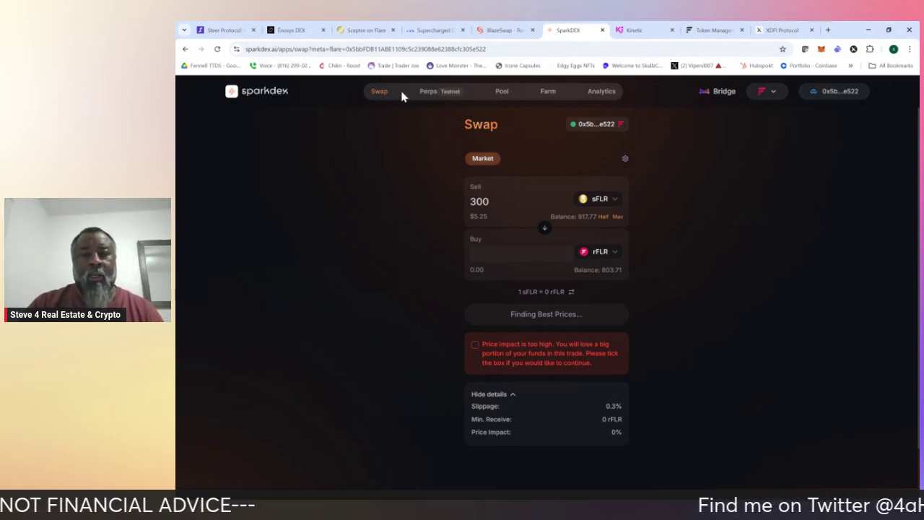
left_click(502, 93)
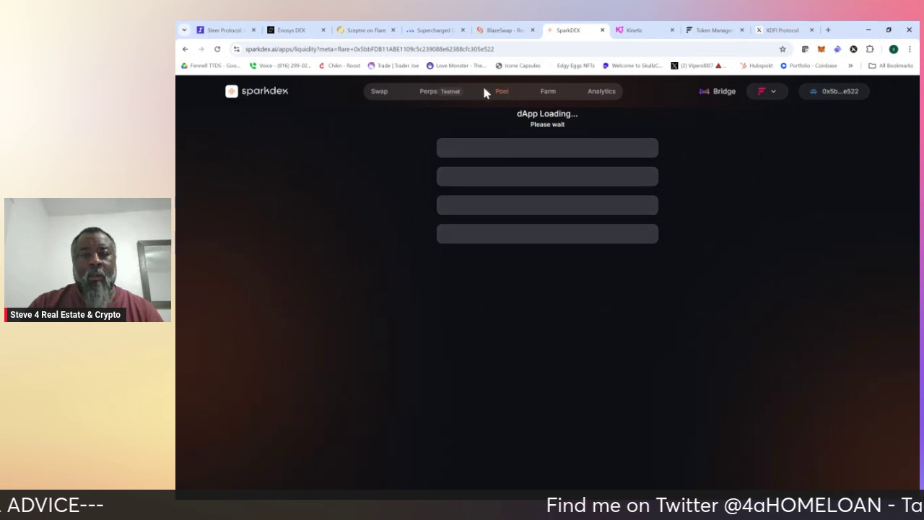
left_click(378, 94)
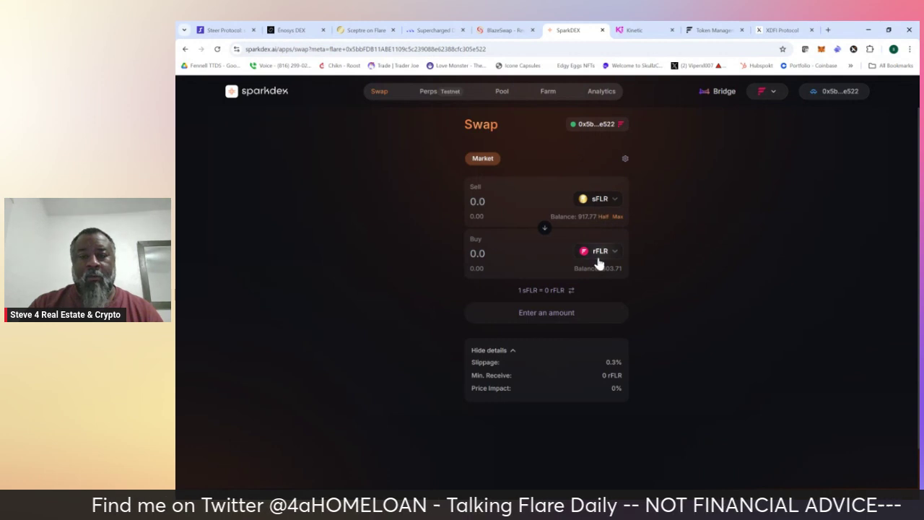
- Choose JOULE as the token to buy, set the sell amount to 200 sFLR and execute the swap
left_click(588, 256)
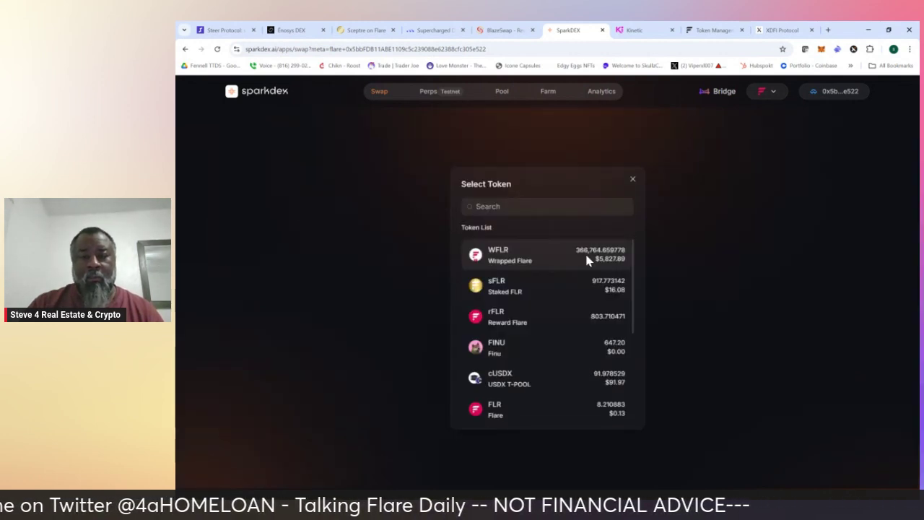
scroll(517, 363, "down", 3)
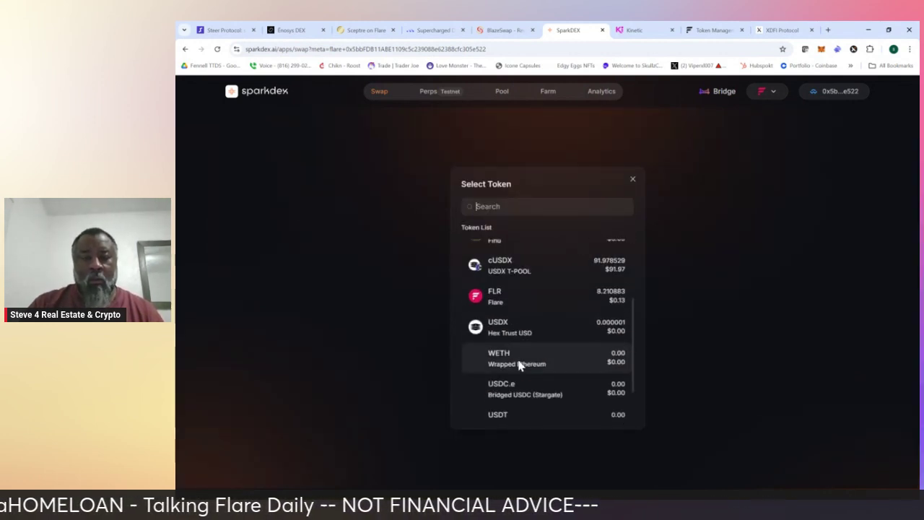
scroll(518, 365, "down", 2)
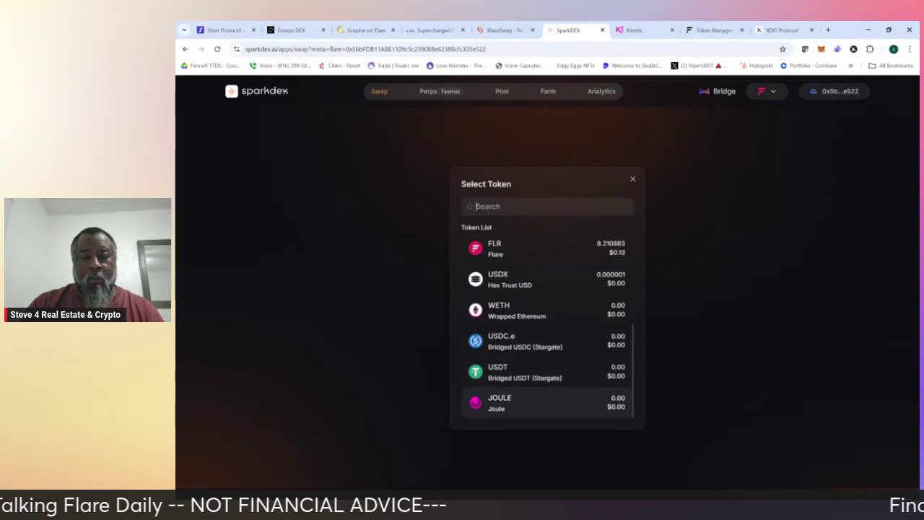
left_click(517, 399)
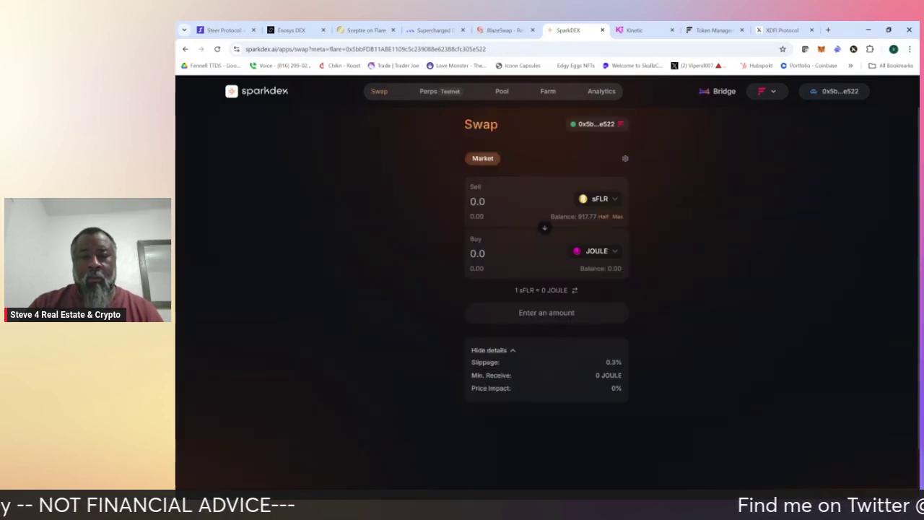
left_click(477, 202)
type("200")
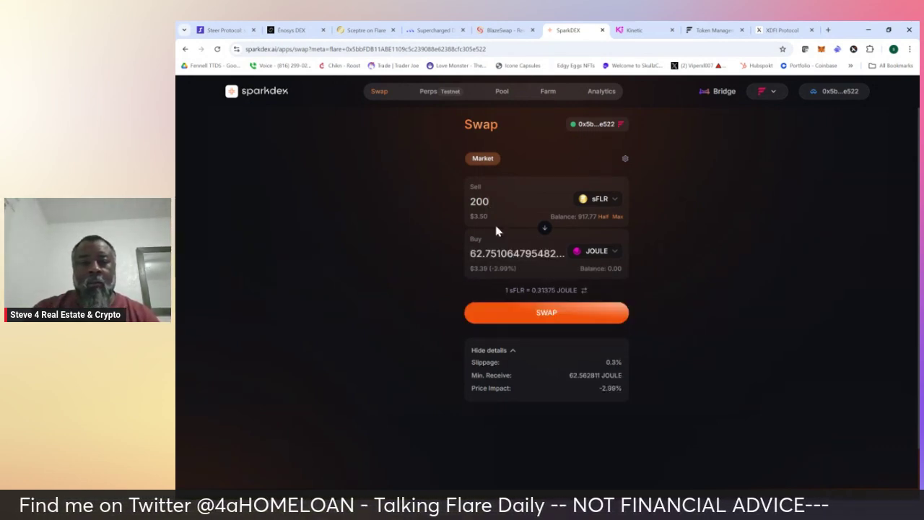
left_click(545, 318)
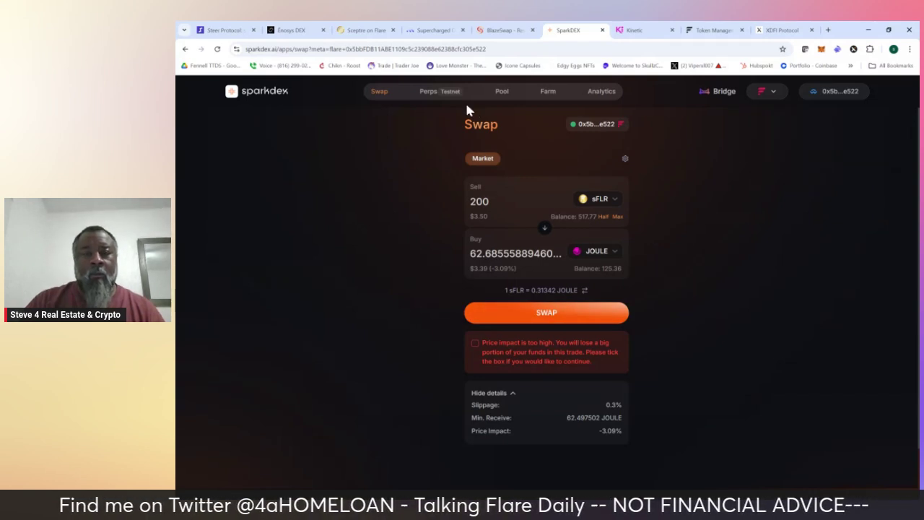
- Try rFLR as the buy token and WFLR as the sell token, and restore the sFLR to JOULE pair
left_click(597, 251)
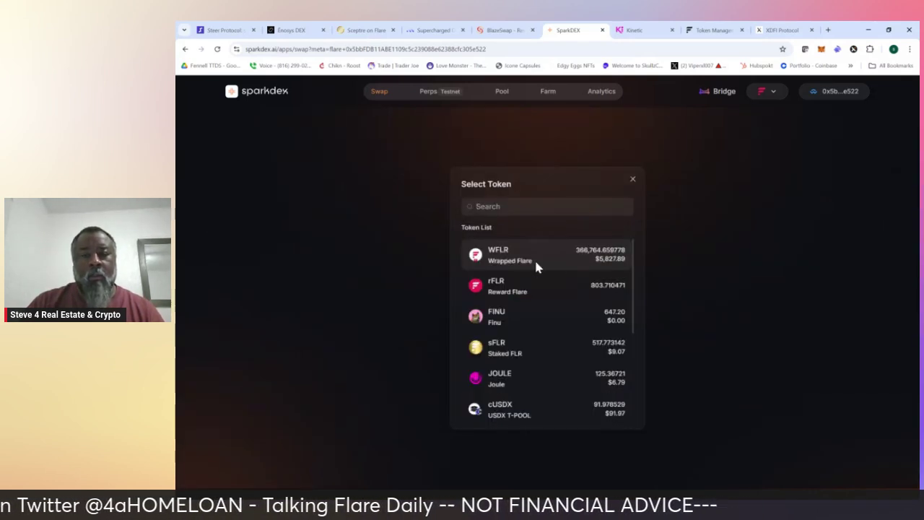
left_click(516, 286)
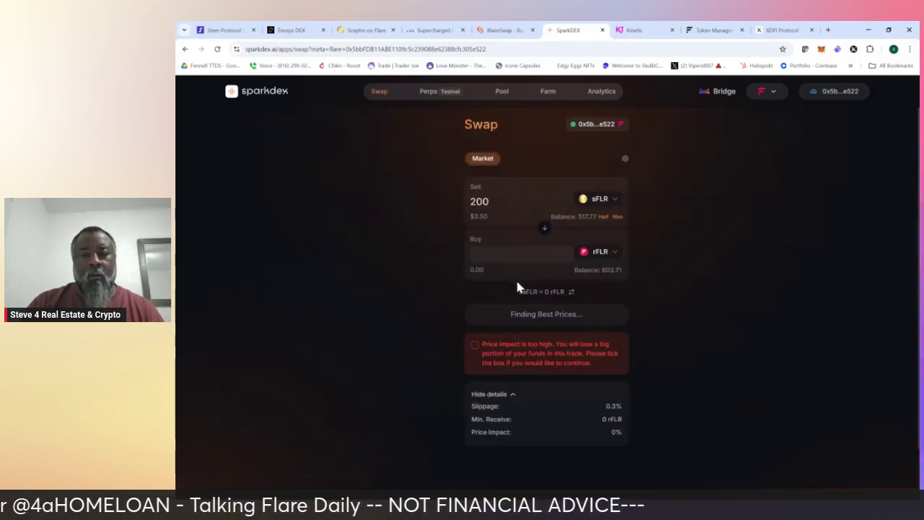
left_click(600, 199)
left_click(544, 254)
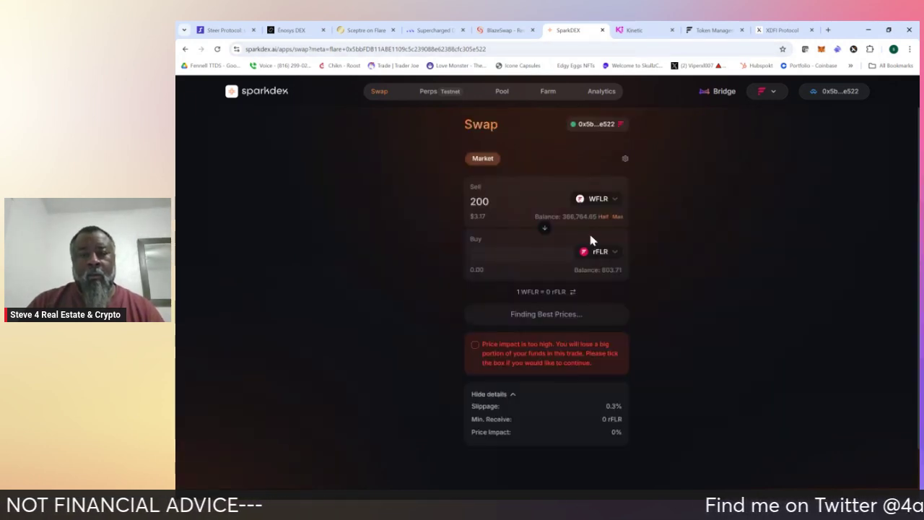
left_click(599, 200)
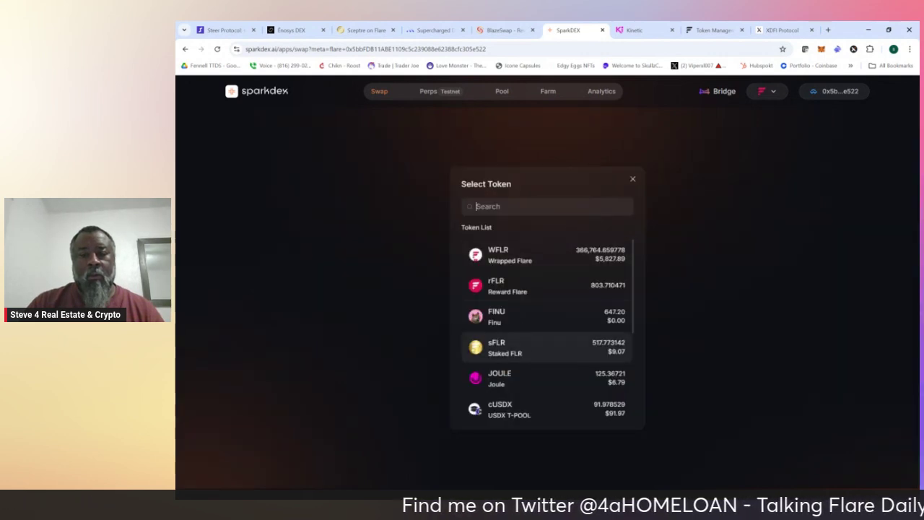
left_click(511, 341)
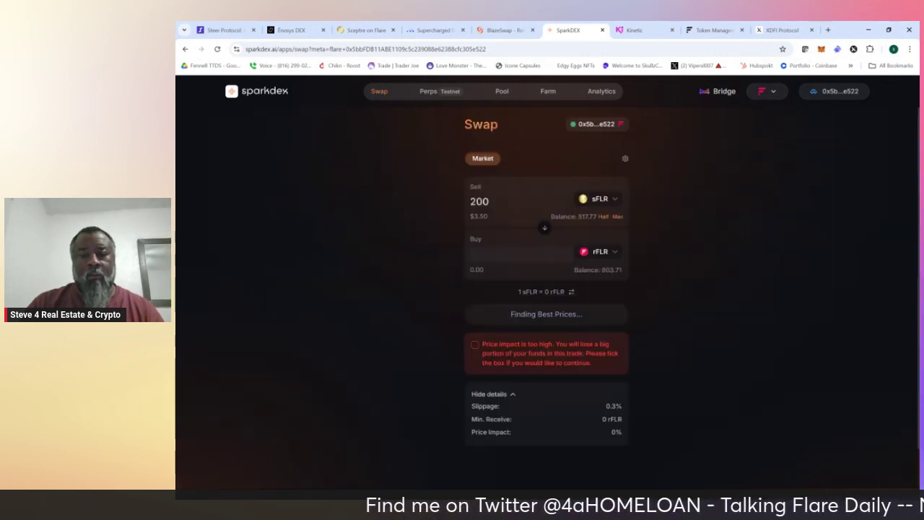
left_click(600, 251)
left_click(523, 382)
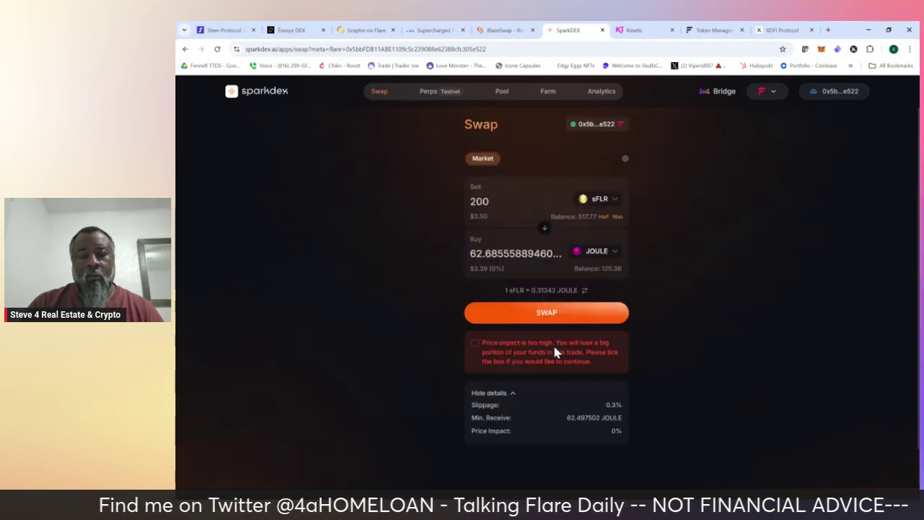
- Clear the sFLR sell amount and reload the swap form by way of the liquidity pool page
double_click(480, 202)
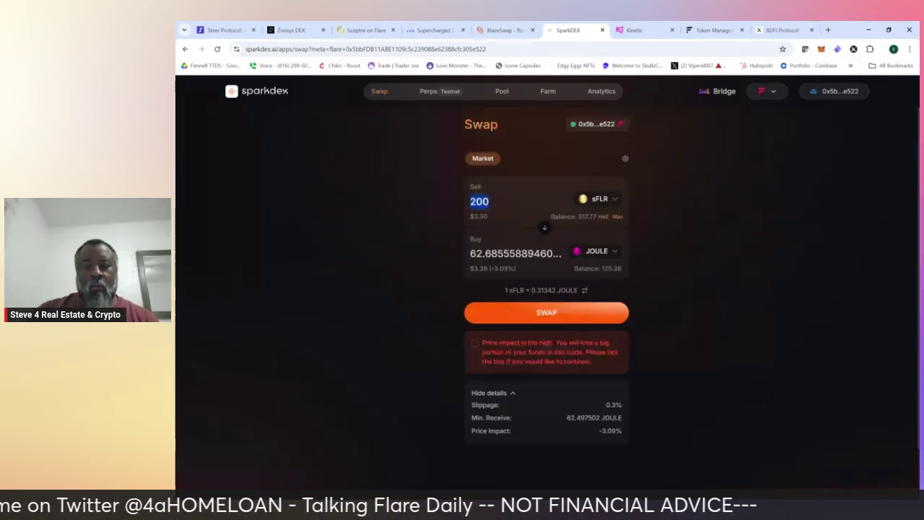
key("BackSpace")
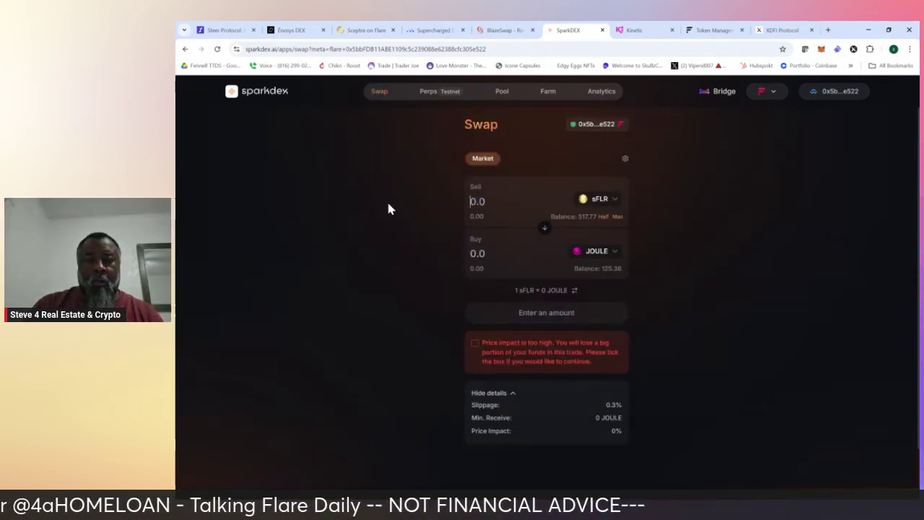
left_click(501, 92)
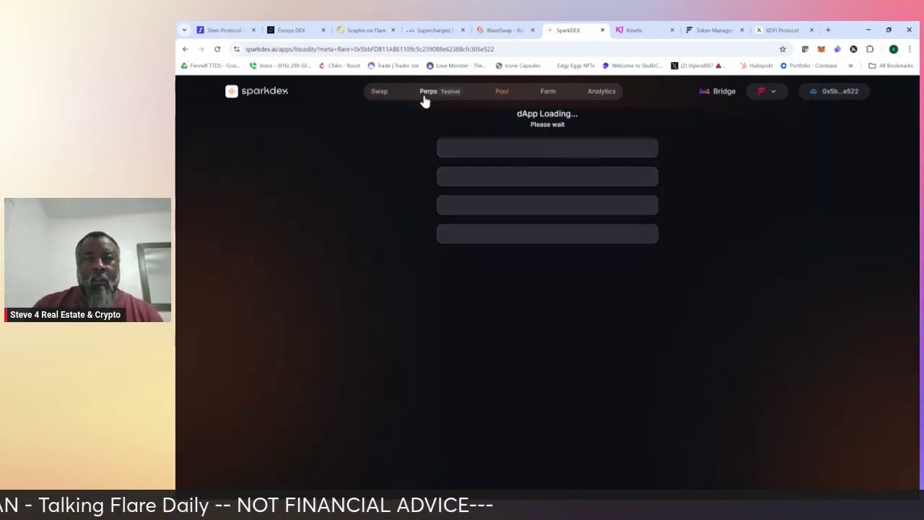
left_click(378, 94)
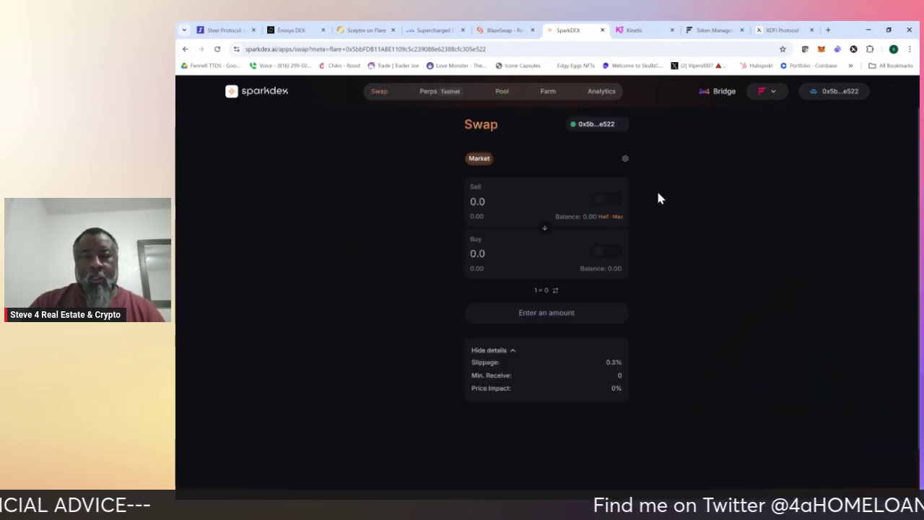
- Try a sell amount of 250 sFLR in the JOULE swap, and replace it with 199
left_click(509, 215)
type("250")
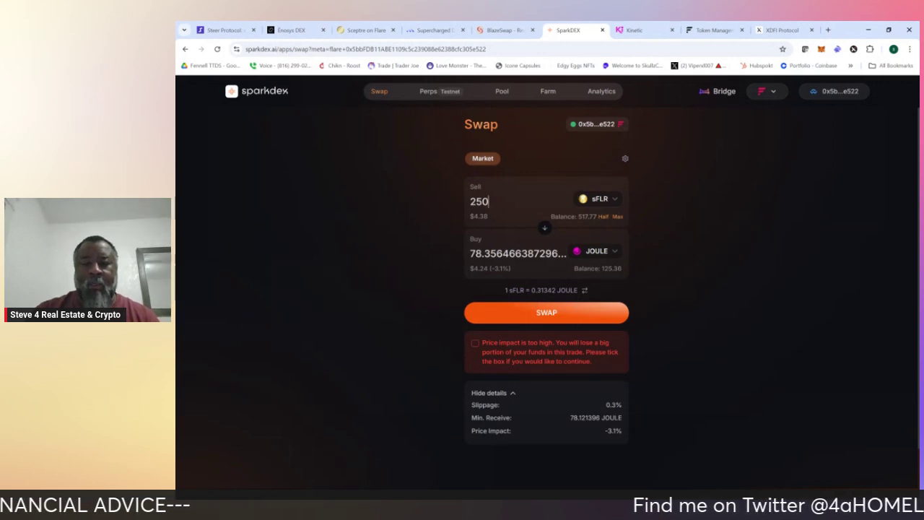
key("BackSpace")
key("BackSpace")
key("BackSpace")
type("199")
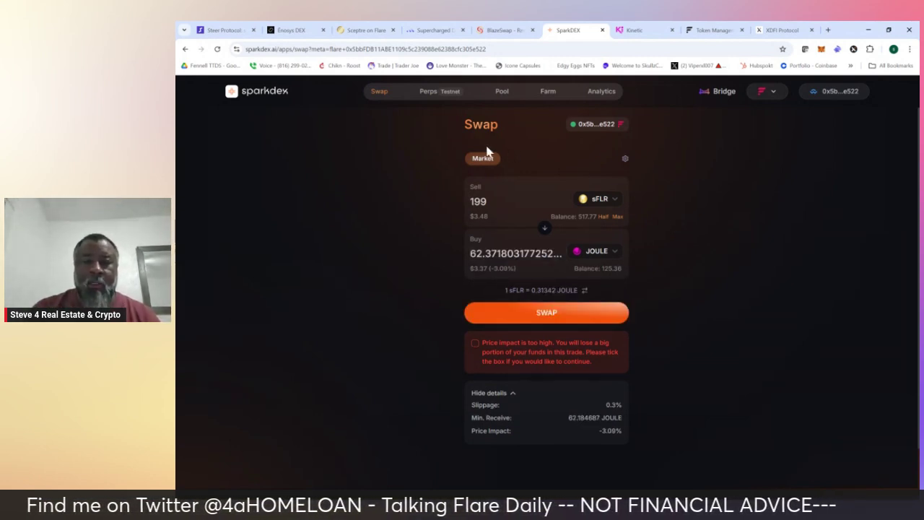
- Reload the swap form through the liquidity pool page, try selling 199 sFLR again, and replace the amount with 50
left_click(504, 93)
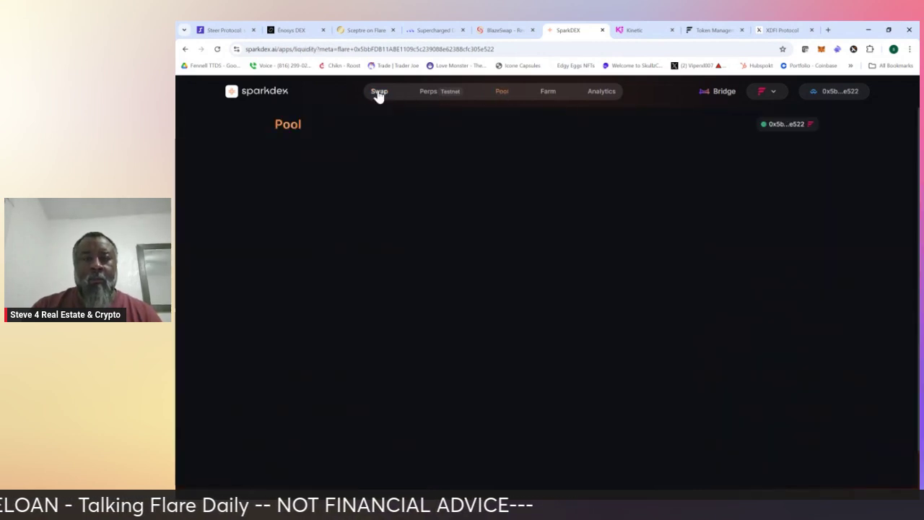
left_click(378, 93)
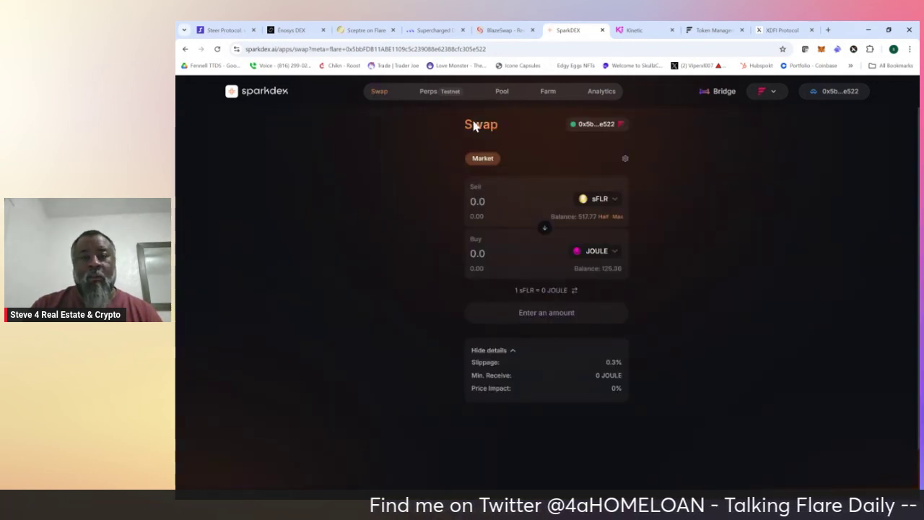
type("199")
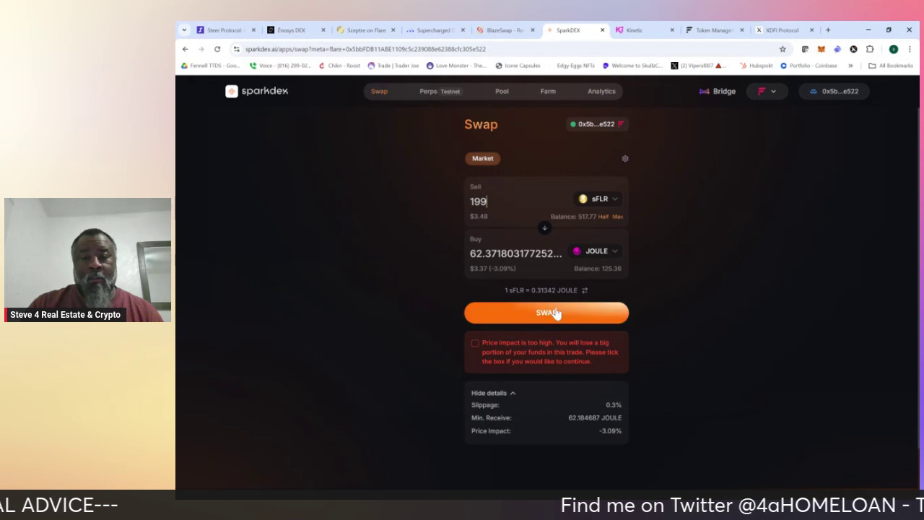
key("BackSpace")
key("BackSpace")
key("BackSpace")
type("50")
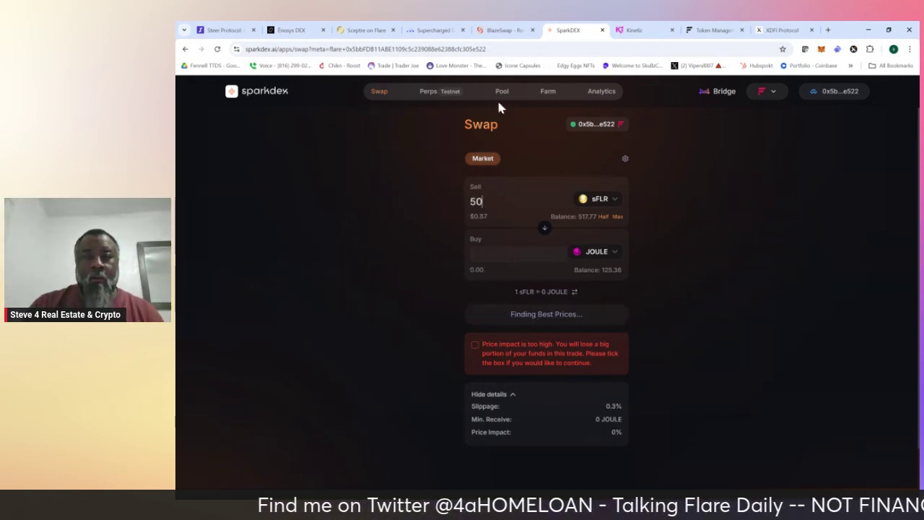
- Switch between the liquidity pool page and the swap form twice to reset the swap quote
left_click(502, 95)
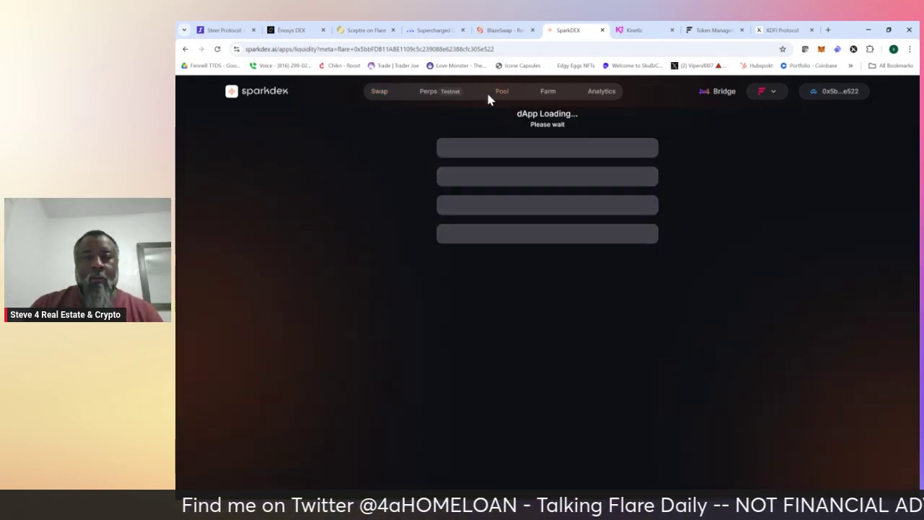
left_click(379, 94)
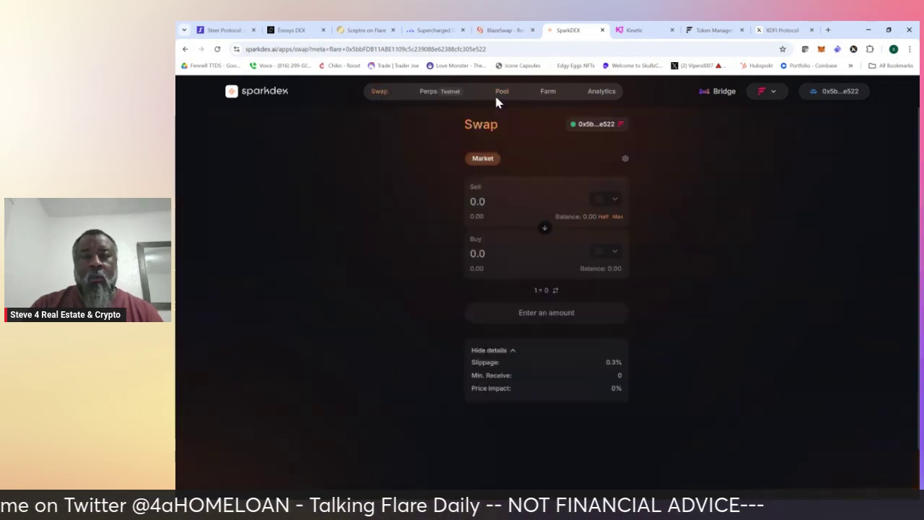
left_click(501, 95)
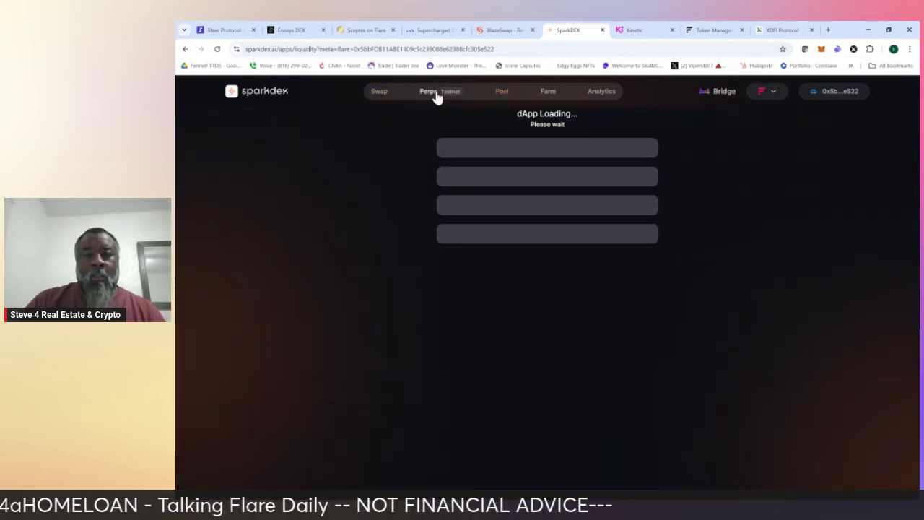
left_click(380, 95)
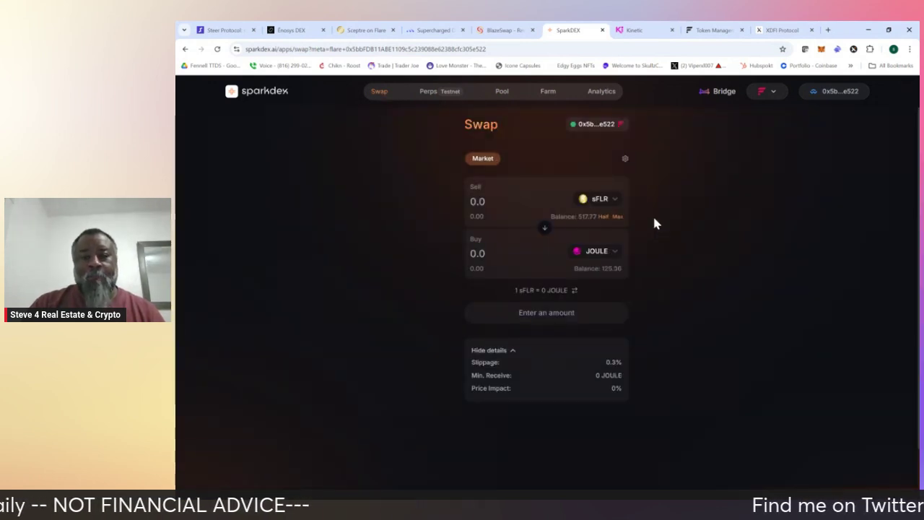
- Set the sell amount to 100 sFLR, open the swap confirmation for JOULE and dismiss it
left_click(523, 225)
type("100")
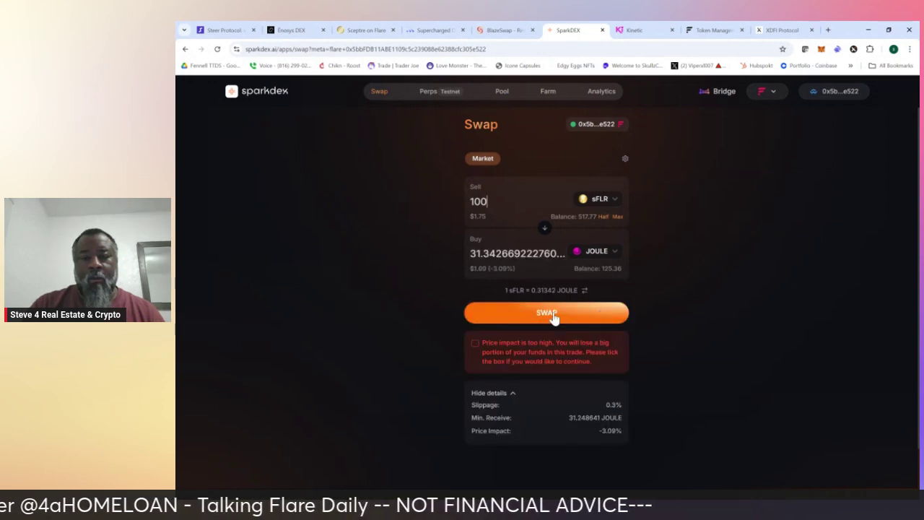
left_click(553, 318)
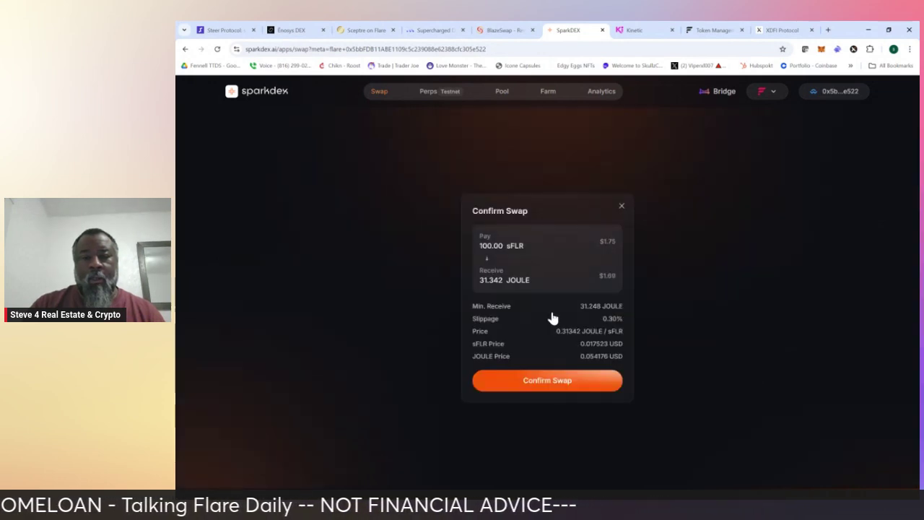
left_click(621, 209)
- Go to the farm list, open the sFLR-JOULE farm and expand its staking details
left_click(503, 93)
left_click(547, 94)
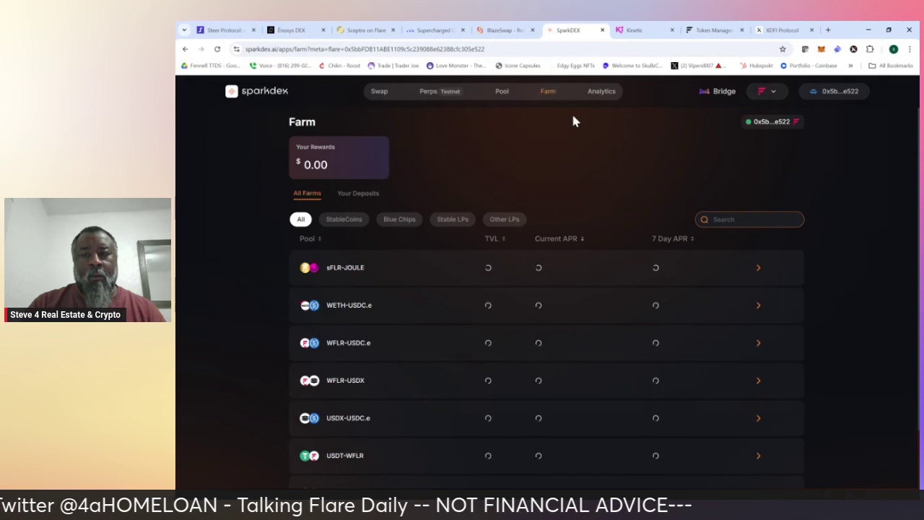
left_click(353, 272)
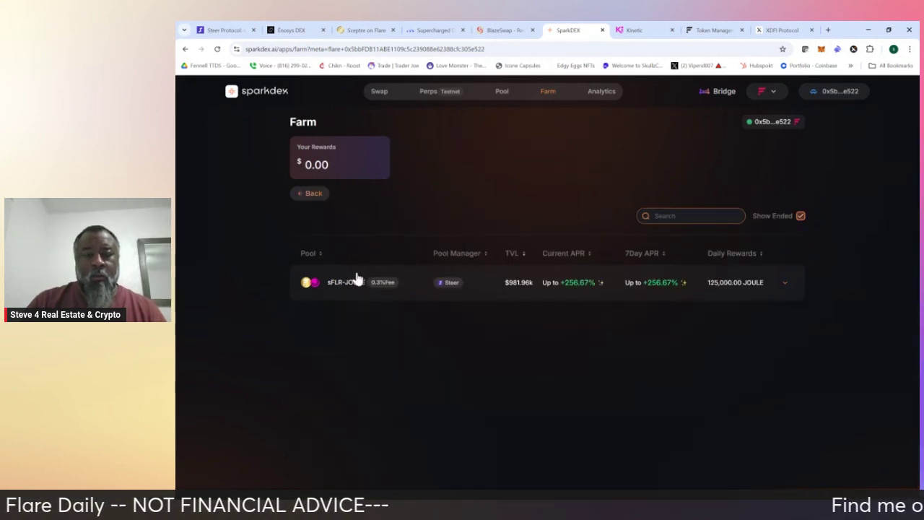
left_click(783, 281)
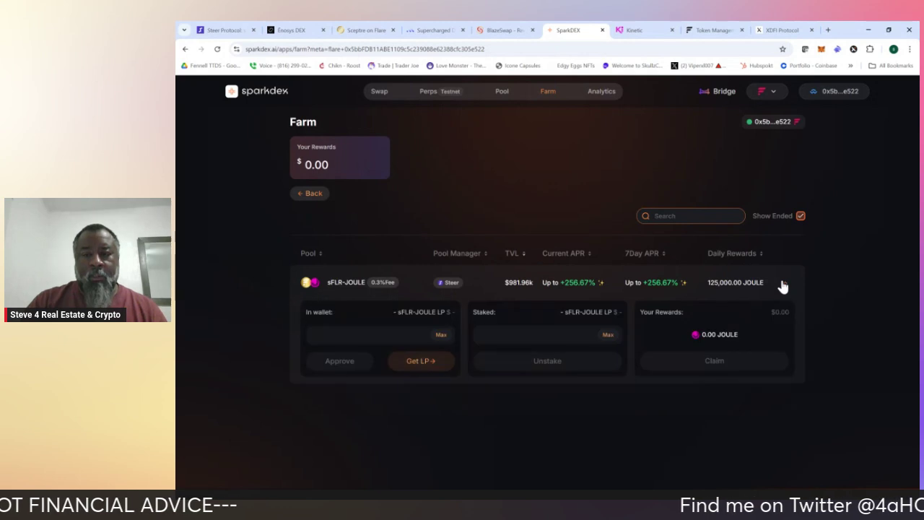
- Try to get LP tokens from the sFLR-JOULE farm details and close the page that opens
scroll(827, 315, "down", 1)
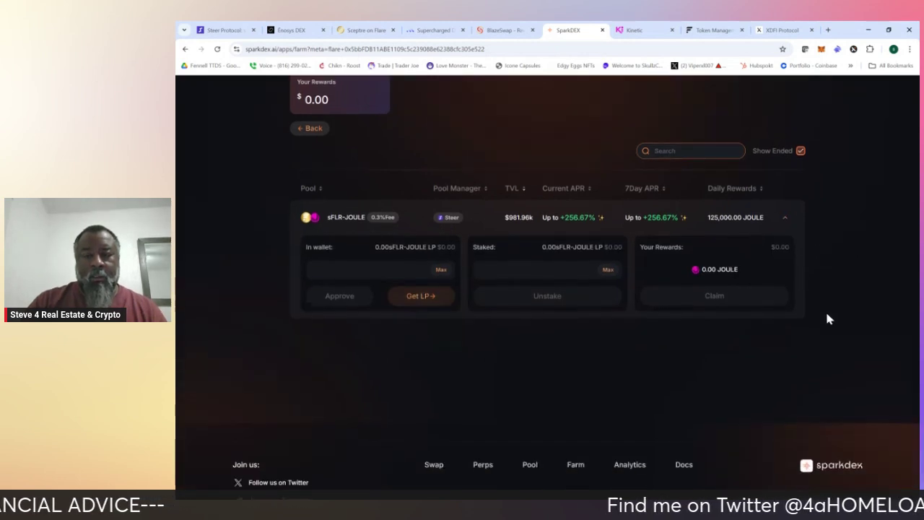
left_click(421, 299)
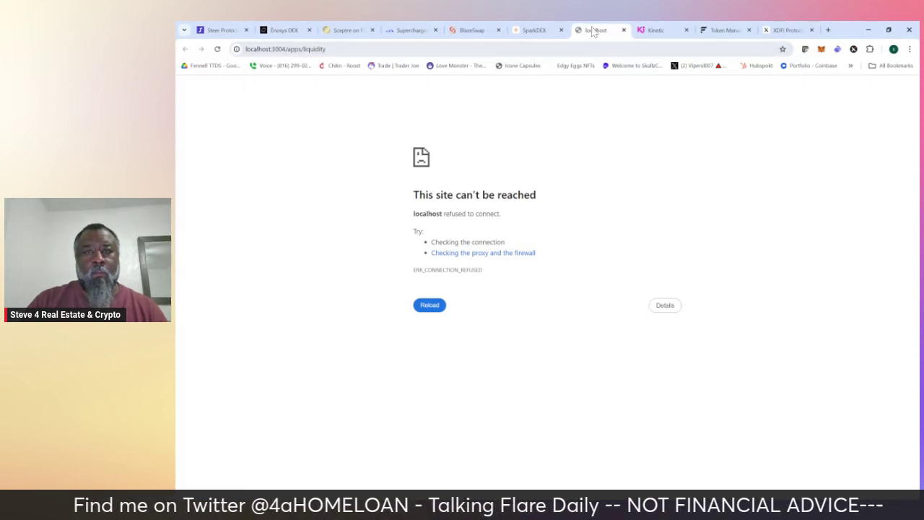
left_click(623, 31)
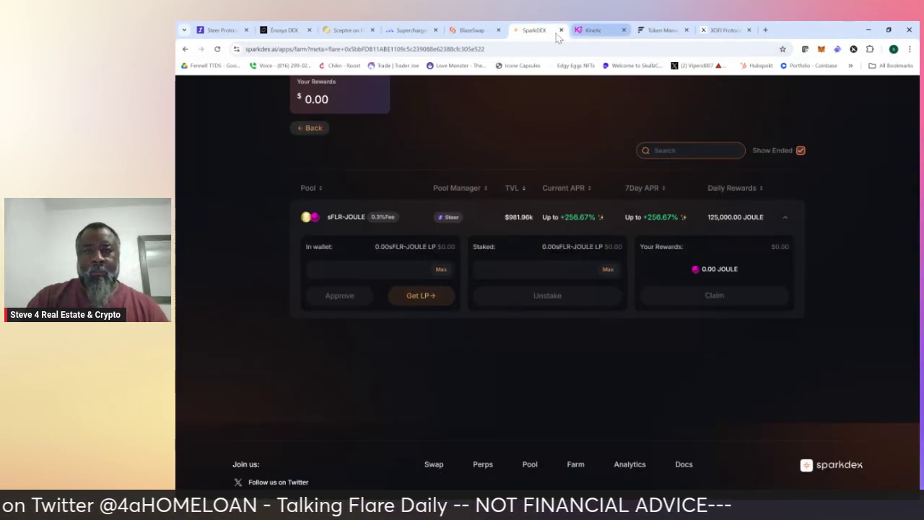
scroll(489, 169, "up", 1)
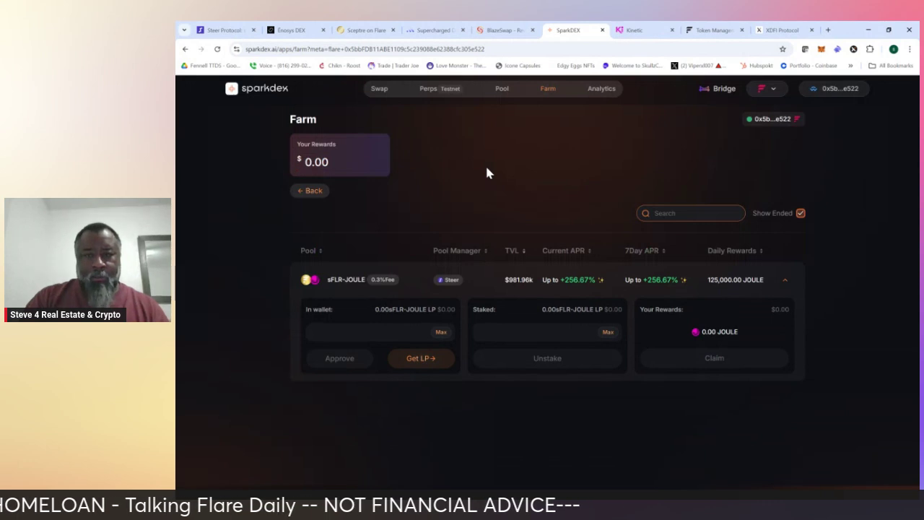
- Return to the full farm list and reopen the sFLR-JOULE farm to review its staking details
left_click(311, 194)
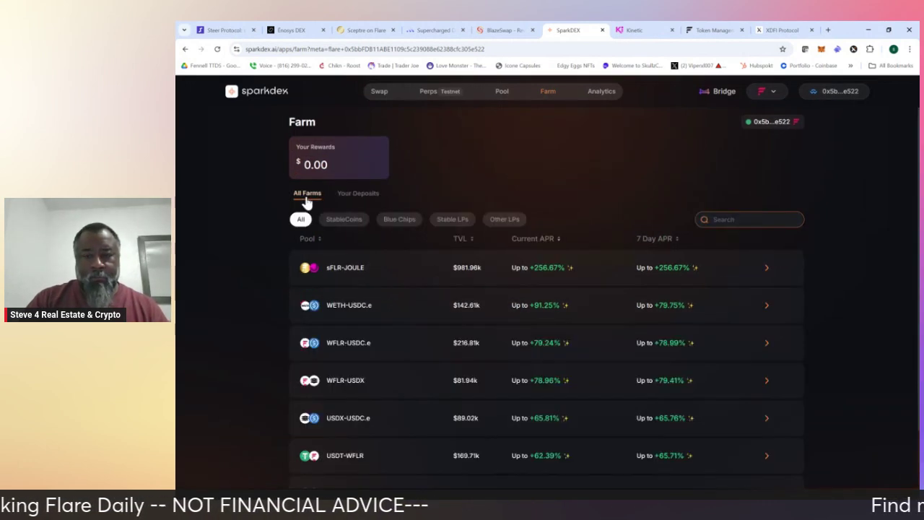
left_click(345, 267)
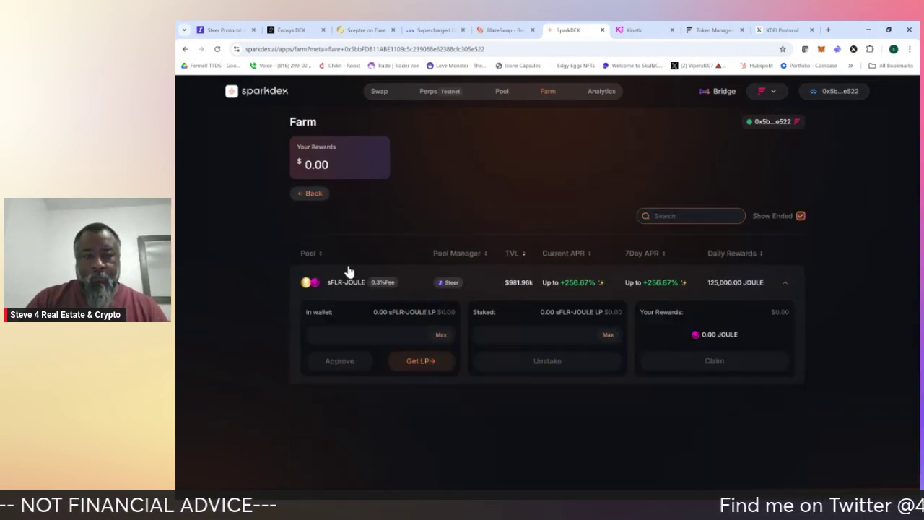
scroll(840, 329, "down", 1)
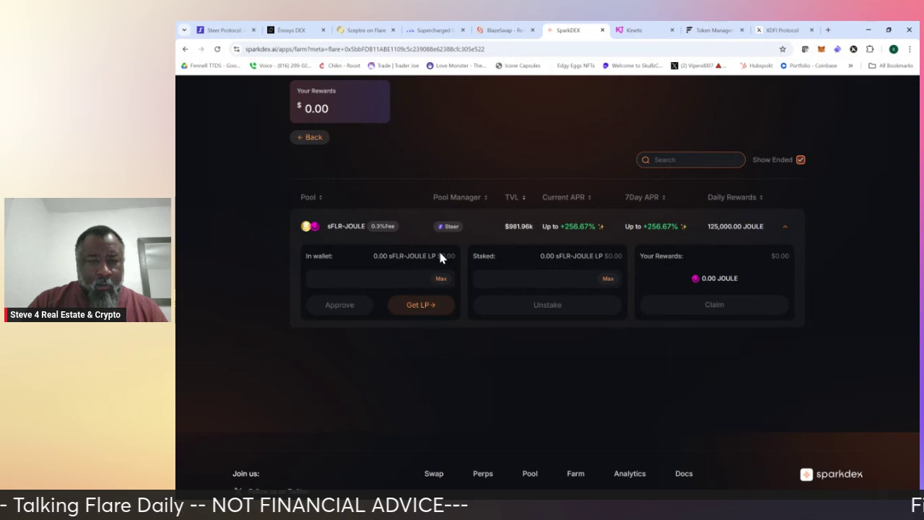
scroll(521, 163, "up", 1)
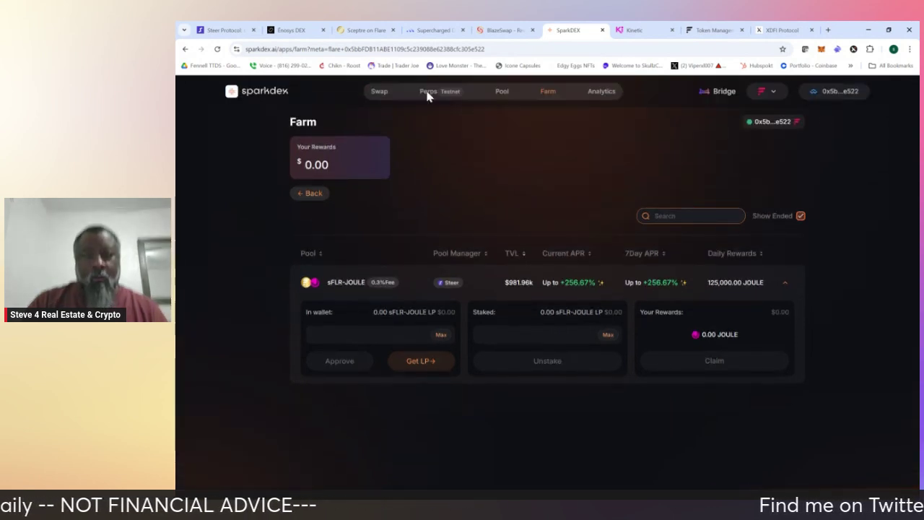
- Check the swap and liquidity pool pages, then expand the sFLR-JOULE entry in the farm list again
left_click(372, 93)
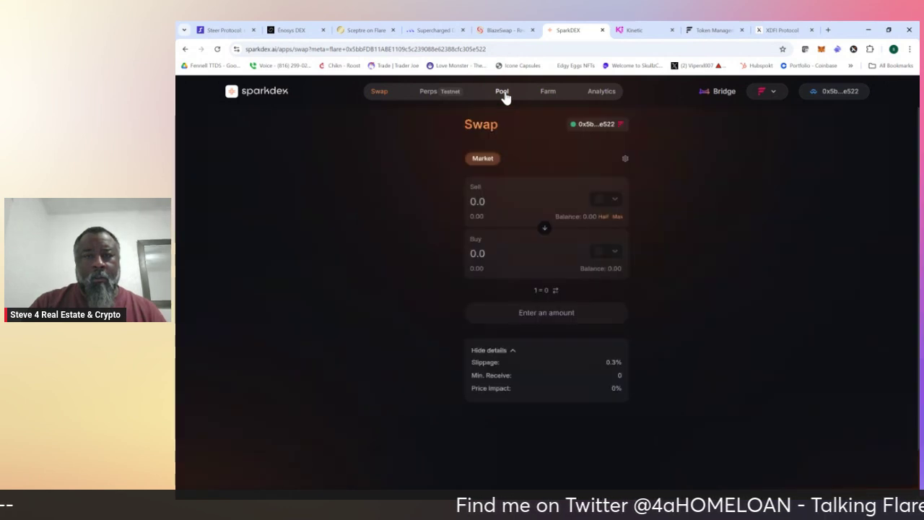
left_click(503, 94)
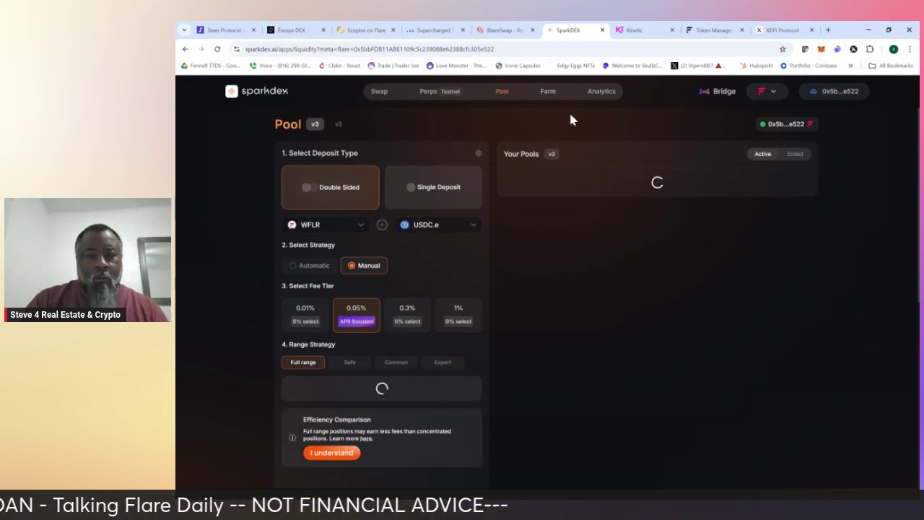
left_click(548, 92)
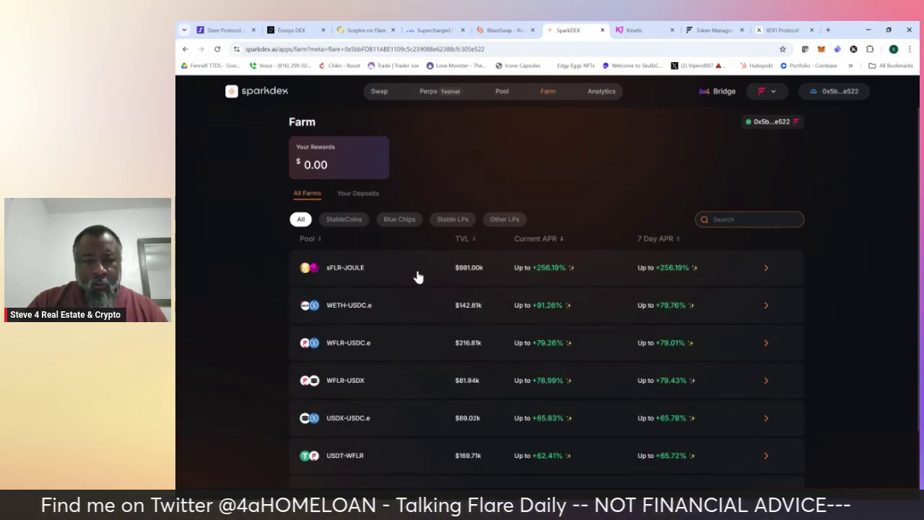
left_click(768, 271)
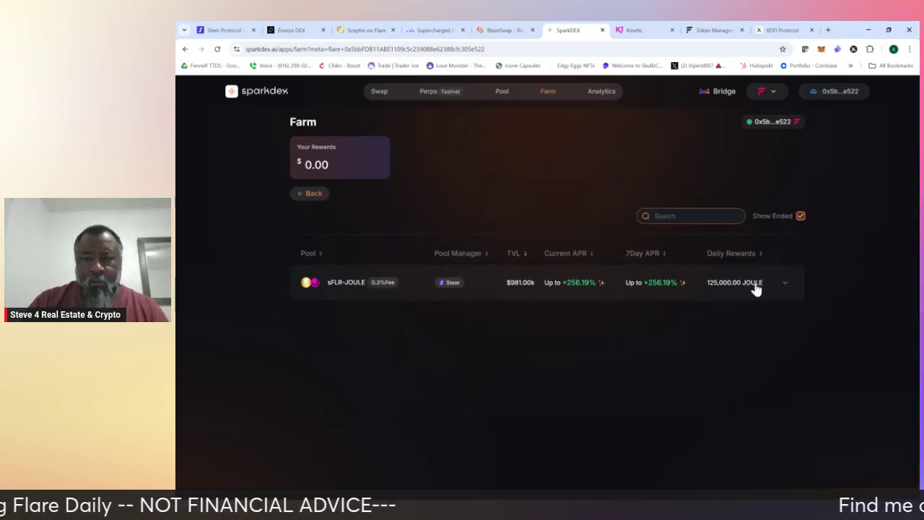
left_click(780, 288)
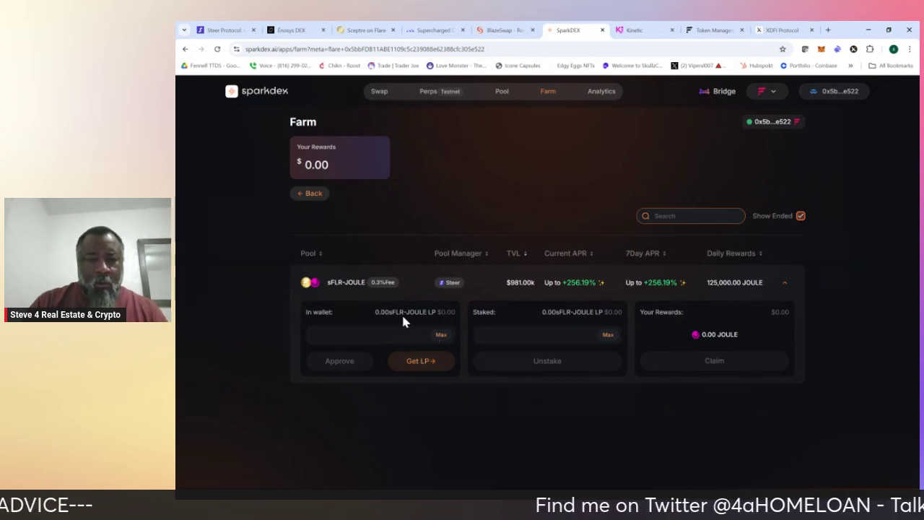
- Set up a double-sided liquidity position on the pool page with sFLR and JOULE at the 0.3% fee tier
left_click(500, 93)
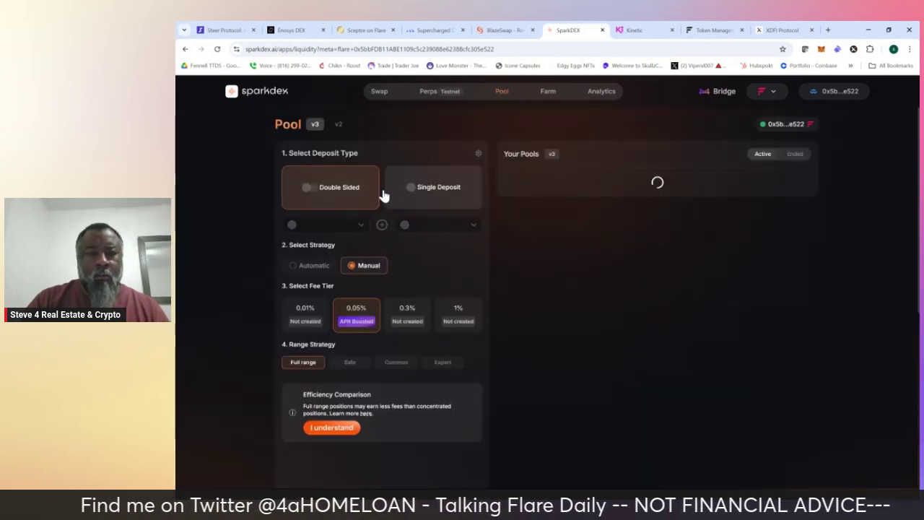
left_click(332, 228)
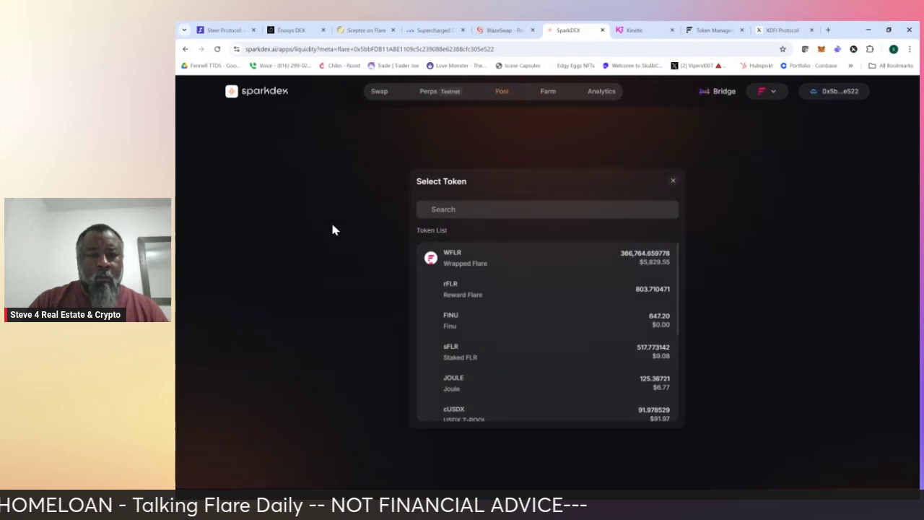
left_click(465, 355)
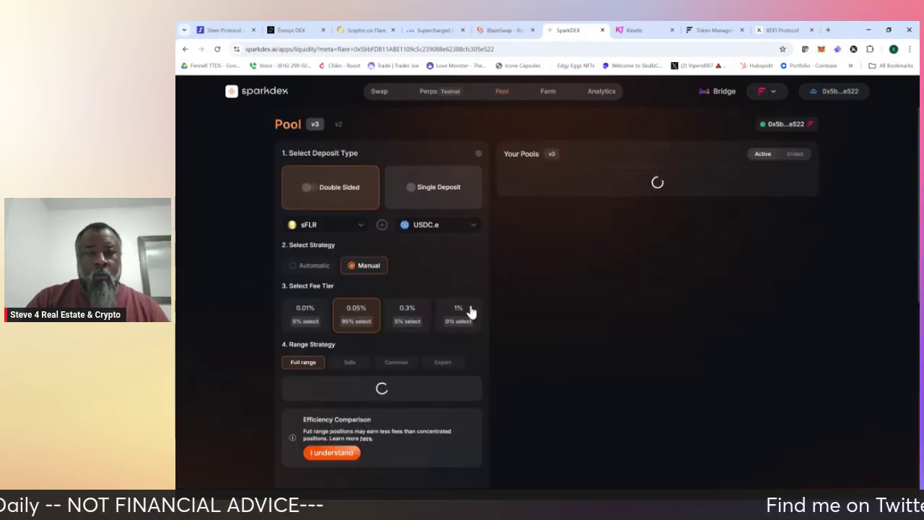
left_click(458, 231)
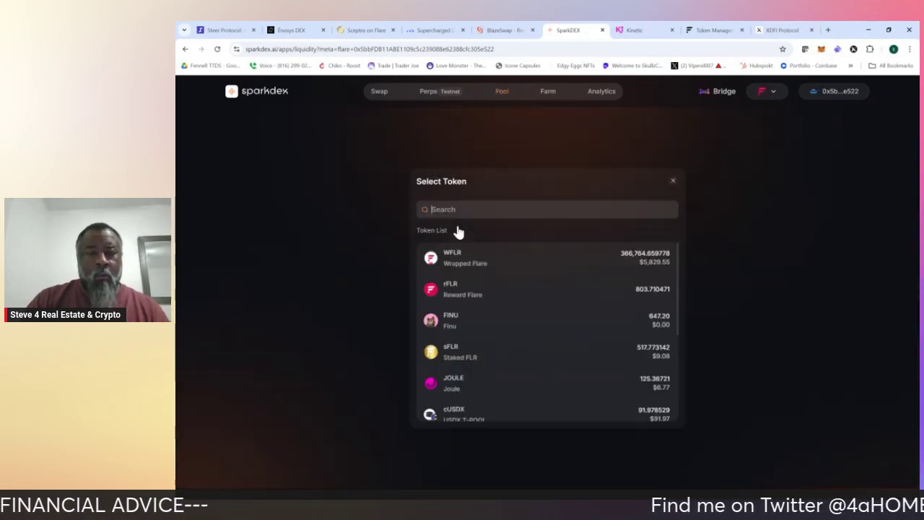
left_click(467, 387)
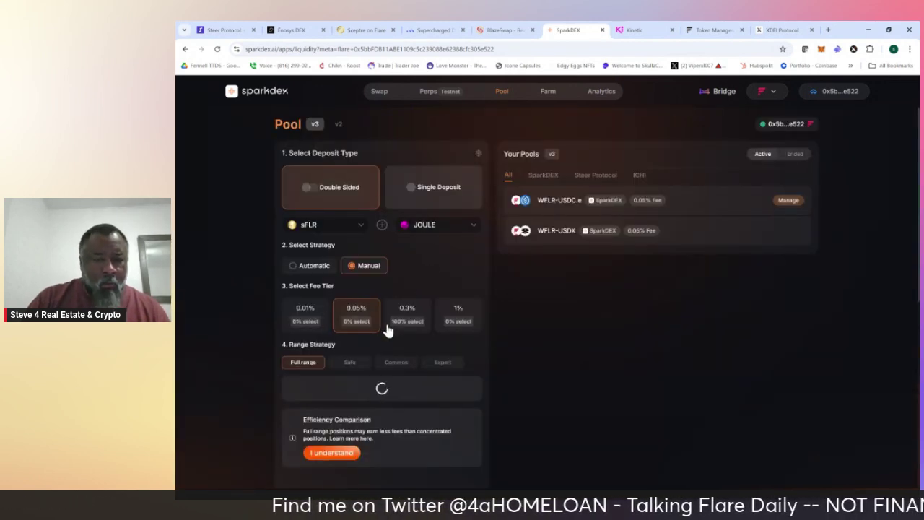
left_click(408, 312)
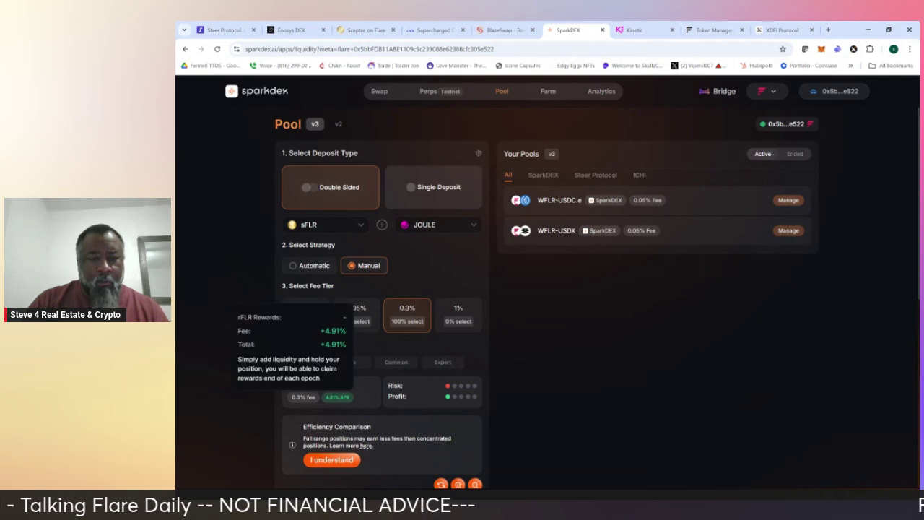
- Acknowledge the efficiency notice for the full range and review the position's range and deposit settings
scroll(252, 420, "down", 2)
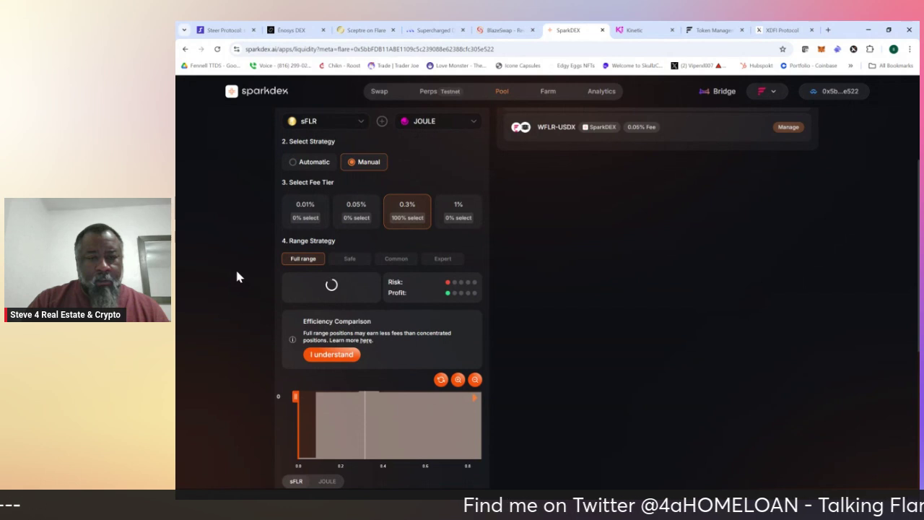
left_click(336, 357)
scroll(256, 277, "up", 2)
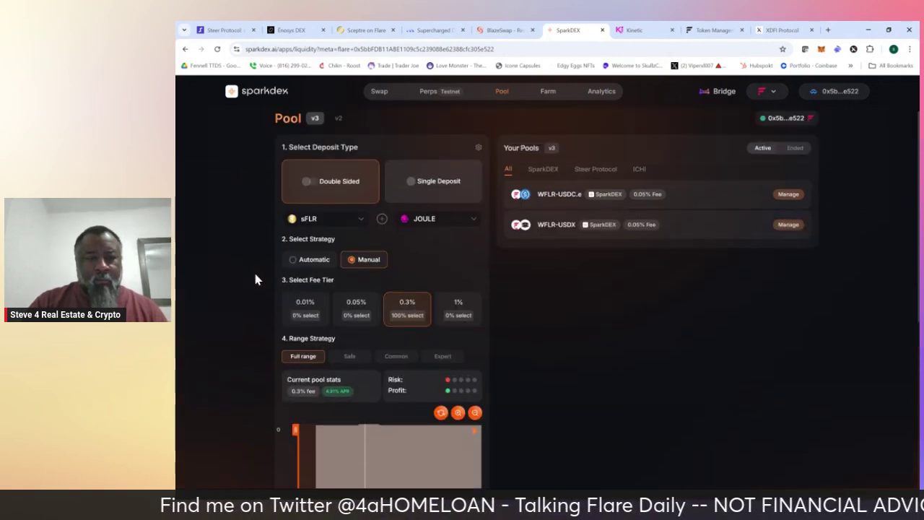
scroll(254, 279, "down", 5)
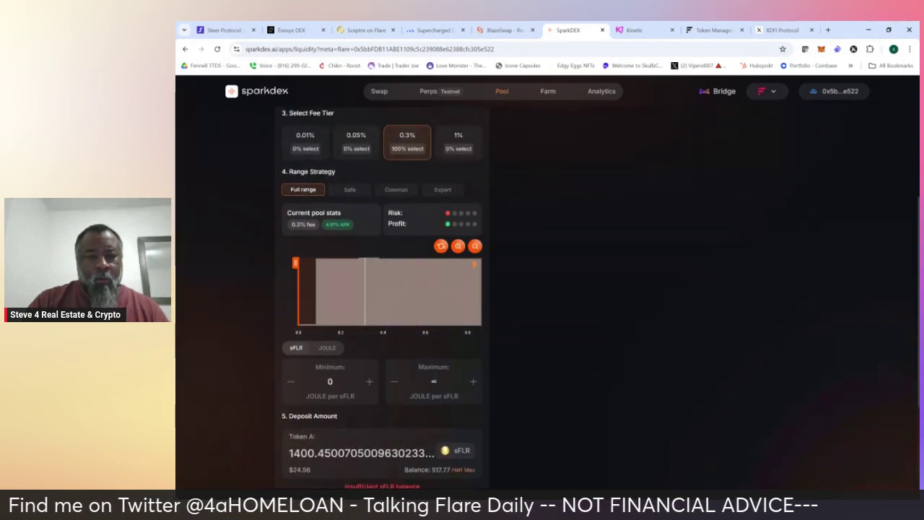
scroll(383, 288, "down", 1)
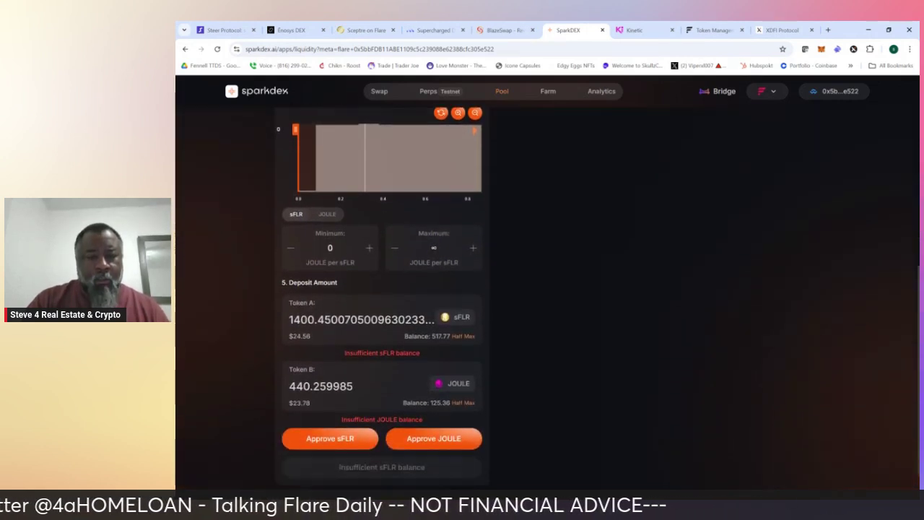
scroll(495, 289, "up", 1)
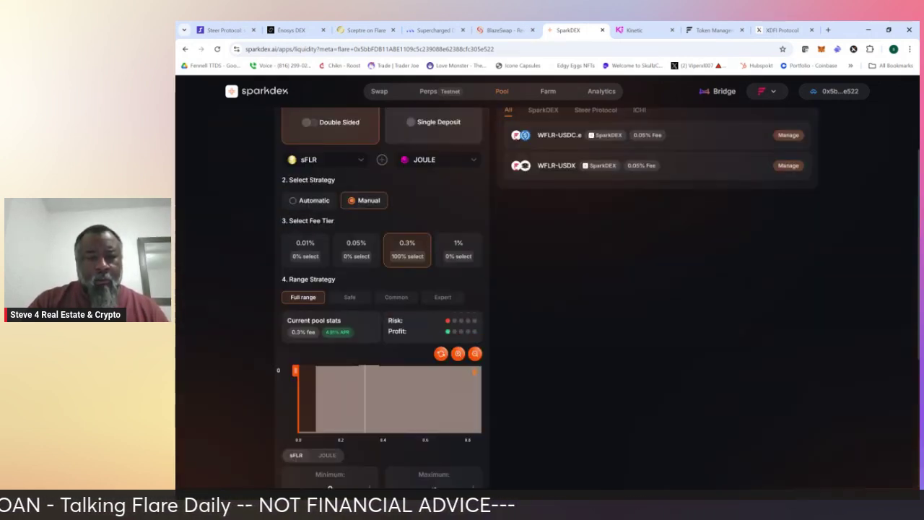
scroll(495, 288, "up", 1)
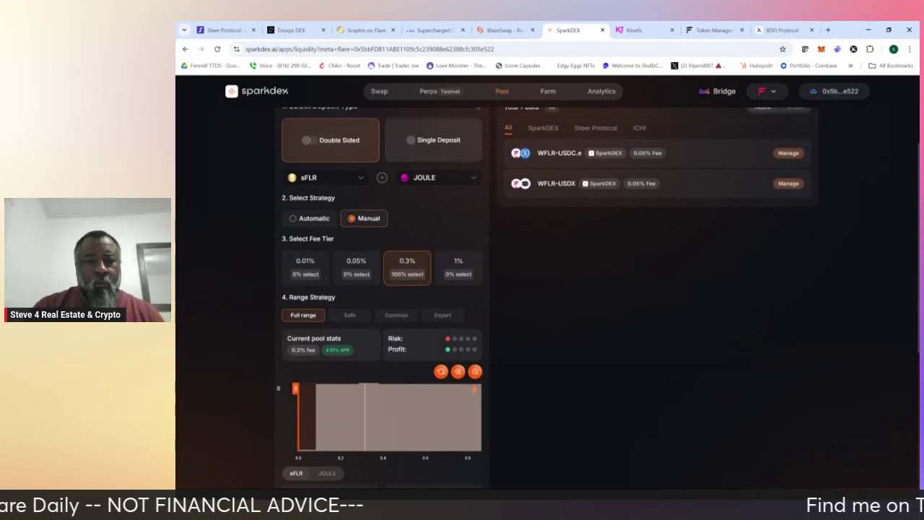
scroll(495, 288, "down", 1)
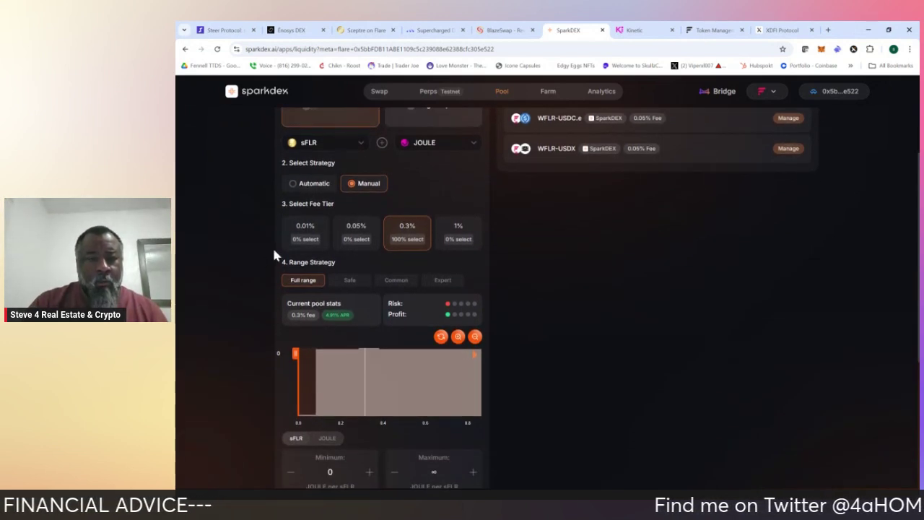
- Try the Safe range strategy, switch back to Full range and acknowledge the efficiency notice again
left_click(351, 284)
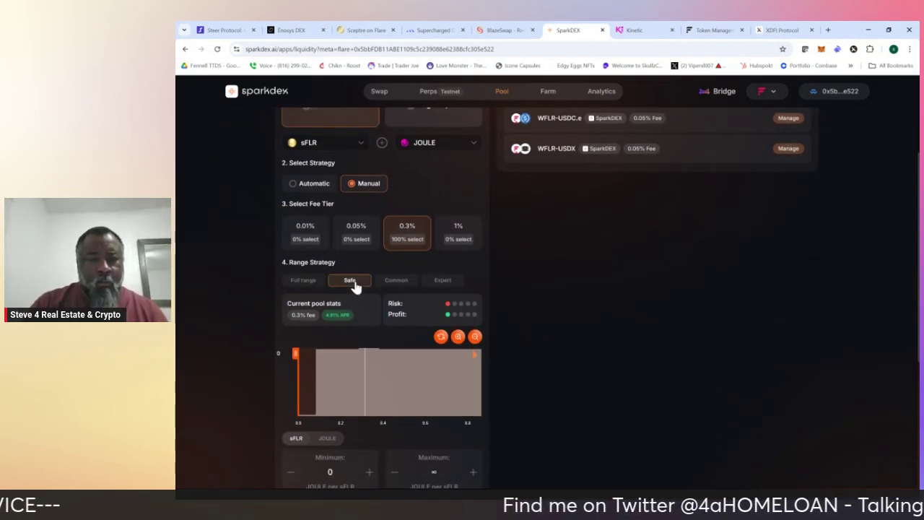
left_click(303, 282)
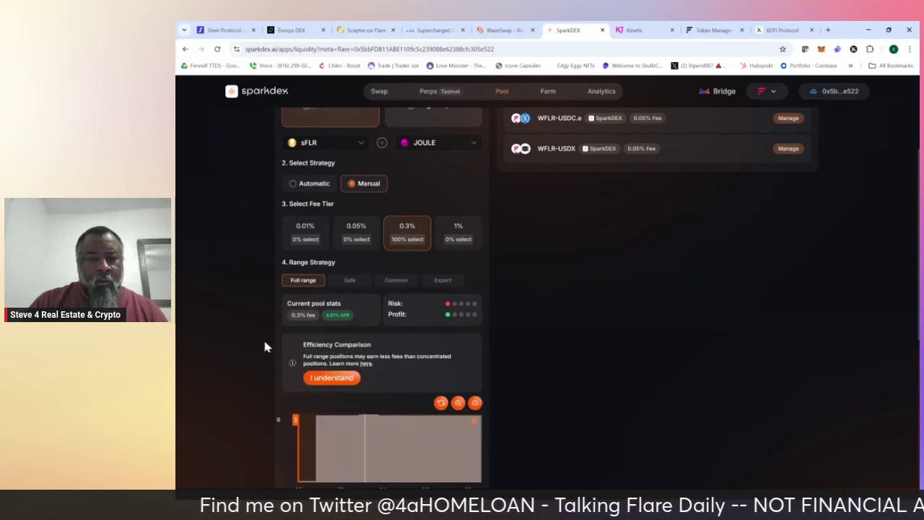
scroll(261, 343, "down", 2)
left_click(333, 301)
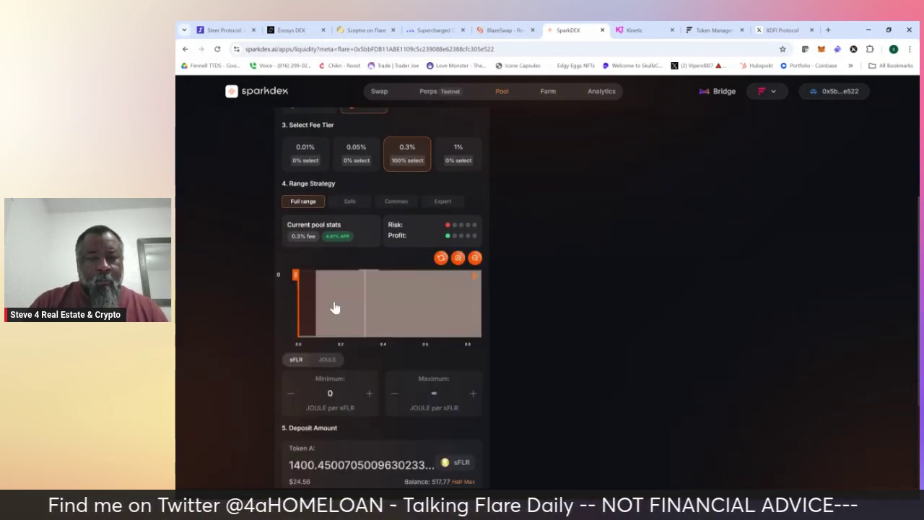
- Set the JOULE deposit to the maximum balance, about 125.37 JOULE paired with about 398.79 sFLR
scroll(260, 331, "down", 3)
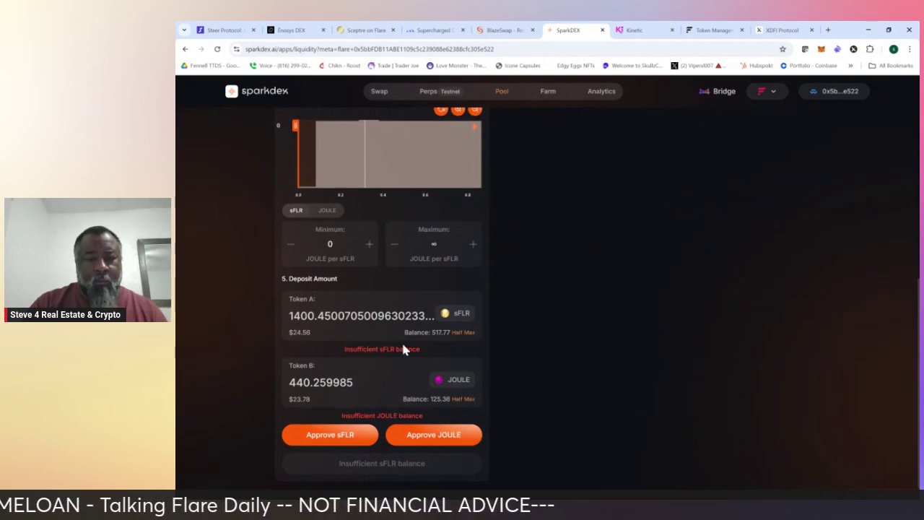
left_click(468, 399)
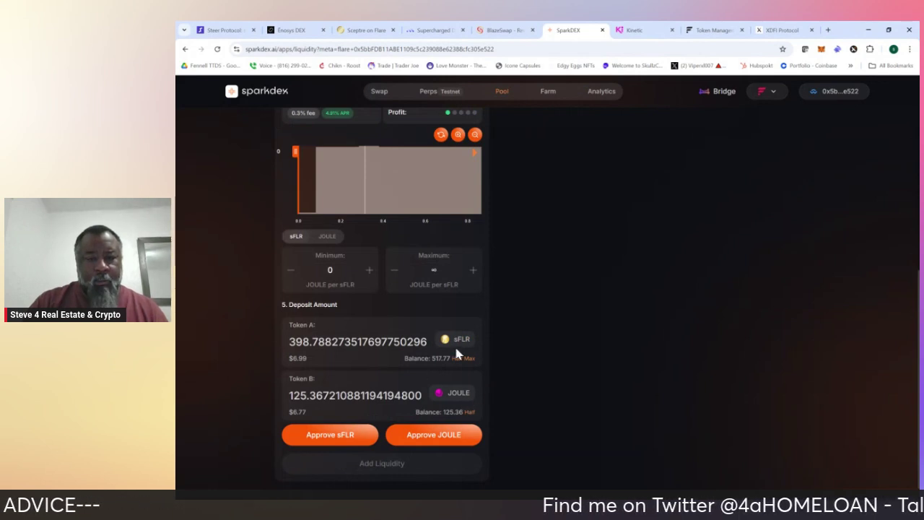
scroll(517, 352, "down", 2)
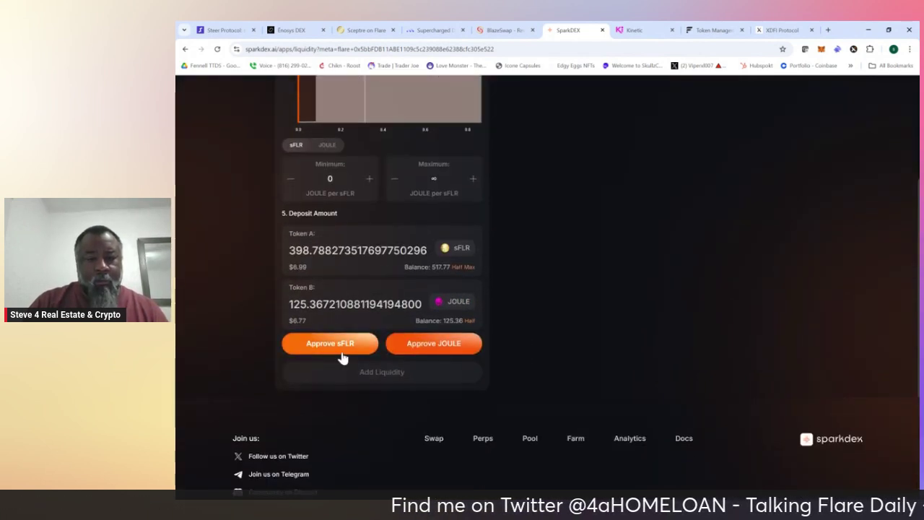
- Approve sFLR and JOULE for the deposit and open the add-liquidity confirmation
left_click(333, 344)
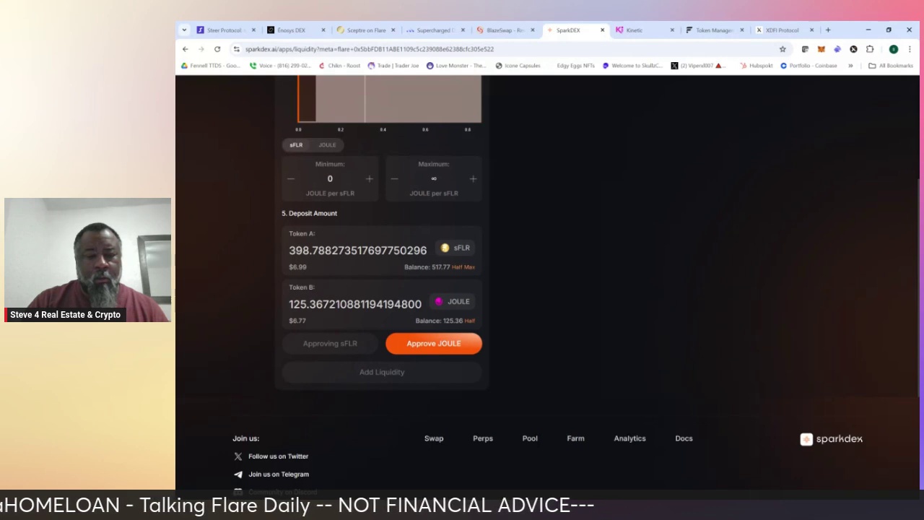
left_click(442, 349)
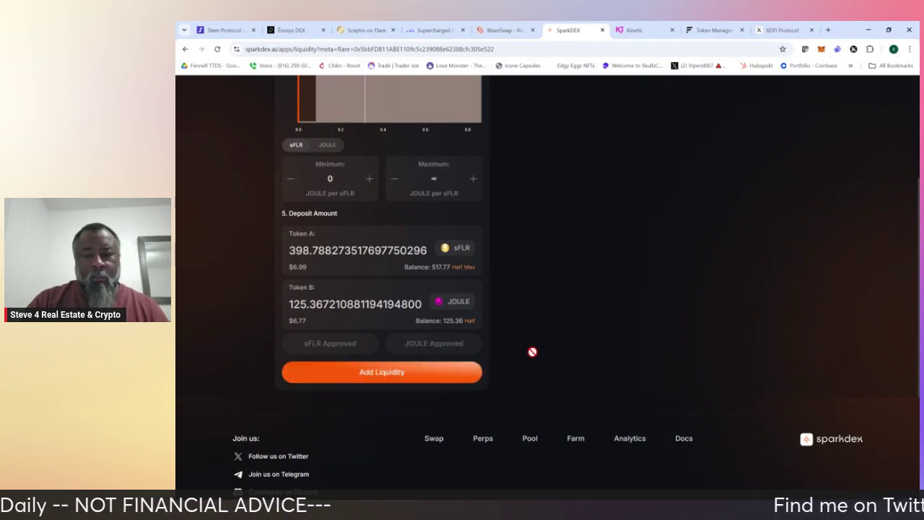
left_click(383, 375)
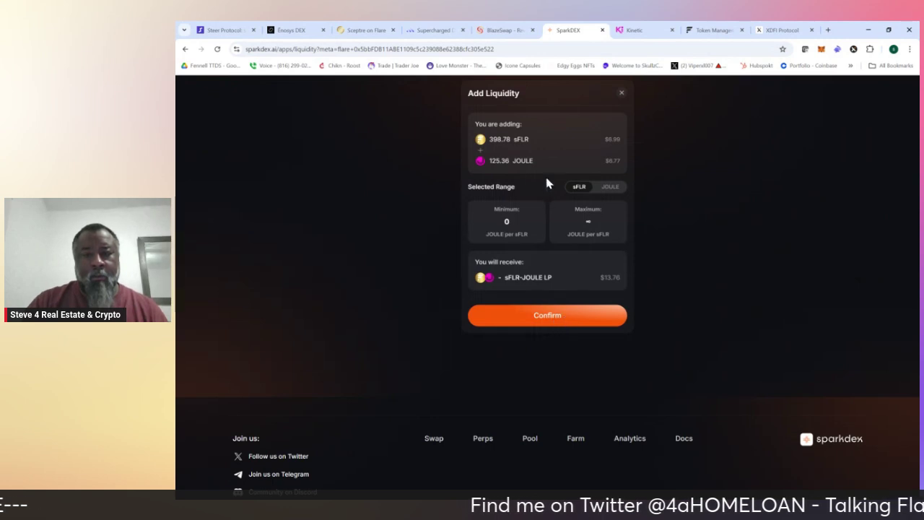
- Confirm adding 398.78 sFLR and 125.36 JOULE to the full-range pool position and close the confirmation dialog
left_click(544, 325)
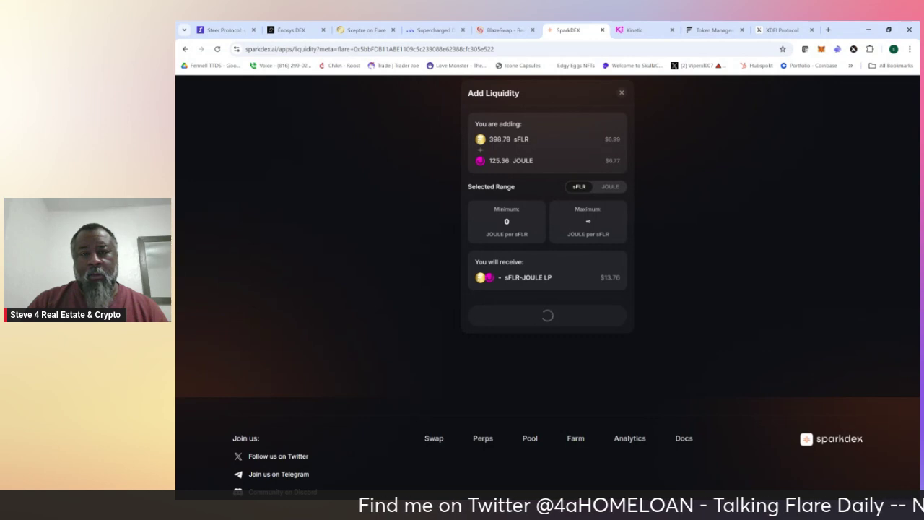
left_click(622, 93)
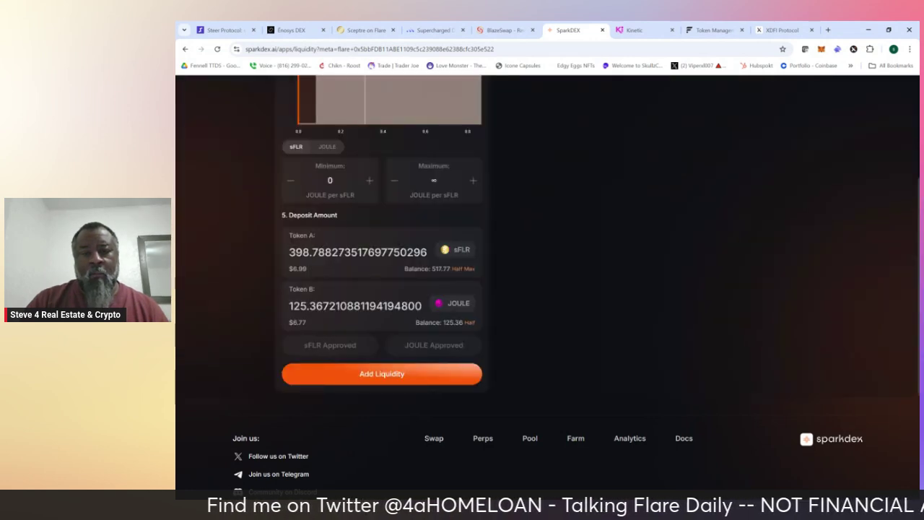
- Open the sFLR-JOULE farm and expand its staking and rewards details
scroll(382, 238, "up", 4)
scroll(382, 289, "up", 4)
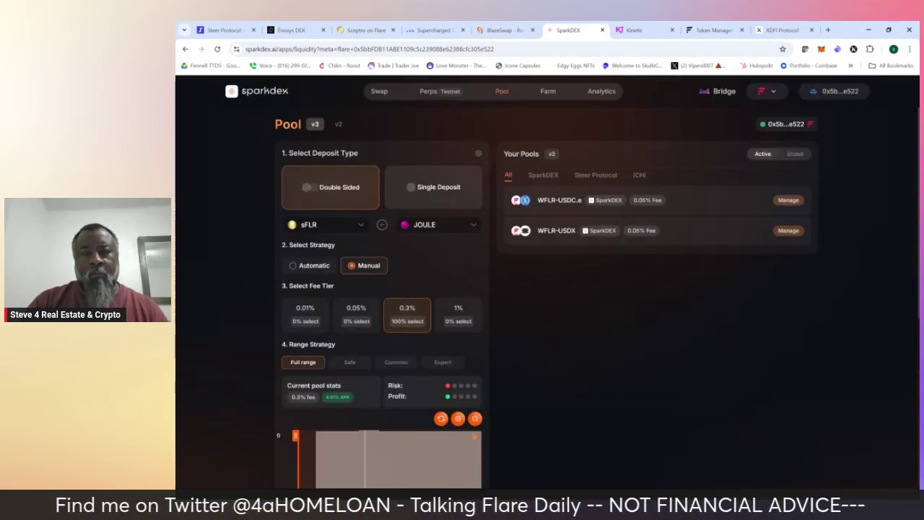
left_click(547, 92)
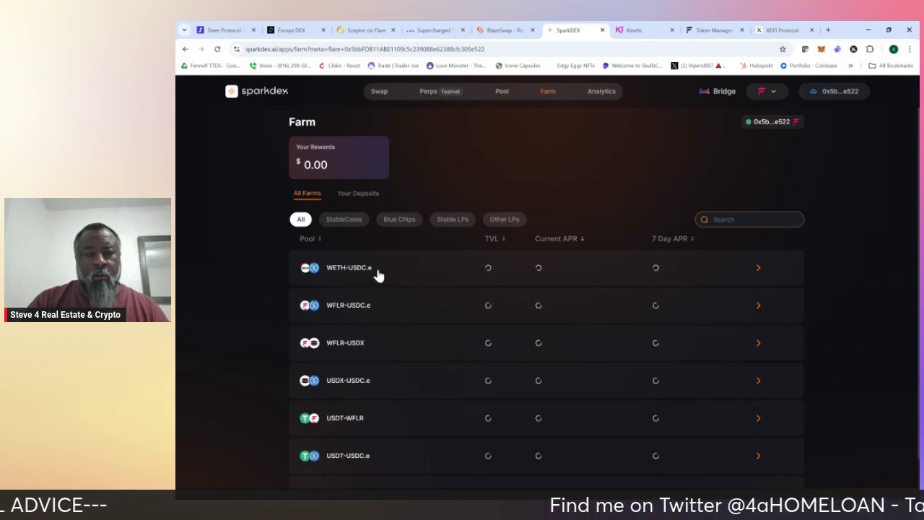
left_click(377, 273)
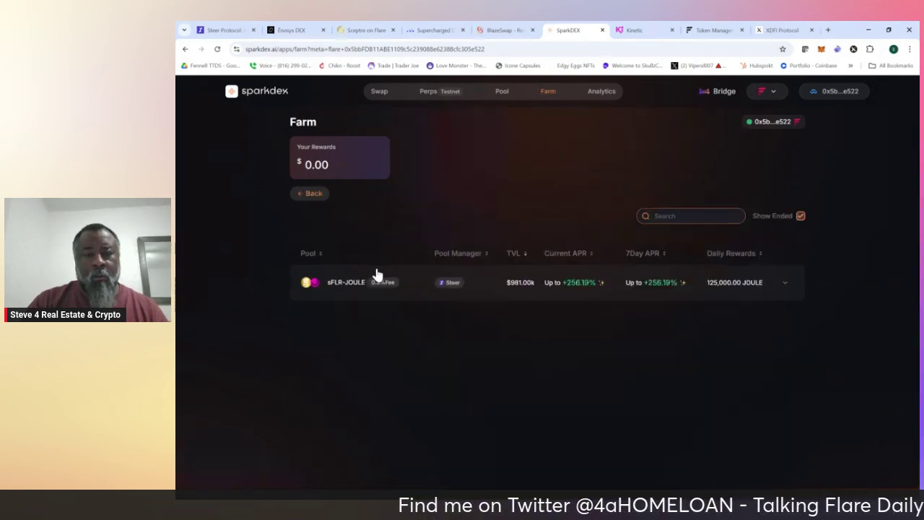
left_click(784, 285)
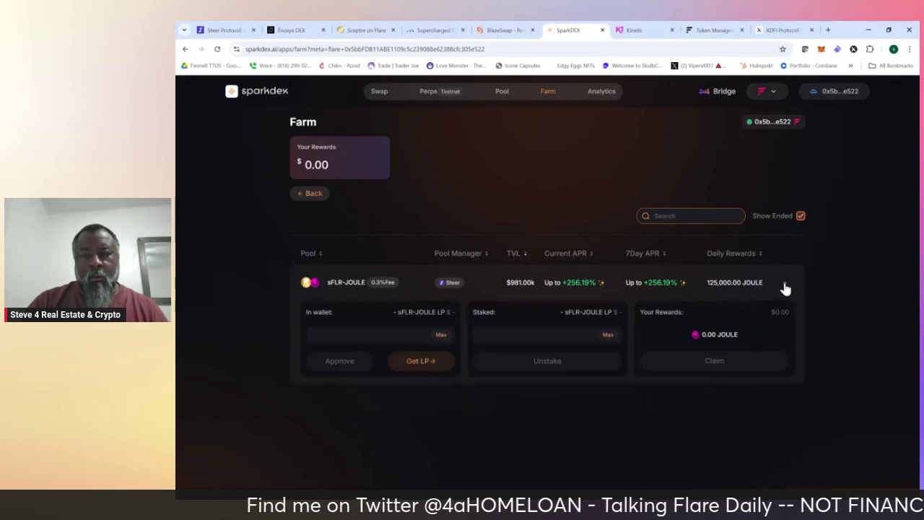
- Try filling in the maximum in-wallet and staked LP amounts for the sFLR-JOULE farm
scroll(854, 301, "down", 1)
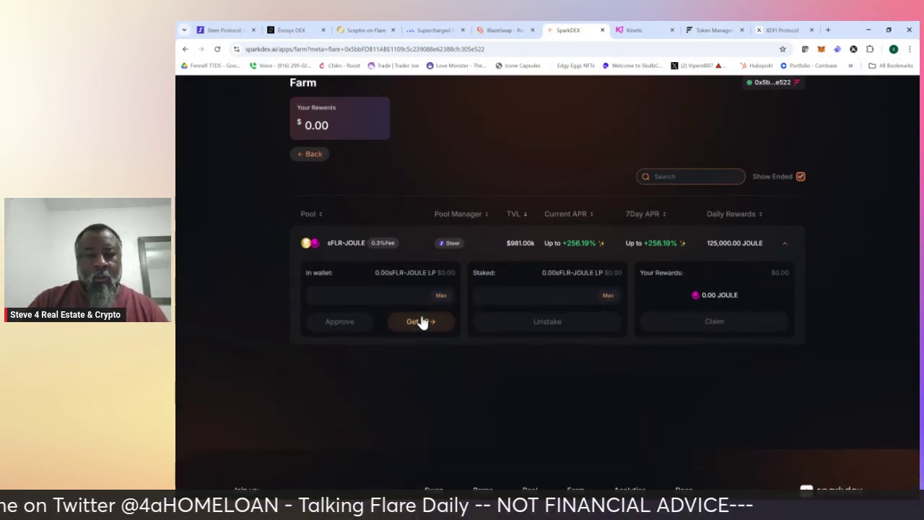
left_click(440, 295)
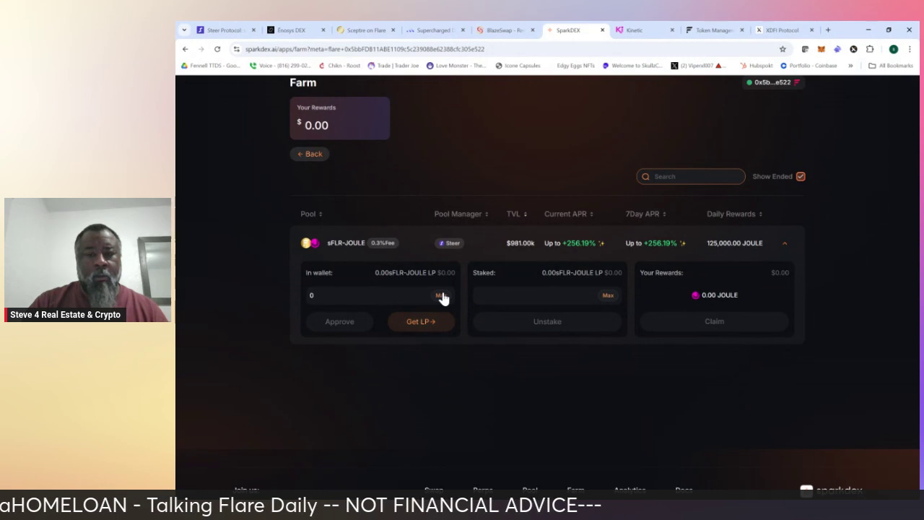
left_click(600, 297)
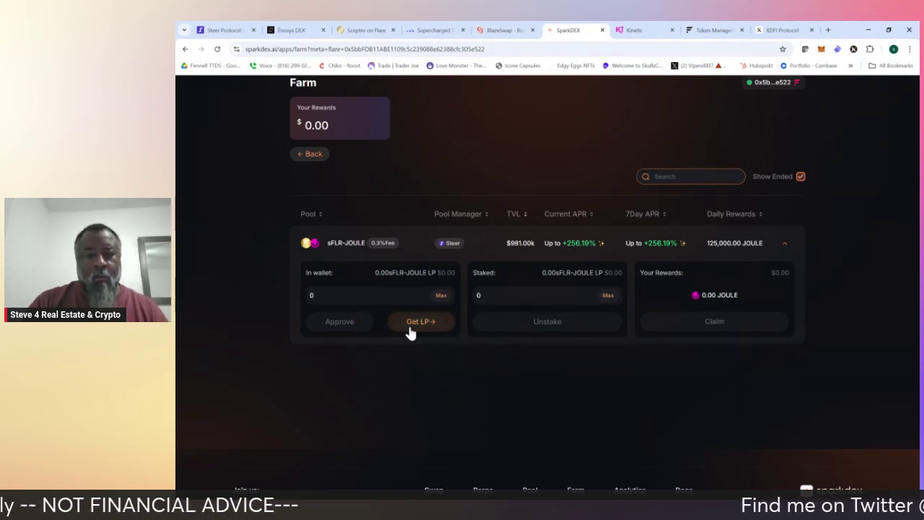
- Open the sFLR-JOULE position among the active pools and check its price range in JOULE and in sFLR
scroll(474, 165, "up", 1)
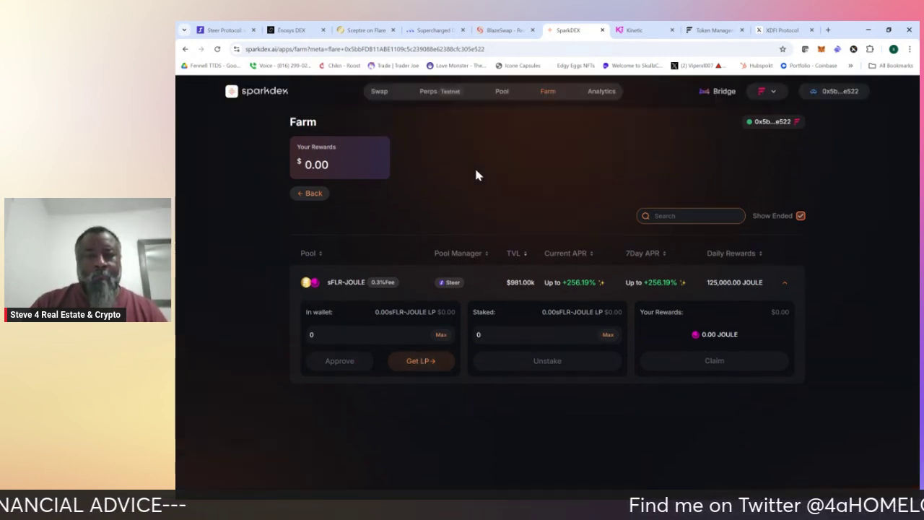
left_click(500, 92)
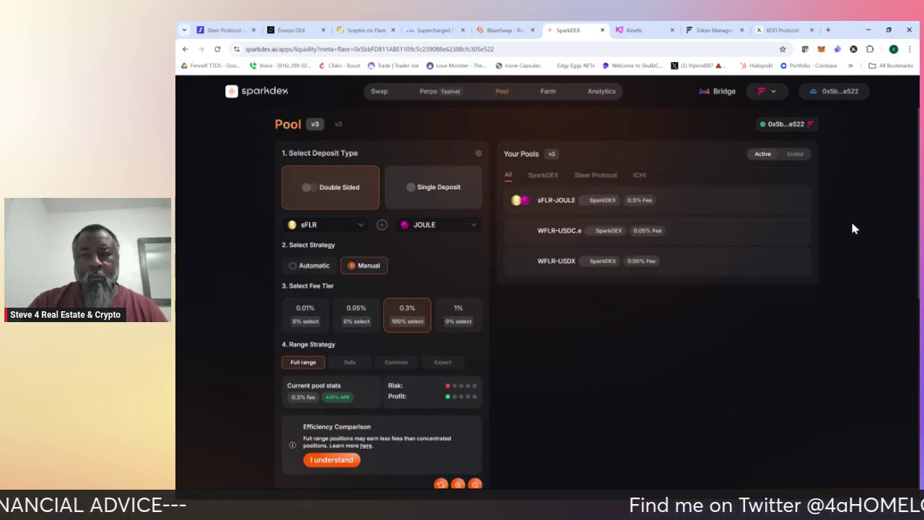
left_click(559, 206)
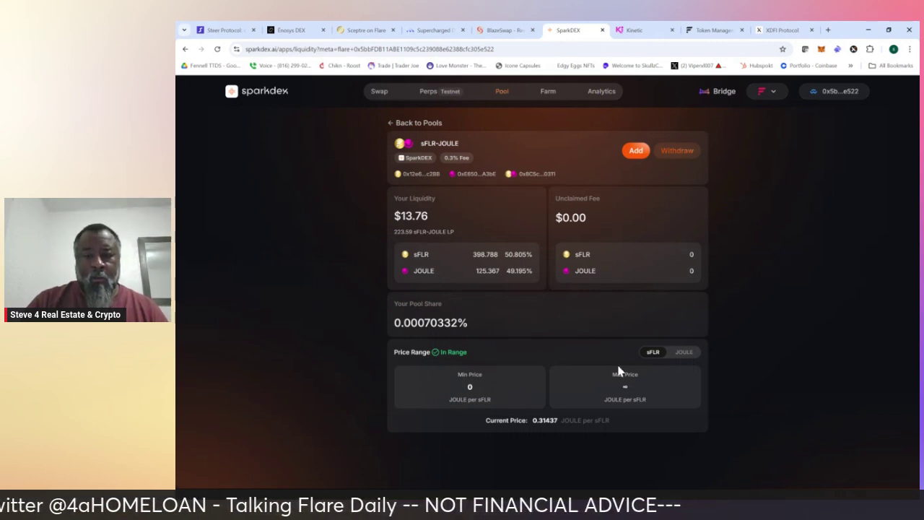
left_click(684, 354)
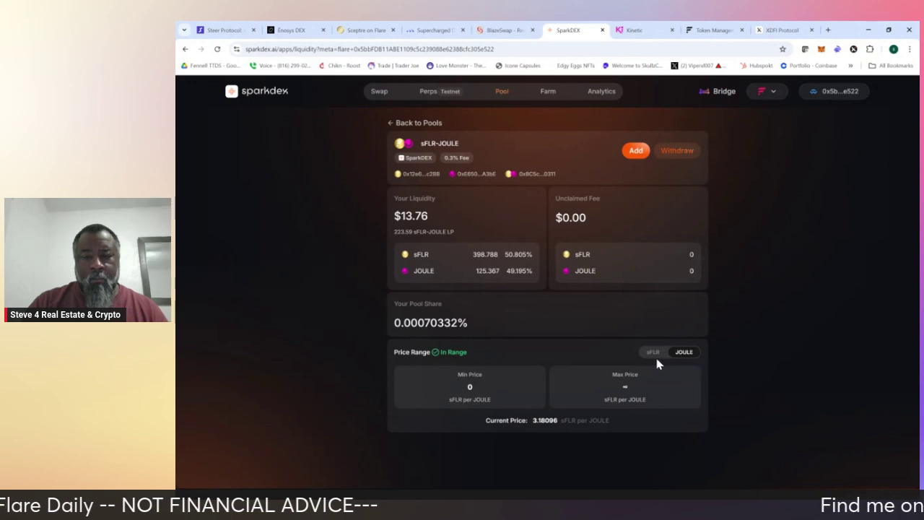
left_click(653, 352)
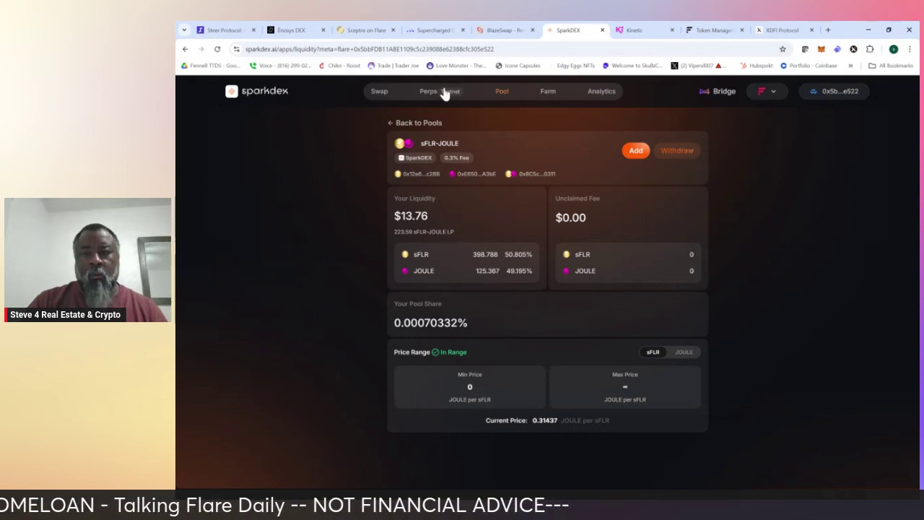
- Reopen the sFLR-JOULE farm's details, try its Get LP option and return to the farm
left_click(547, 96)
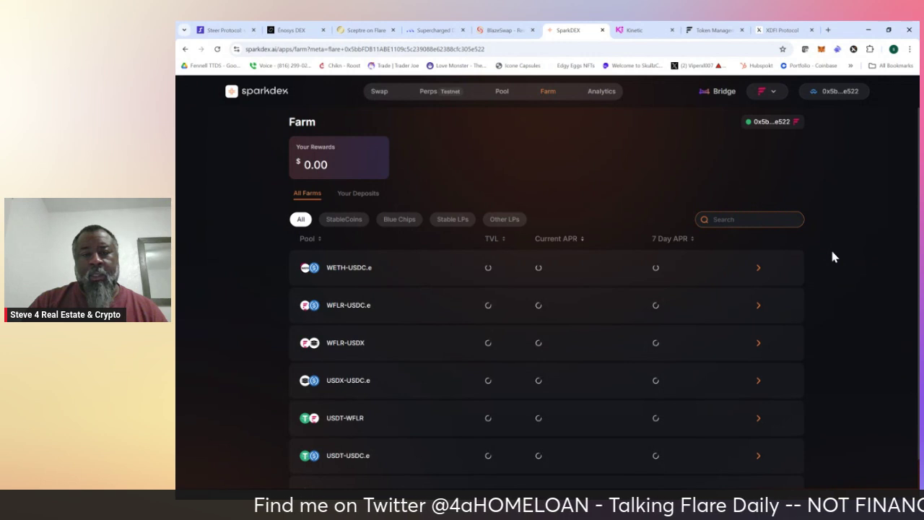
left_click(766, 270)
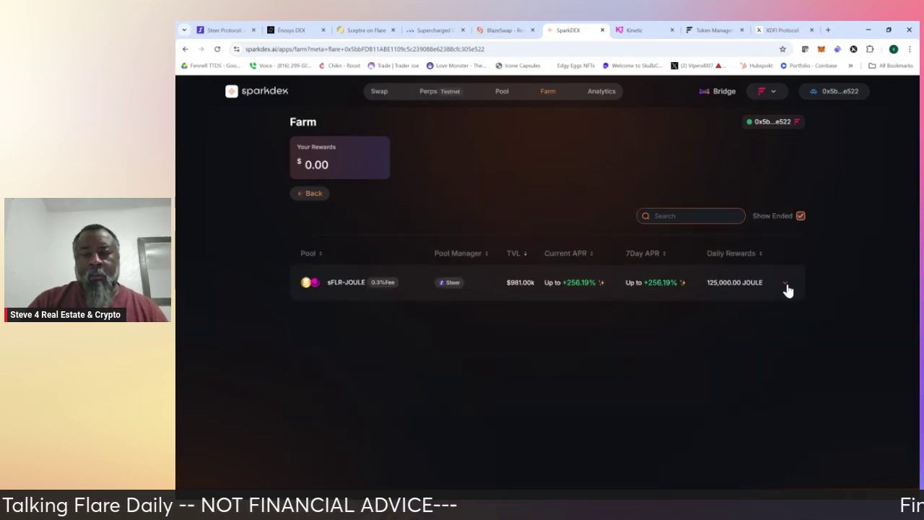
left_click(786, 288)
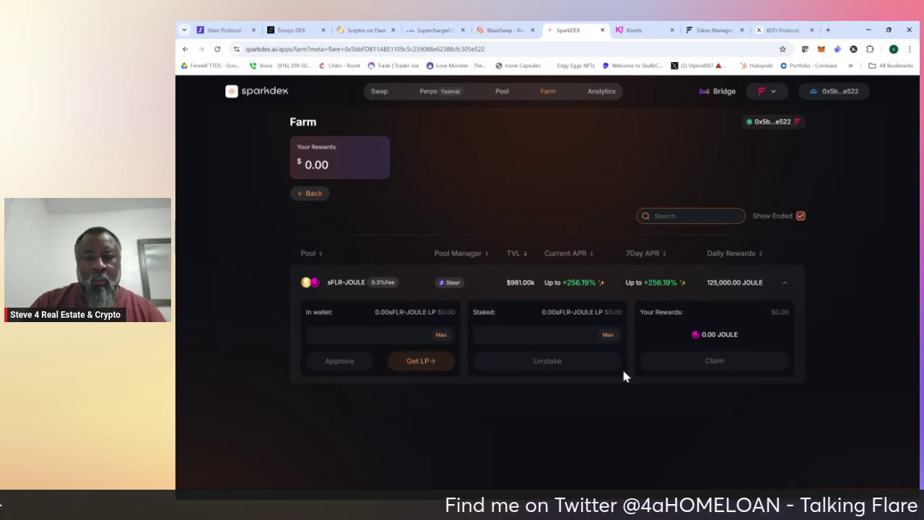
left_click(417, 368)
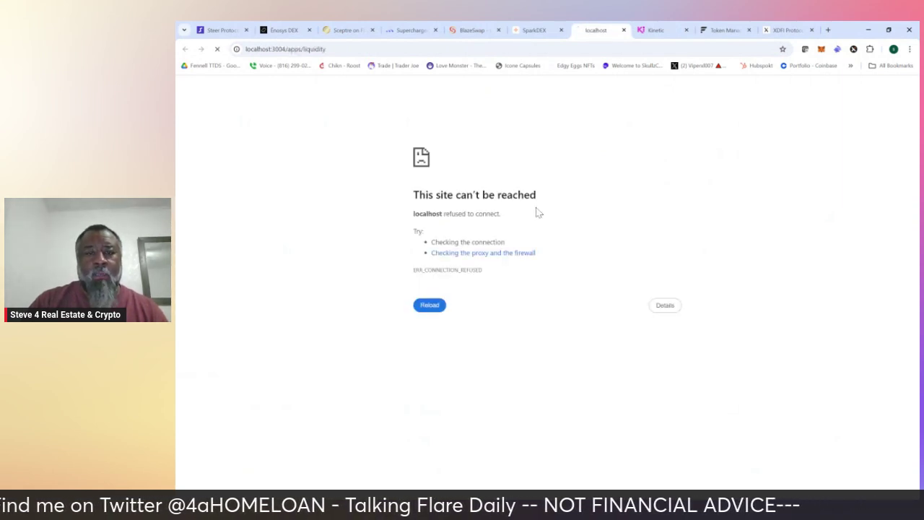
left_click(536, 31)
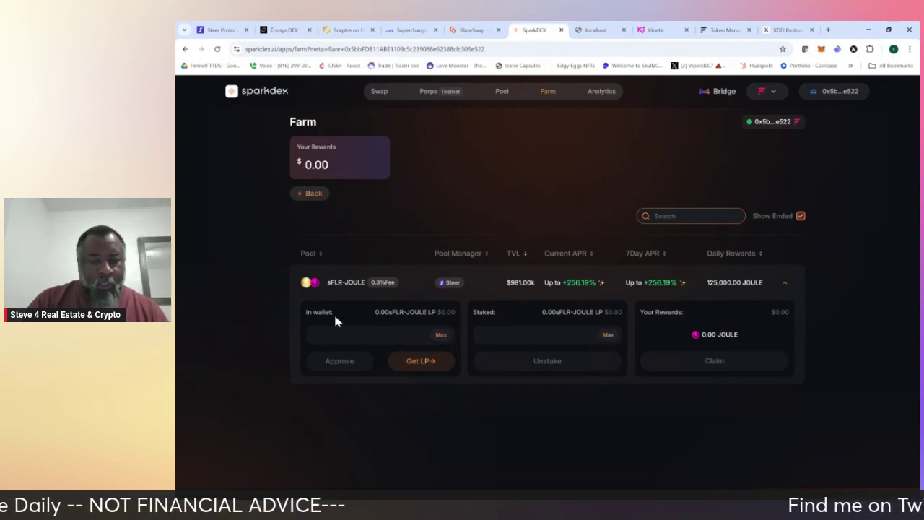
- Try the maximum in-wallet LP amount for the farm and recheck the localhost page opened by Get LP
left_click(441, 334)
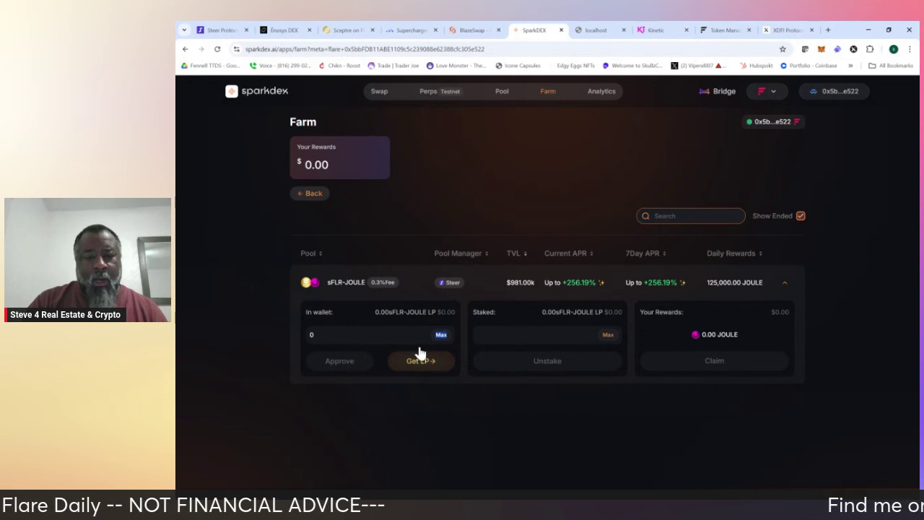
left_click(597, 30)
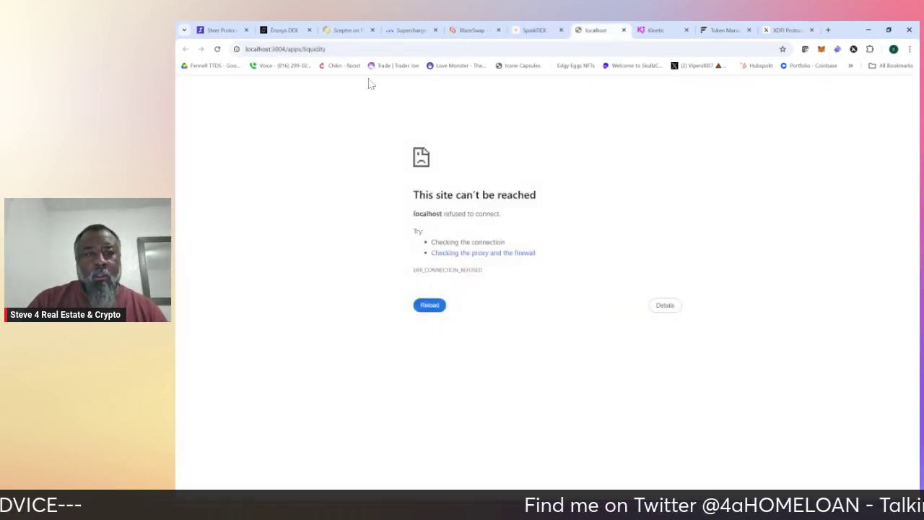
left_click(538, 31)
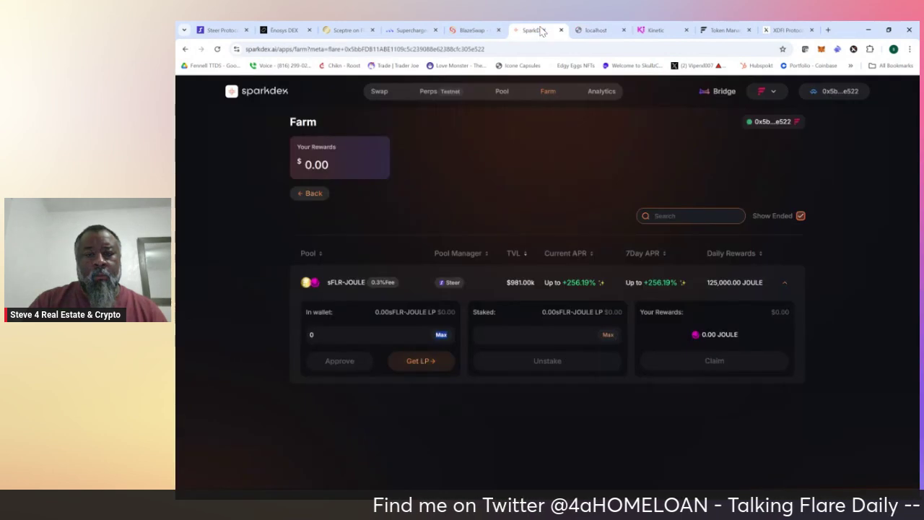
- Return to the list of all farms and reopen the sFLR-JOULE position from the active pools
left_click(309, 195)
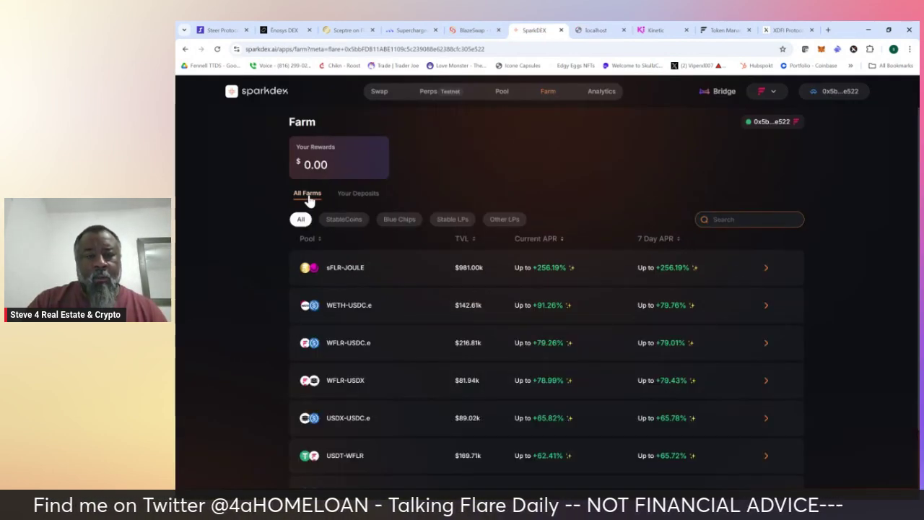
left_click(502, 92)
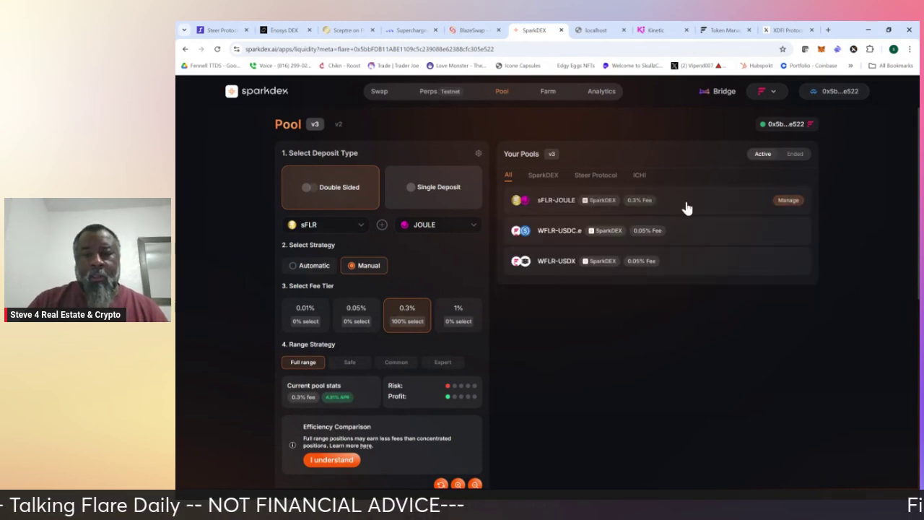
left_click(682, 204)
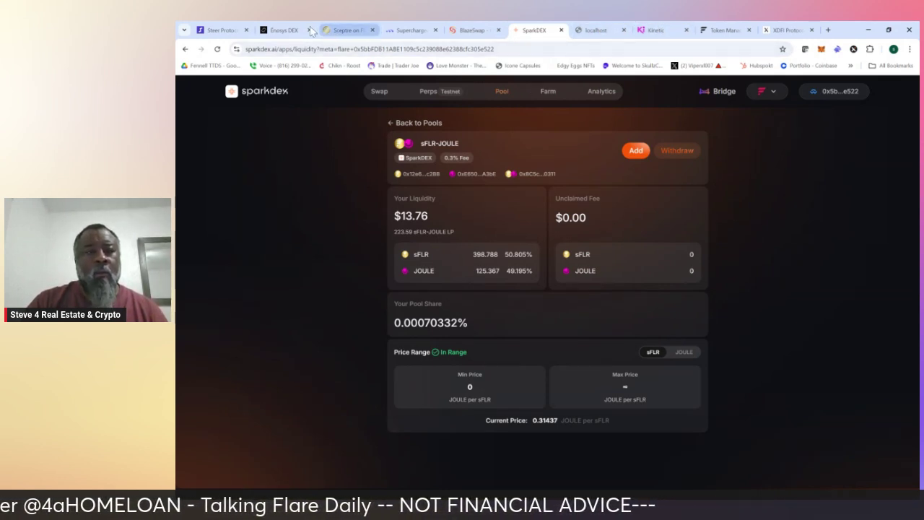
- Switch to Steer Protocol and examine the sFLR/JOULE vault's APR, live range, strategy and staking rewards
left_click(208, 30)
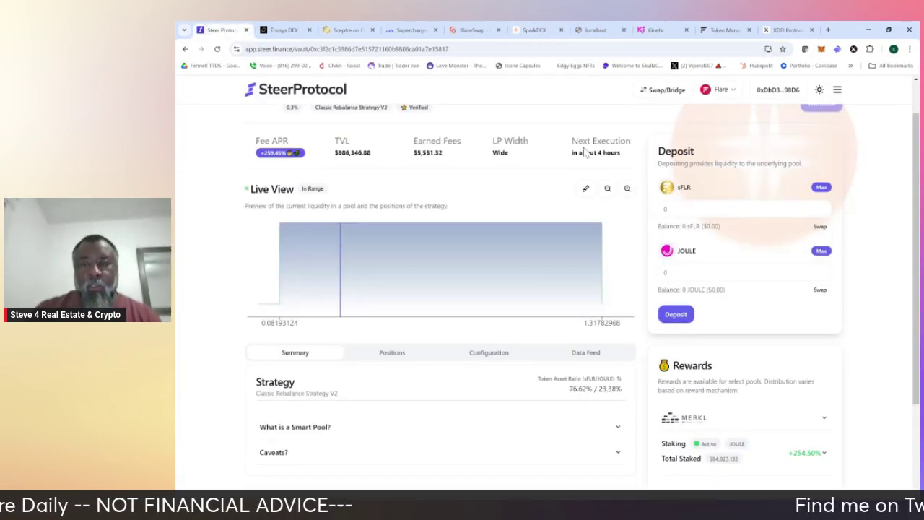
scroll(214, 201, "up", 1)
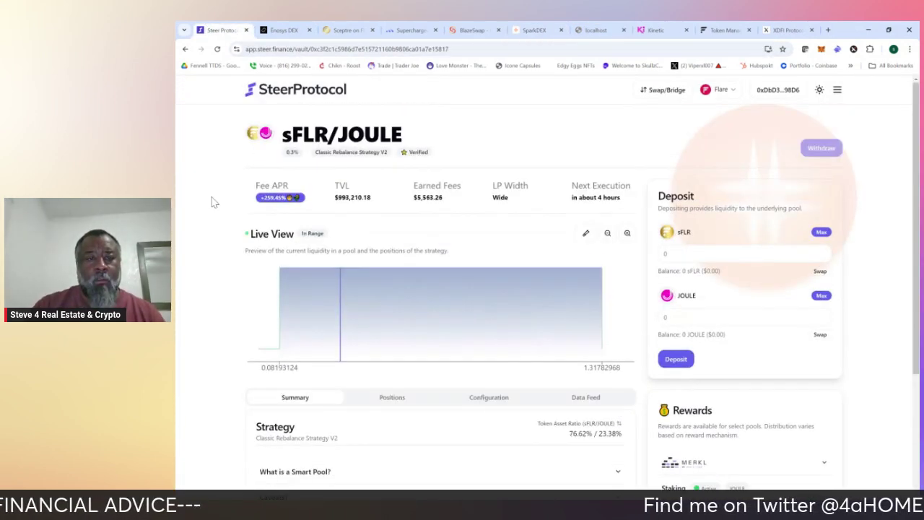
scroll(209, 231, "down", 3)
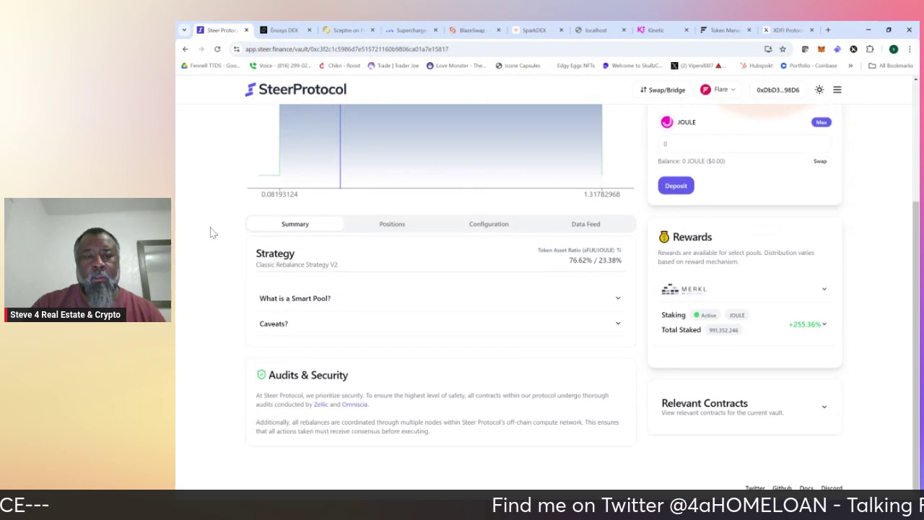
scroll(210, 231, "up", 3)
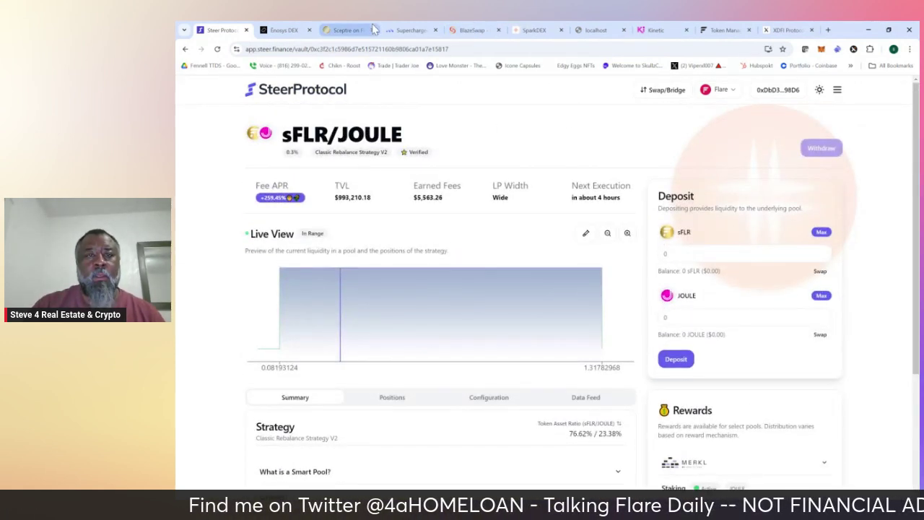
- Switch to the Flare portal and select SparkDEX as the emissions project to check for claimable funds
left_click(534, 30)
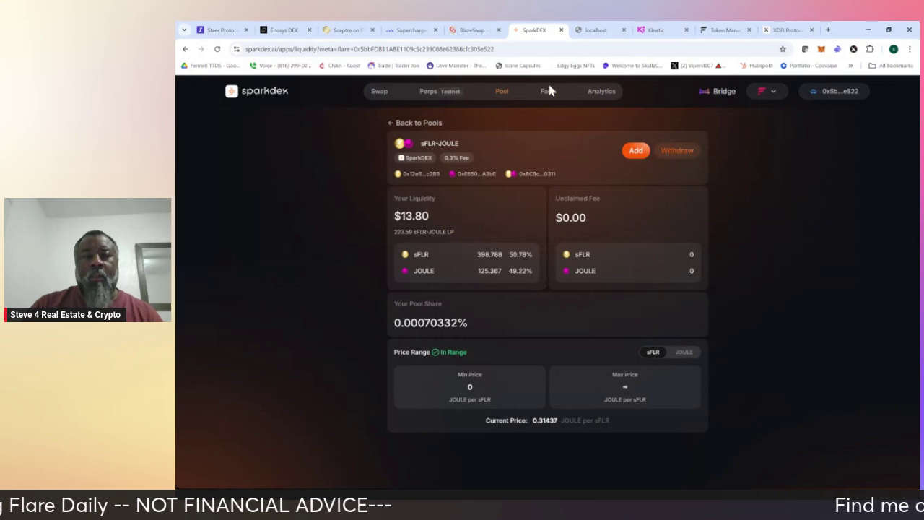
left_click(727, 35)
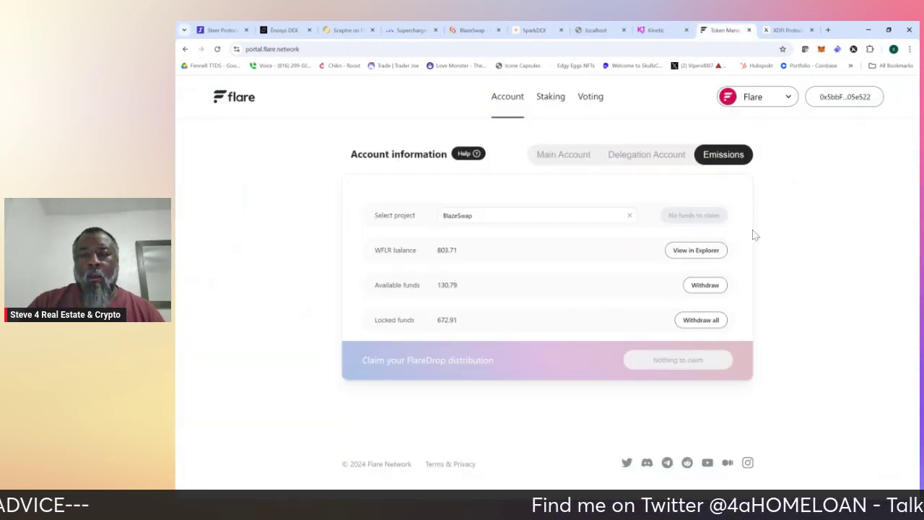
left_click(628, 215)
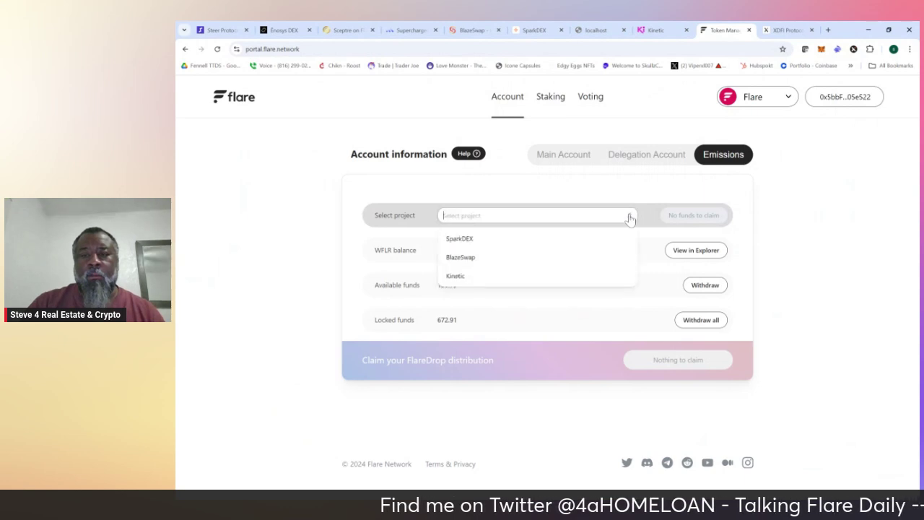
left_click(538, 242)
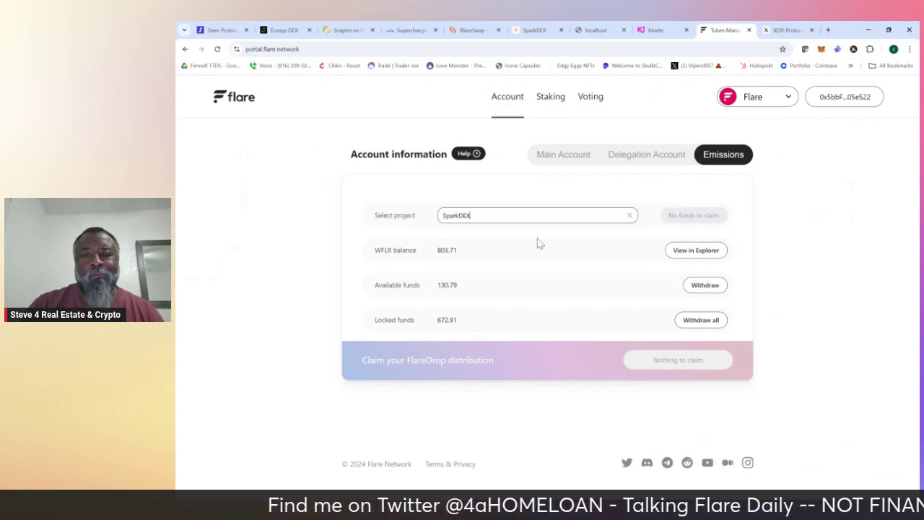
left_click(751, 220)
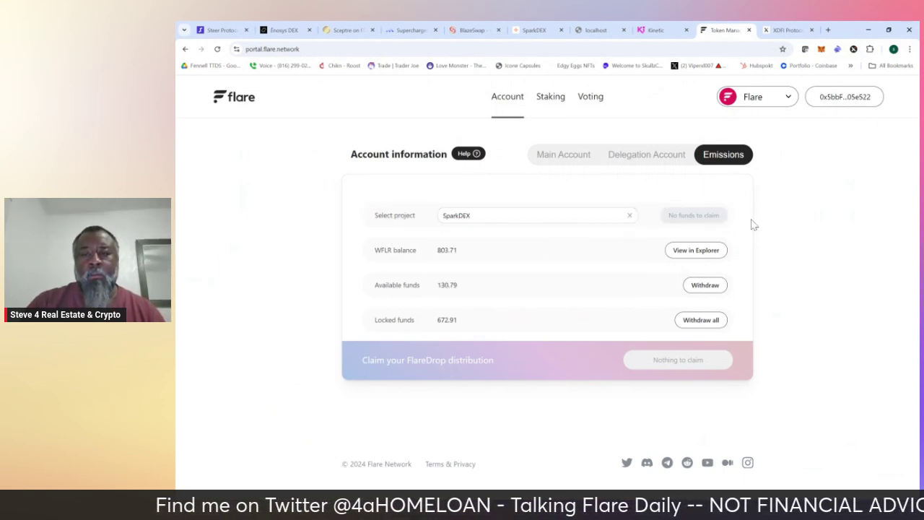
- Check BlazeSwap and Kinetic as emissions projects for claimable funds, clear the project selection and highlight the Available funds label
left_click(629, 215)
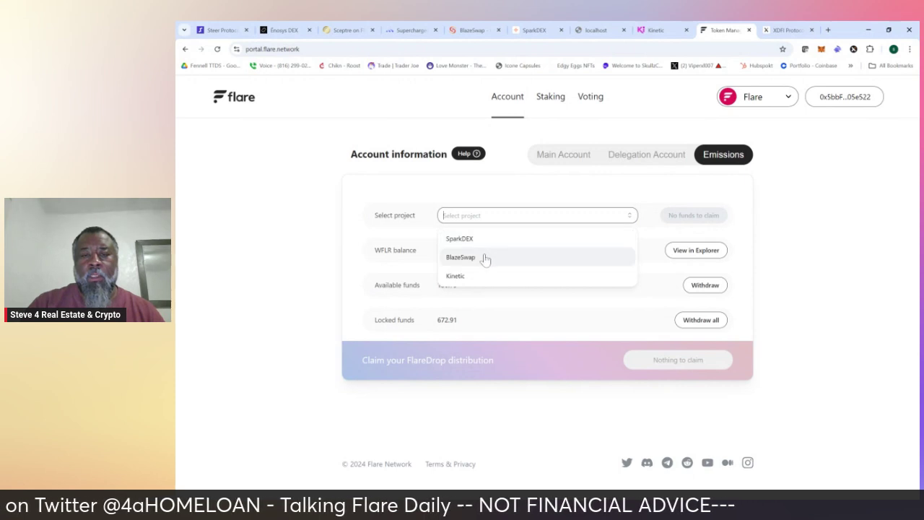
left_click(485, 258)
left_click(739, 228)
left_click(629, 215)
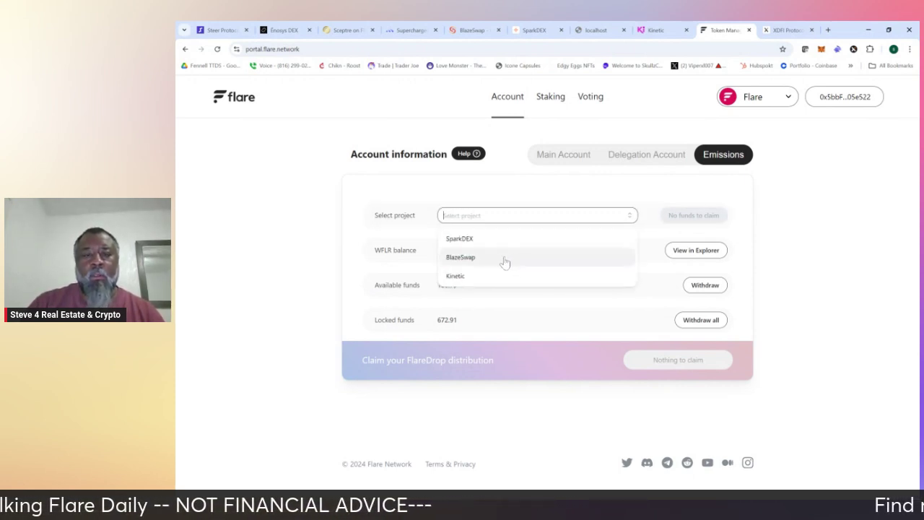
left_click(485, 276)
left_click(734, 239)
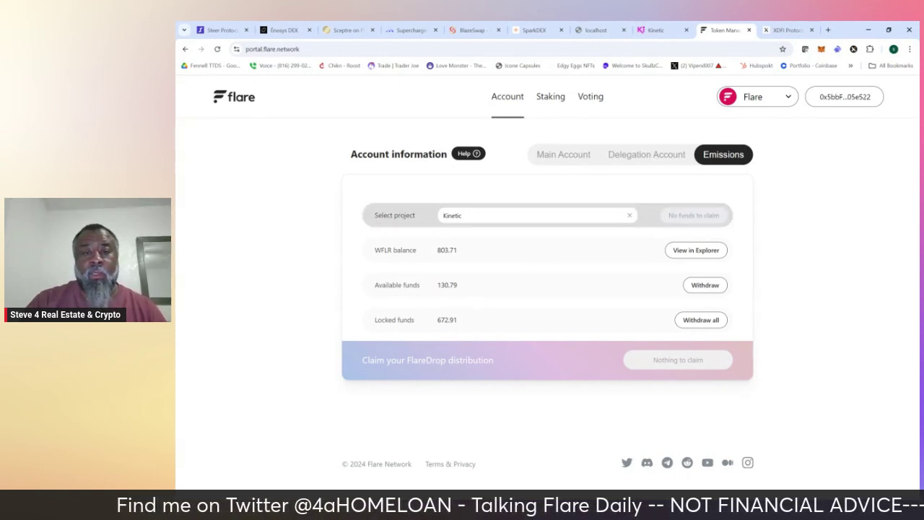
left_click(631, 220)
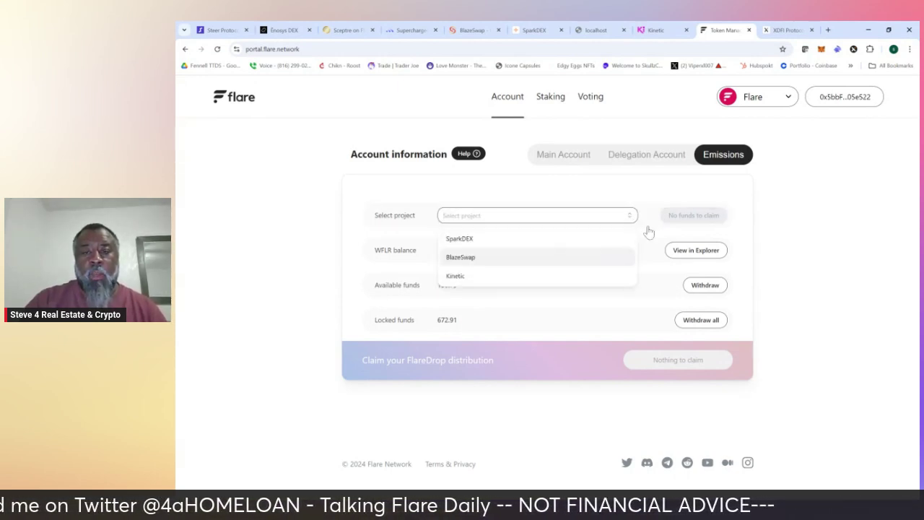
left_click(754, 211)
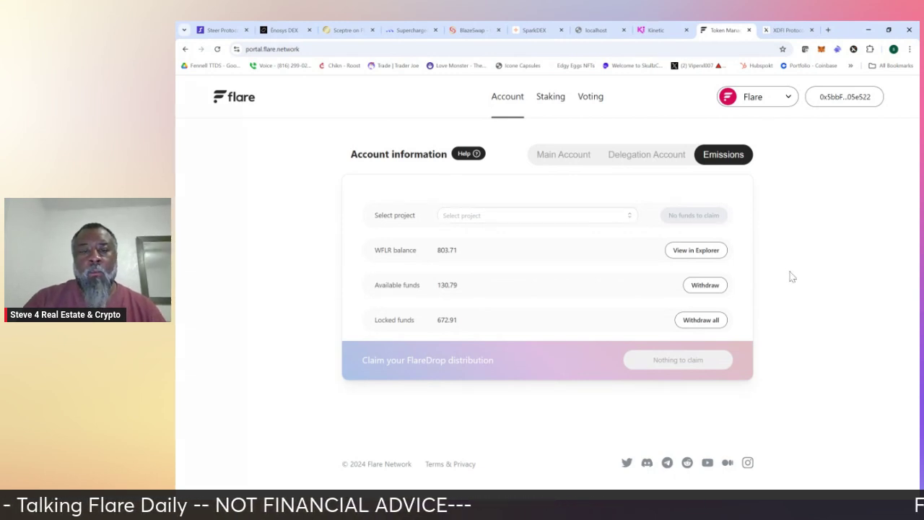
triple_click(401, 288)
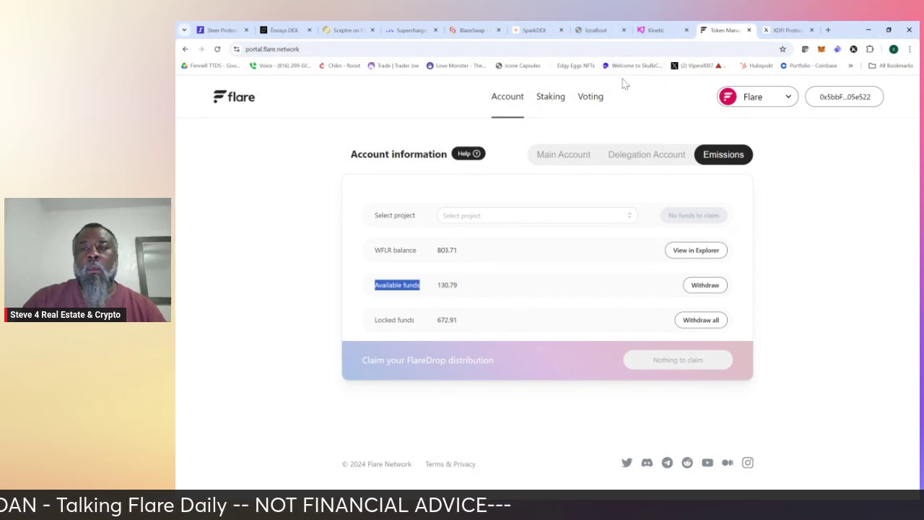
- Switch to SparkDEX and get a swap quote for half of the sFLR balance into JOULE
left_click(541, 31)
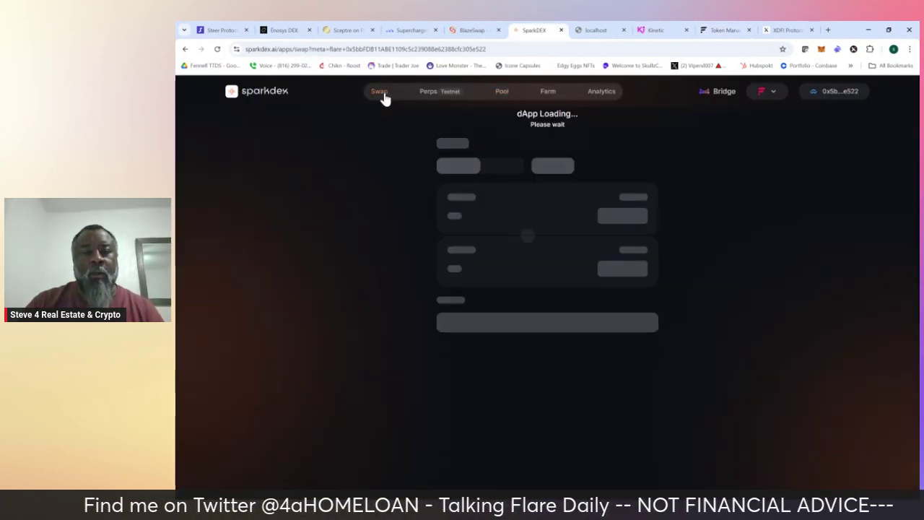
left_click(381, 94)
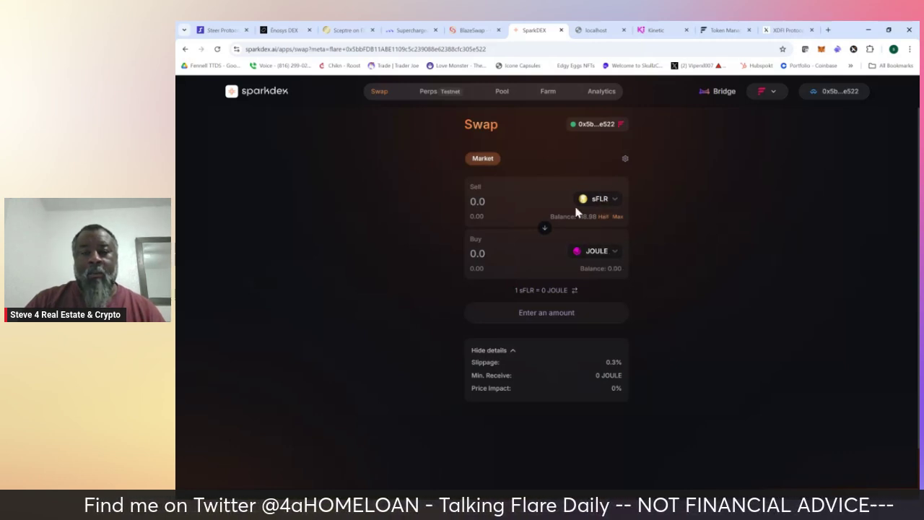
left_click(602, 217)
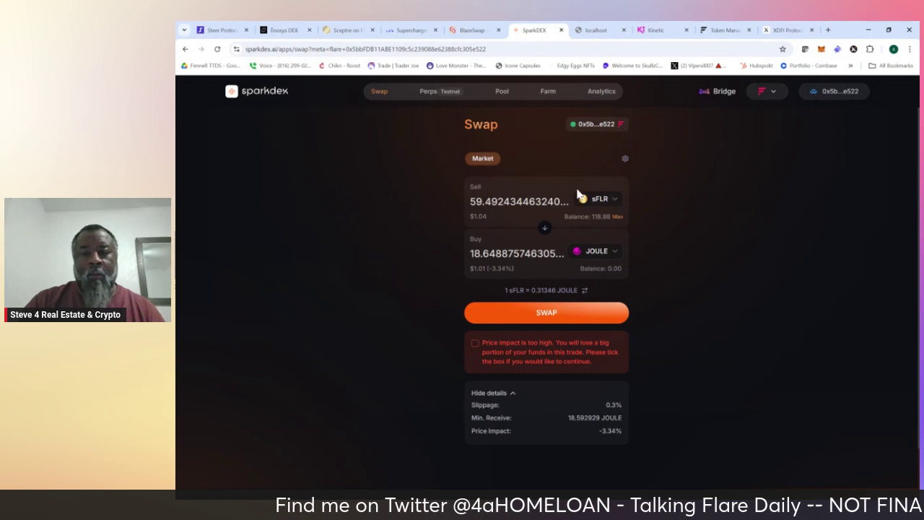
- Open the SparkDEX farm list and review the TVL, current APR and 7-day APR of all farms
left_click(498, 92)
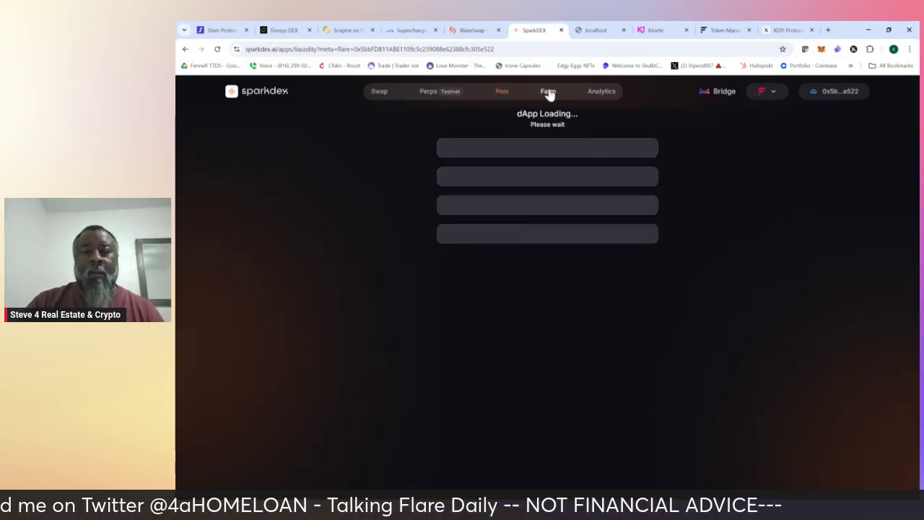
left_click(548, 92)
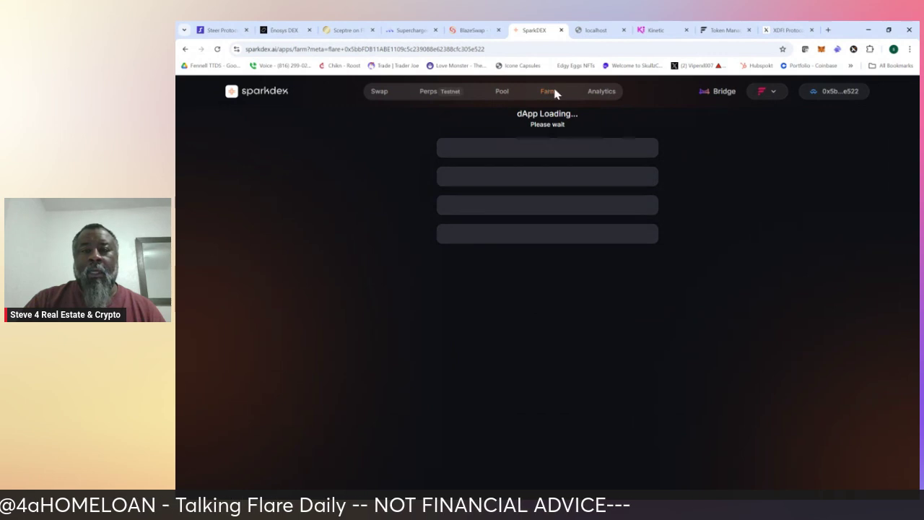
left_click(499, 92)
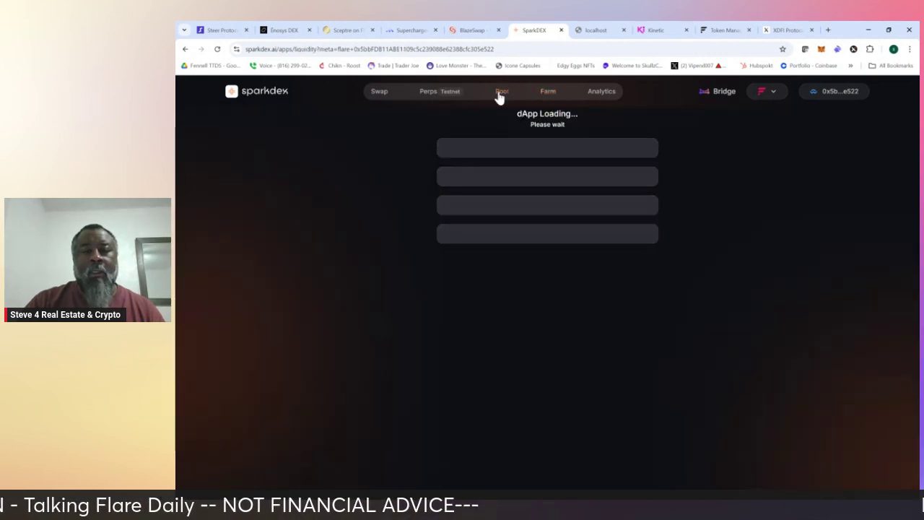
left_click(376, 94)
left_click(551, 93)
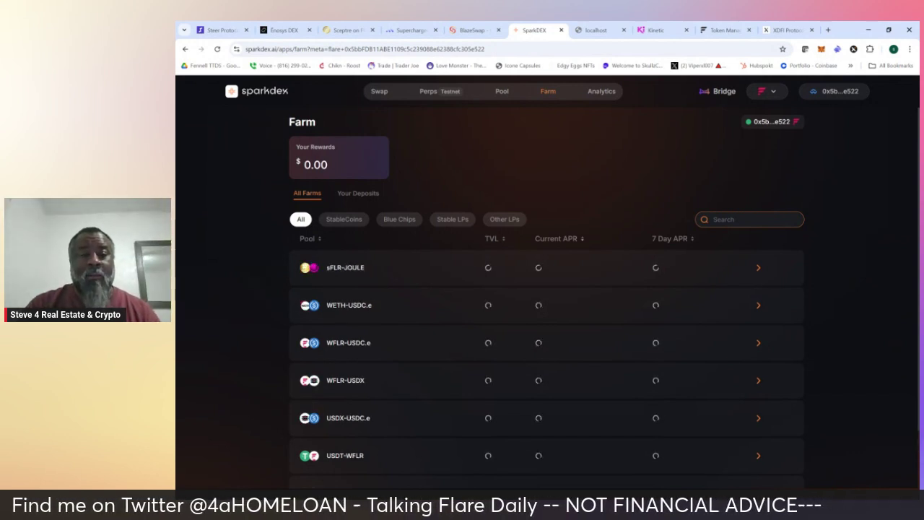
scroll(251, 289, "down", 1)
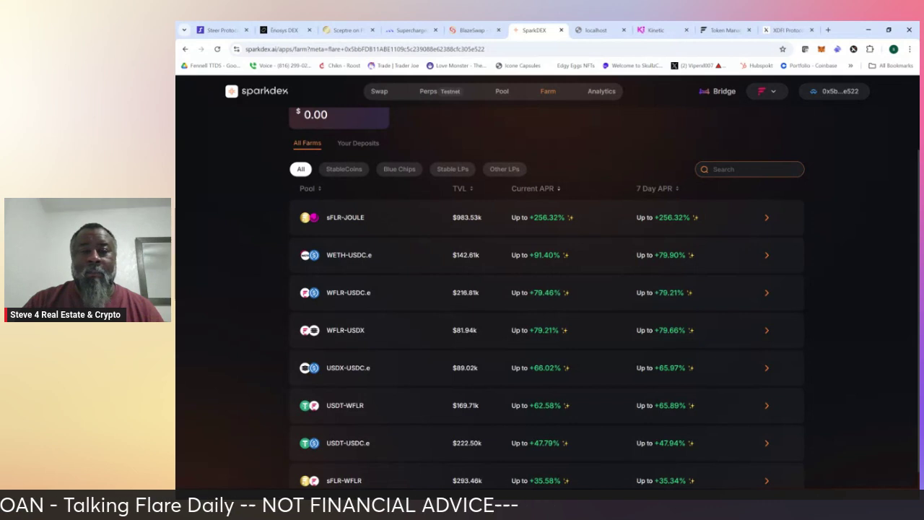
scroll(367, 166, "up", 1)
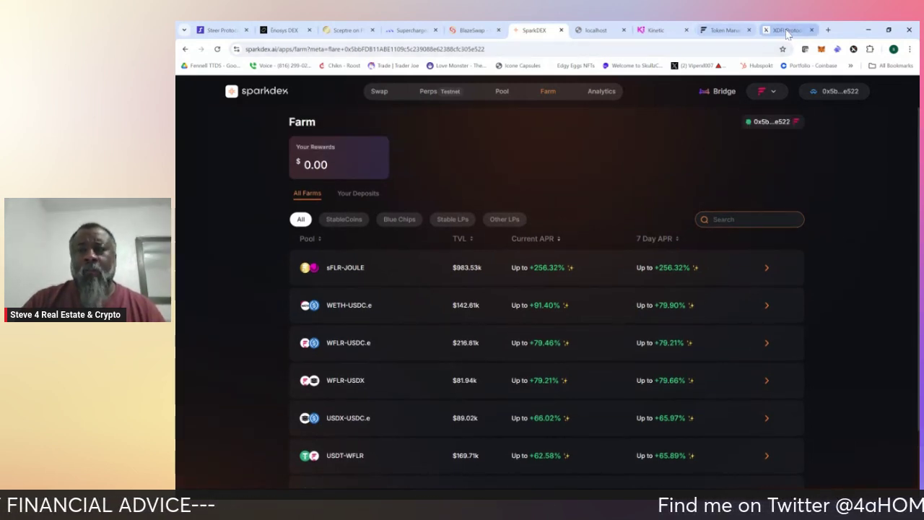
- Open the Focus site (focusflr.app) in a new tab and read its token and Focus Pass sections
left_click(829, 30)
type("focu")
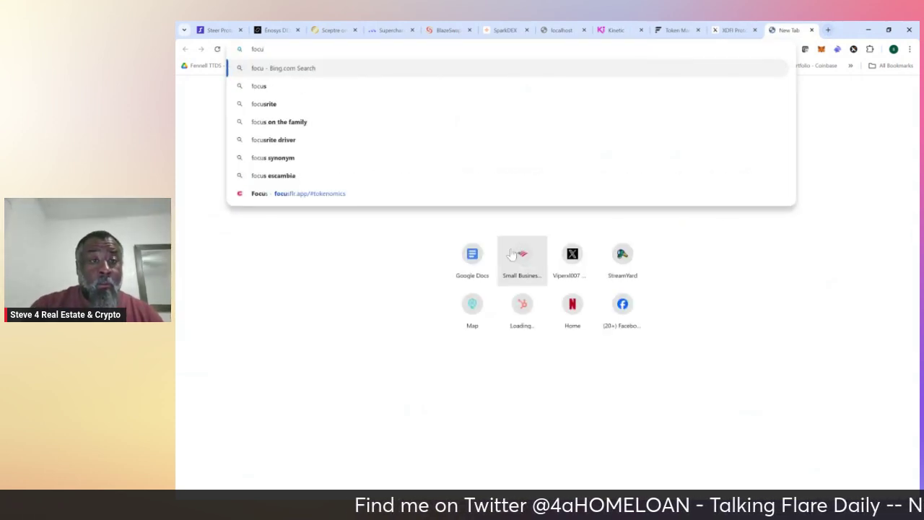
left_click(390, 202)
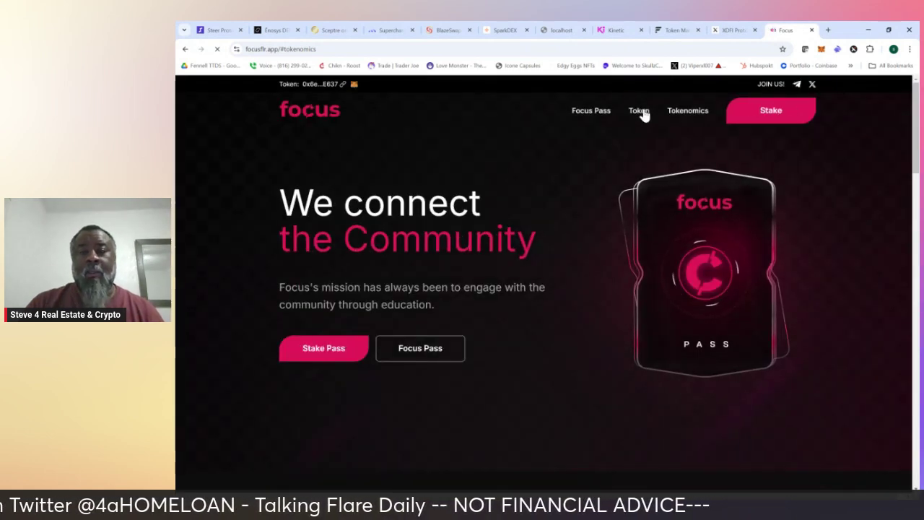
left_click(640, 114)
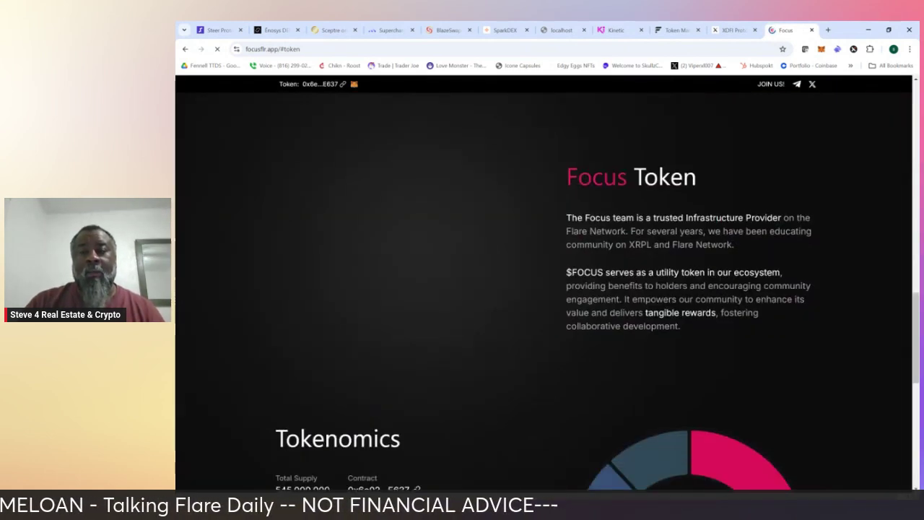
scroll(544, 289, "up", 5)
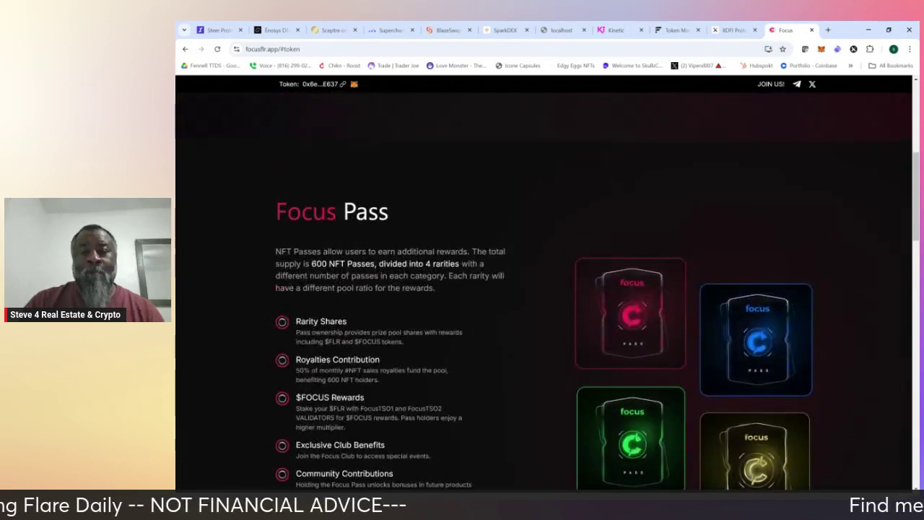
scroll(544, 289, "down", 3)
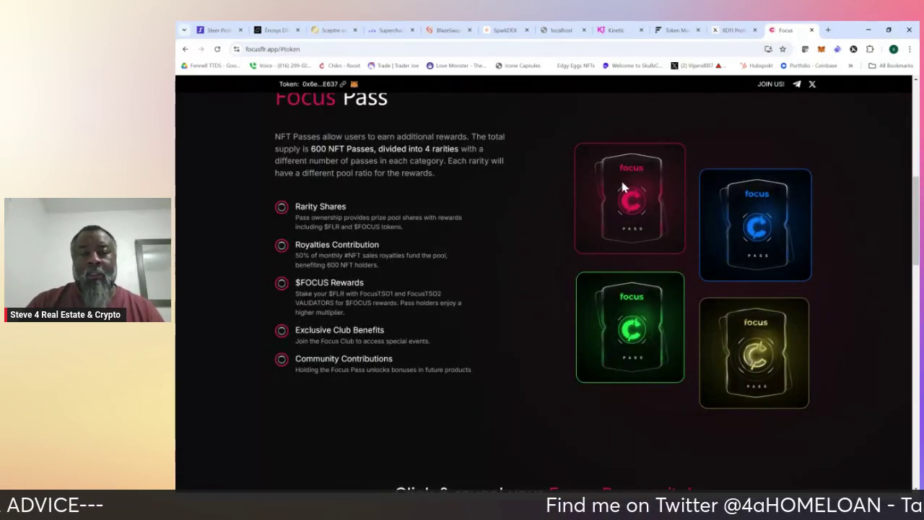
scroll(614, 276, "up", 6)
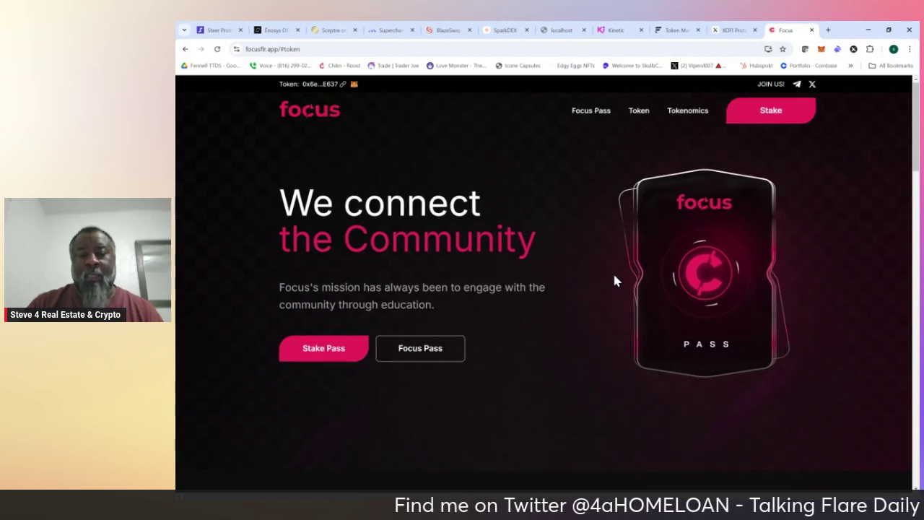
left_click(829, 32)
type("xhaven")
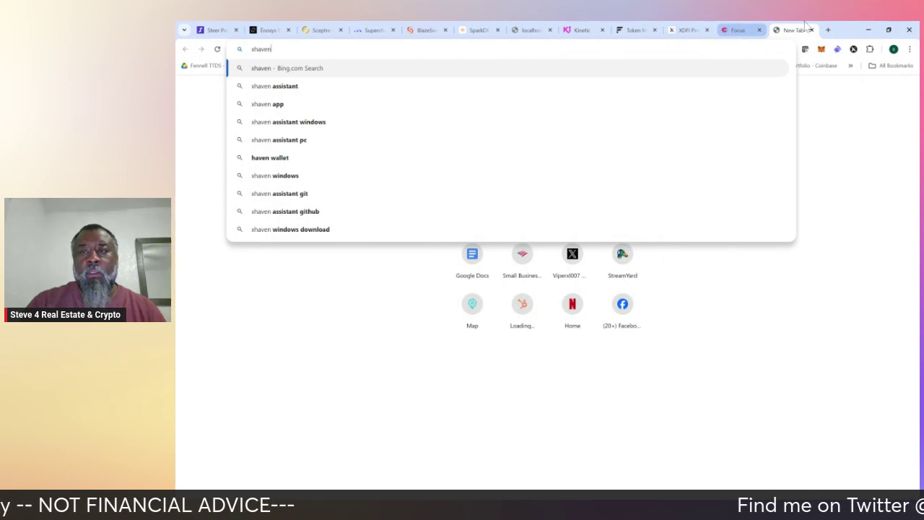
left_click(812, 30)
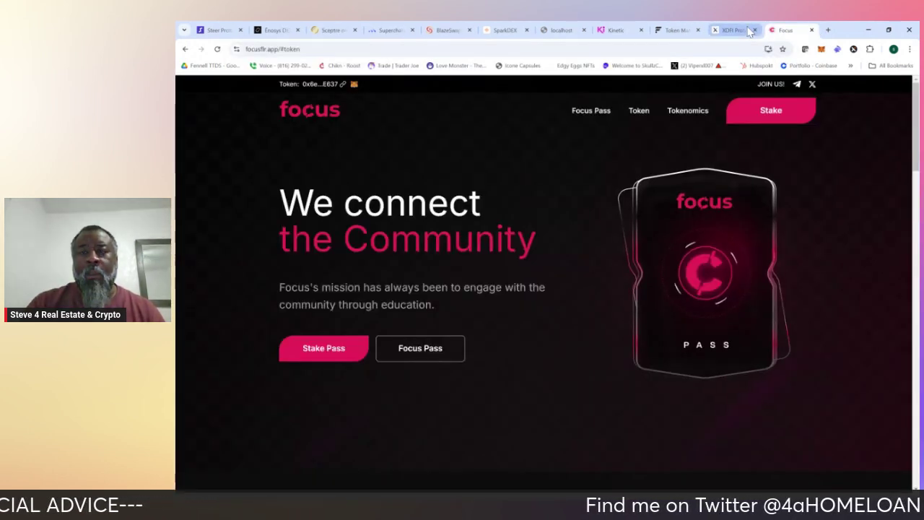
- Examine the Focus Pass benefits, the pass rarities and the rarity reveal section
left_click(600, 114)
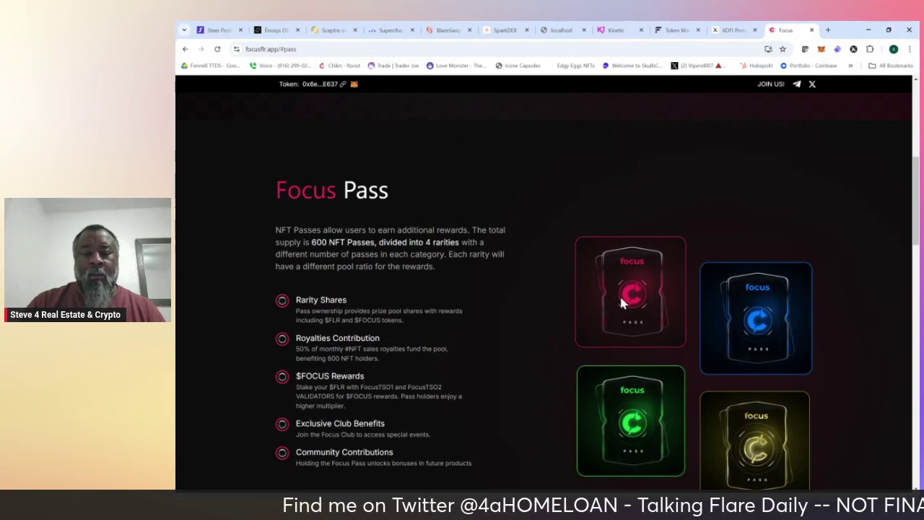
scroll(622, 304, "down", 2)
scroll(300, 184, "up", 1)
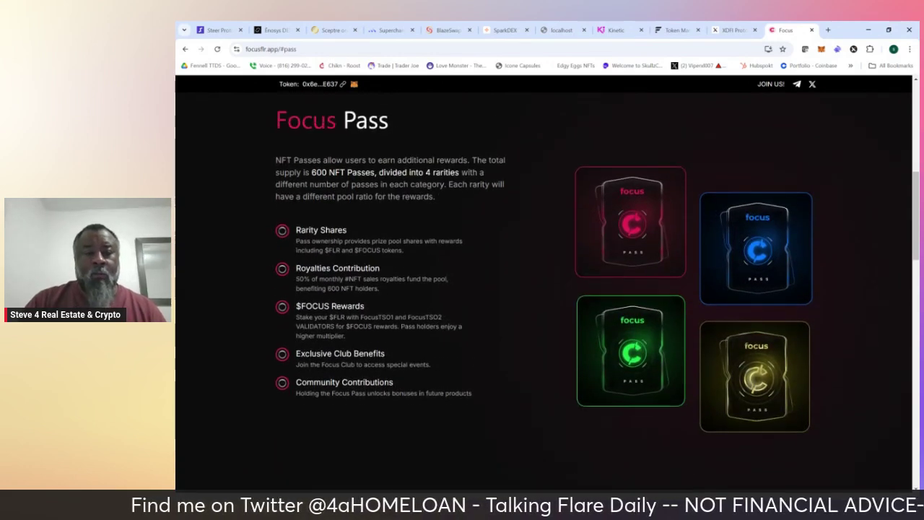
scroll(300, 184, "down", 2)
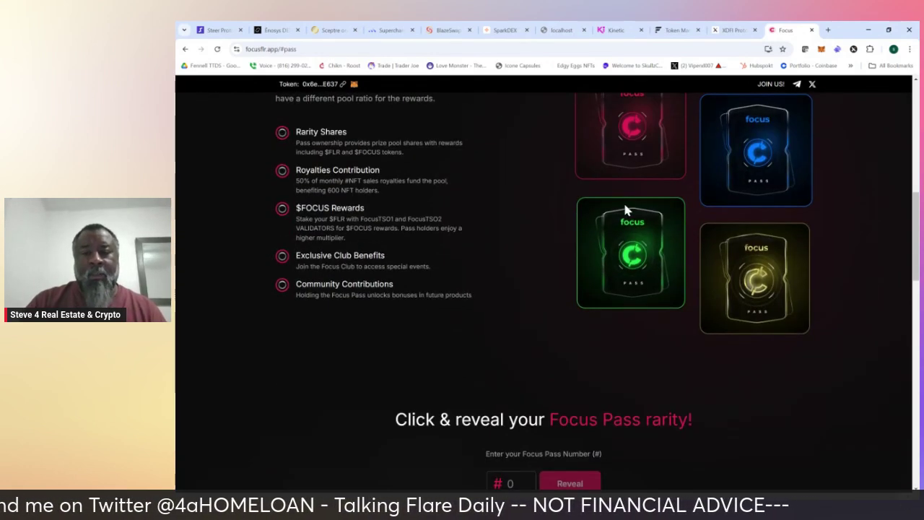
scroll(618, 202, "down", 2)
scroll(625, 211, "up", 10)
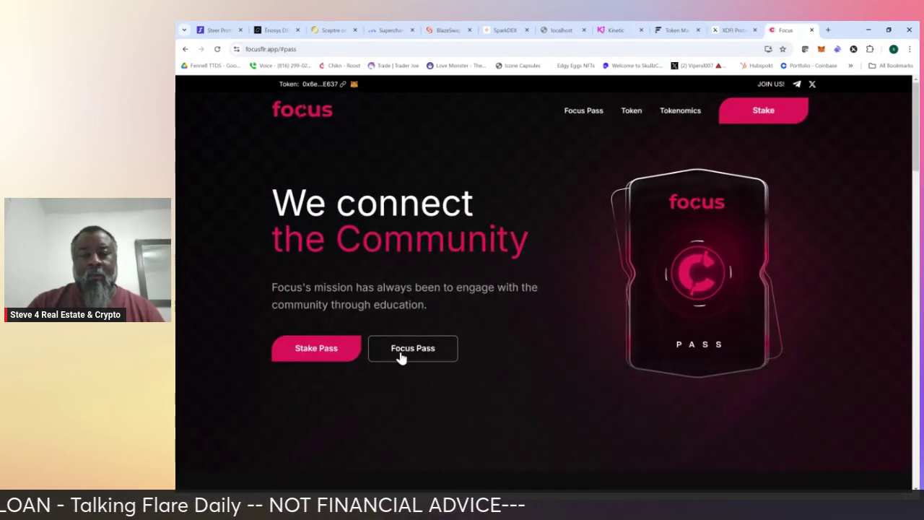
- Open the Focus Pass staking page and examine the monthly rewards terms, the countdown and the listed resources
left_click(329, 347)
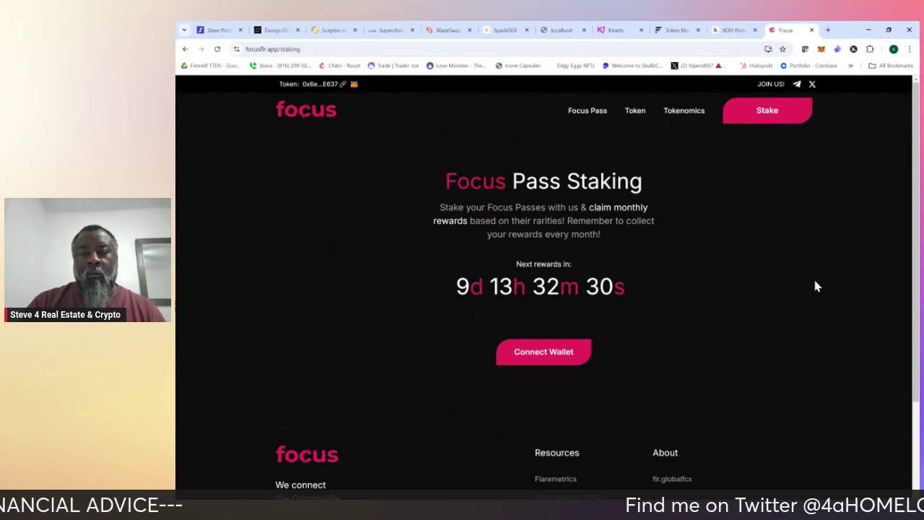
scroll(826, 319, "down", 1)
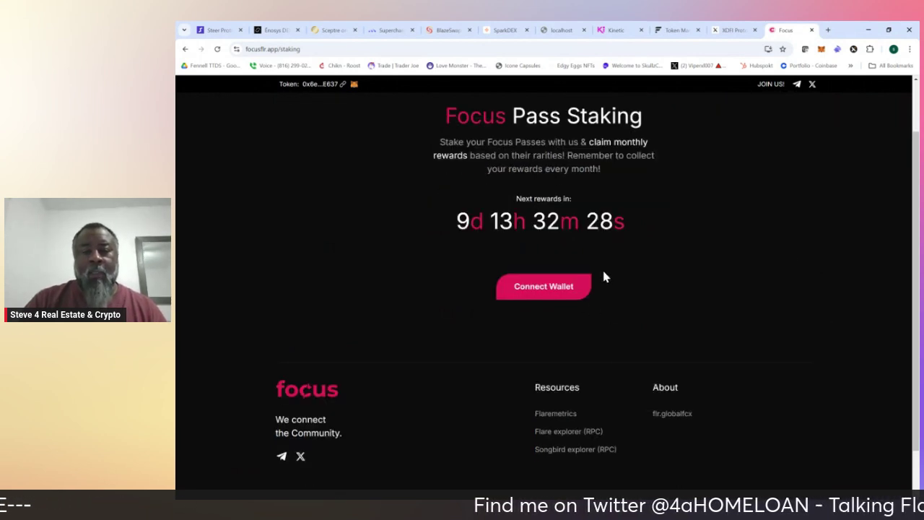
scroll(605, 277, "up", 1)
scroll(758, 291, "down", 2)
scroll(758, 291, "up", 2)
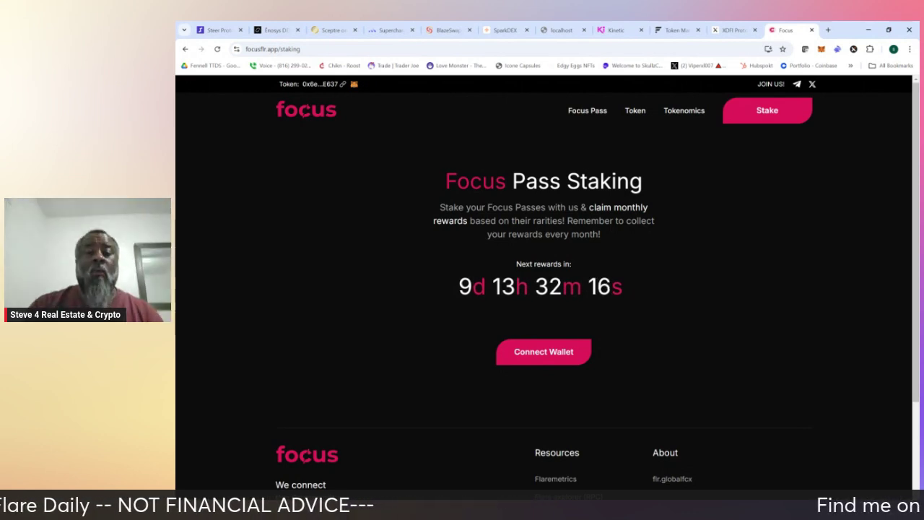
scroll(362, 237, "down", 2)
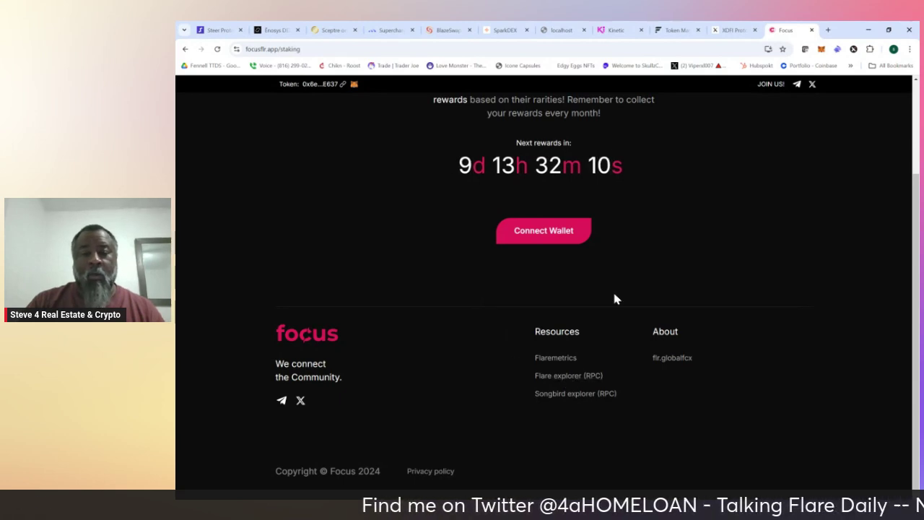
scroll(734, 306, "up", 2)
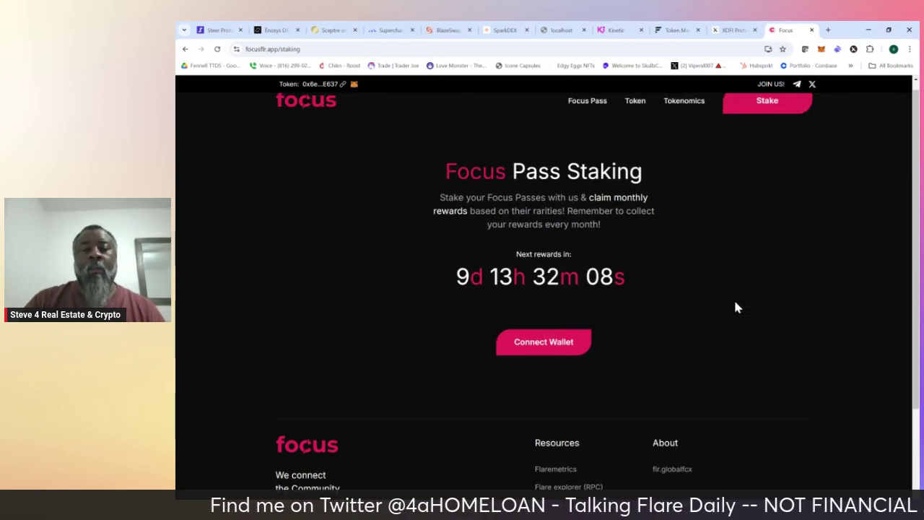
scroll(734, 307, "up", 1)
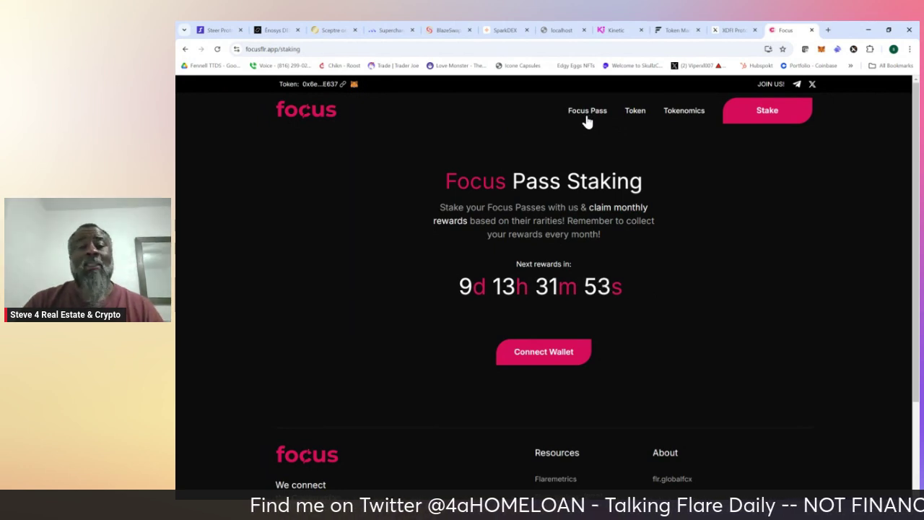
- Switch to FlareMetrics and open the list of Flare validators
left_click(390, 29)
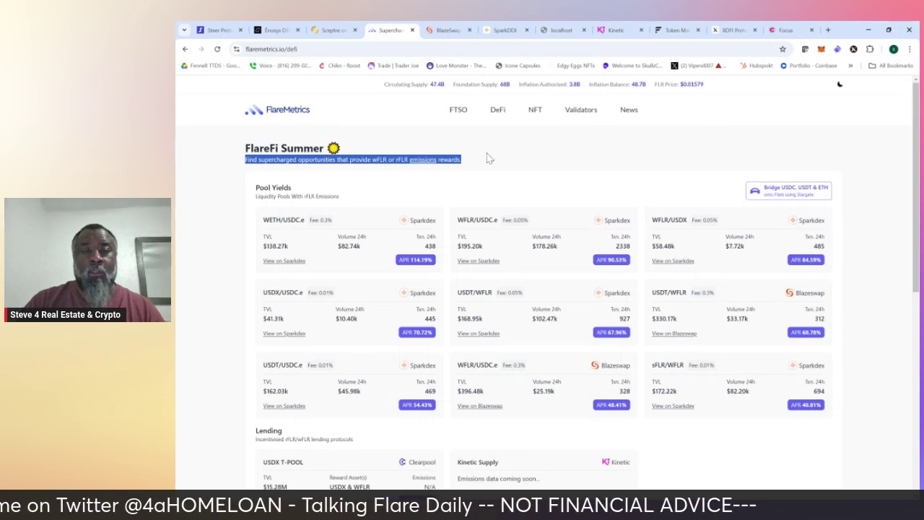
left_click(582, 113)
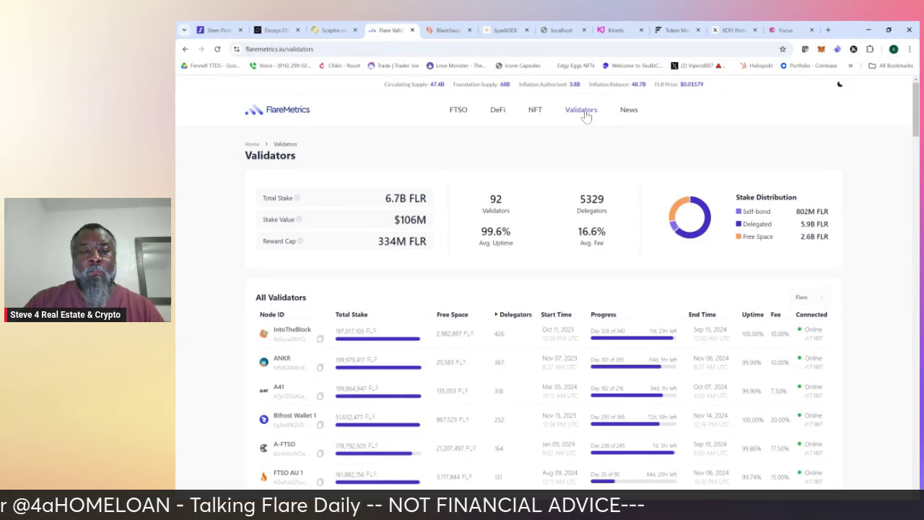
- Examine the full list of Flare validators, including the FocusTSO 1 and FocusTSO 2 entries
scroll(222, 373, "down", 10)
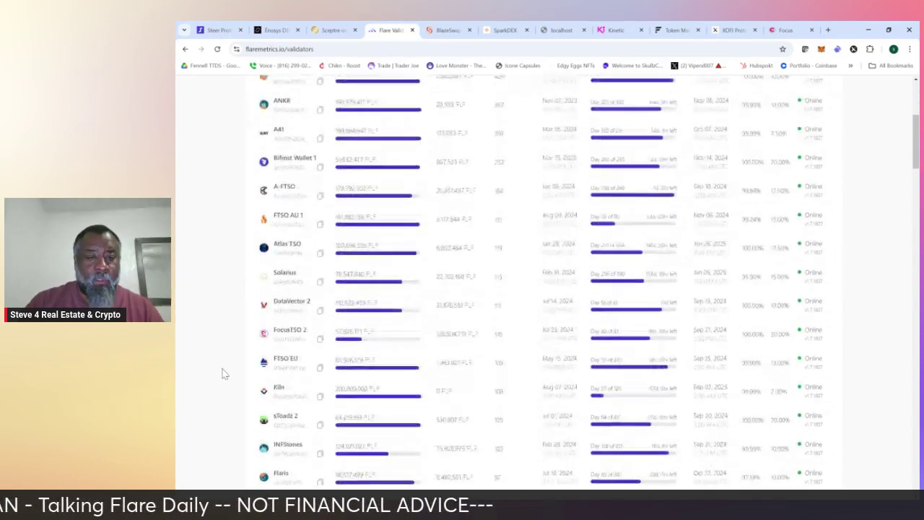
scroll(260, 255, "down", 5)
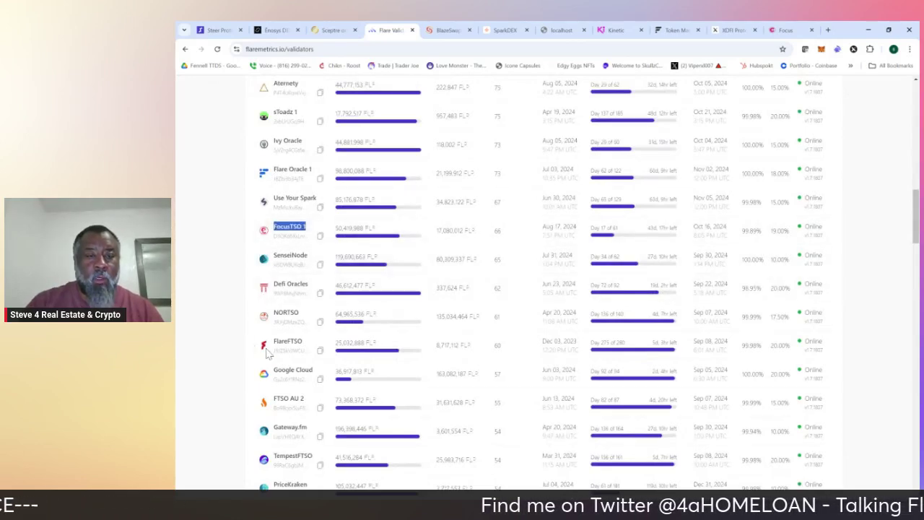
scroll(257, 355, "down", 9)
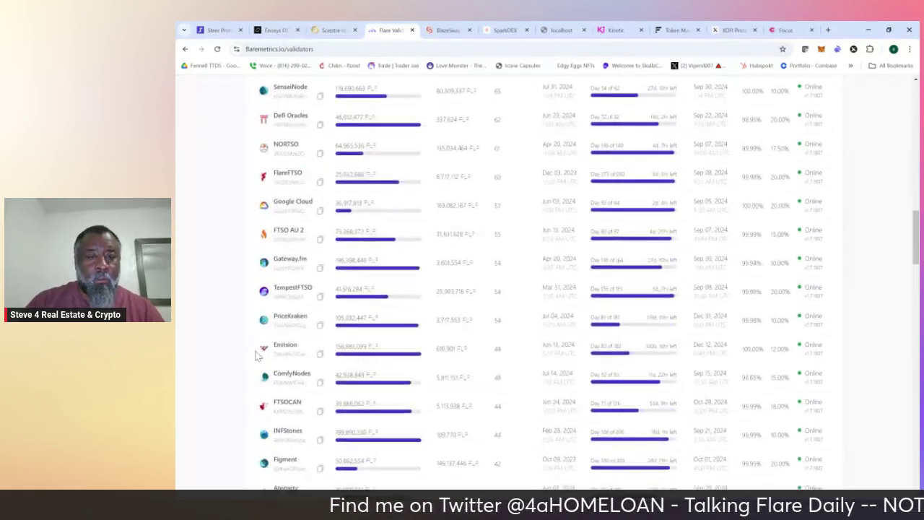
scroll(549, 281, "down", 10)
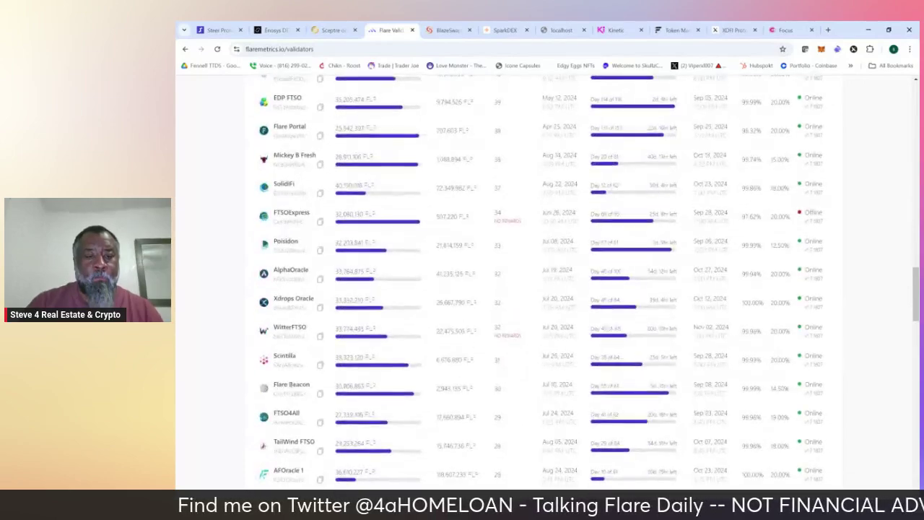
scroll(548, 281, "down", 10)
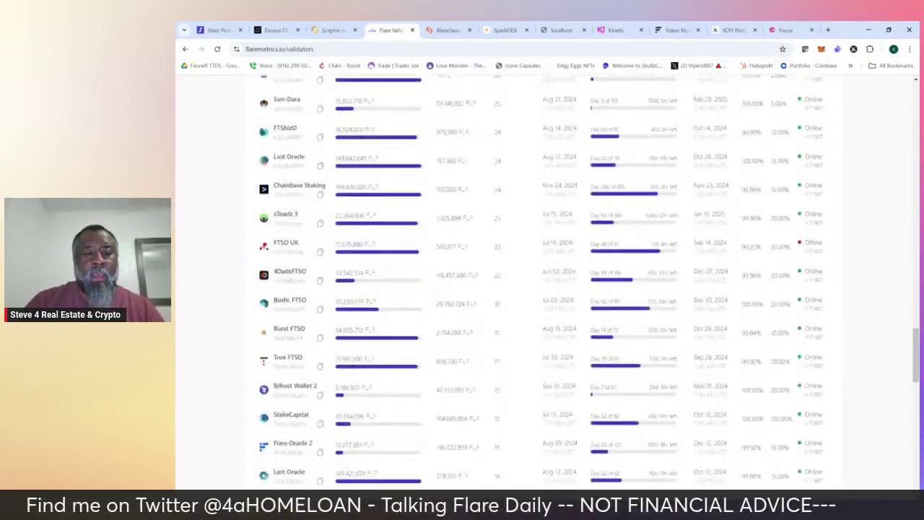
scroll(548, 281, "down", 5)
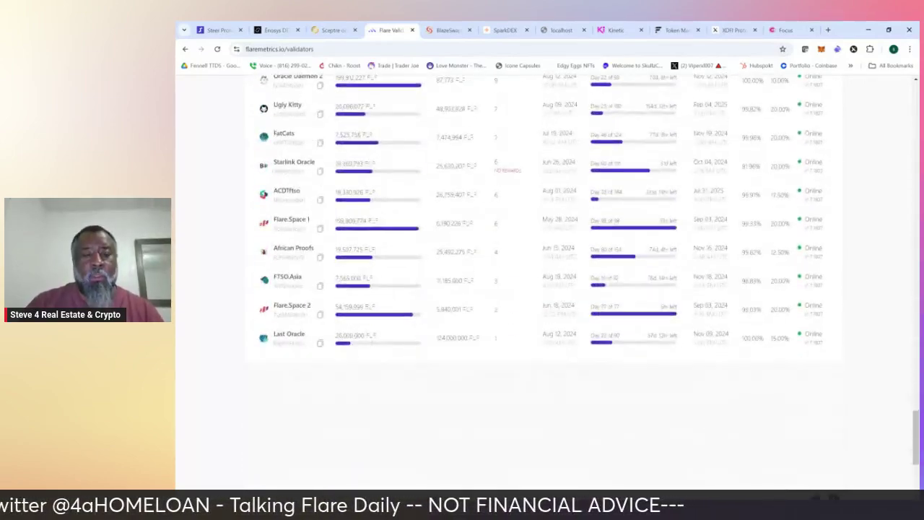
scroll(549, 282, "up", 5)
scroll(549, 281, "up", 15)
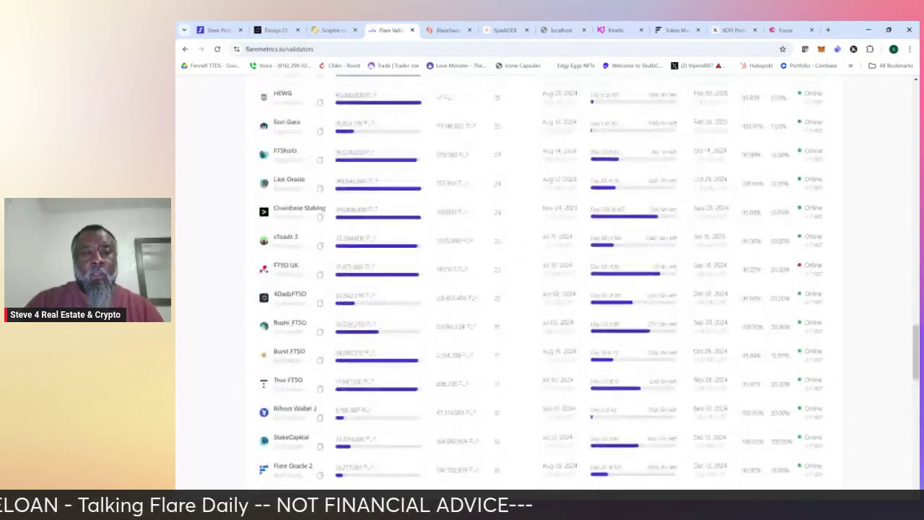
scroll(549, 282, "up", 5)
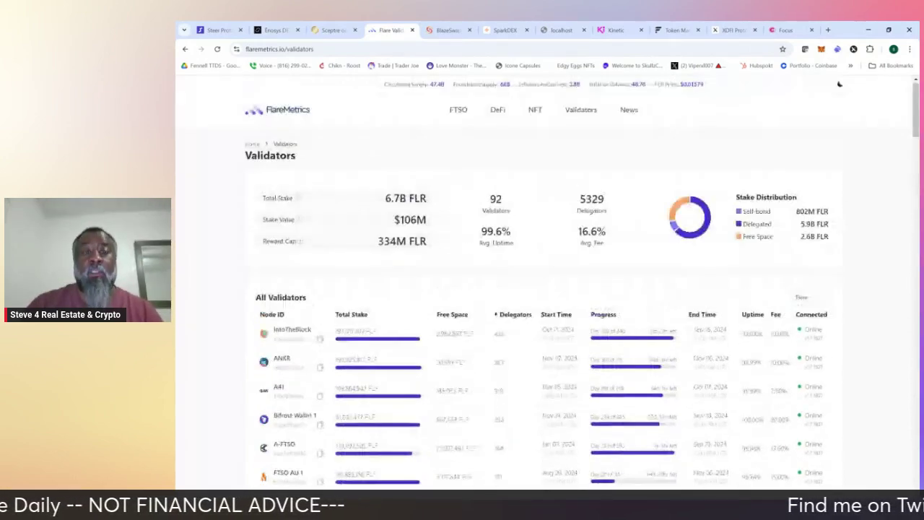
- Return to the Focus site and read its Focus Token description, Tokenomics breakdown and Focus Pass benefits
left_click(793, 30)
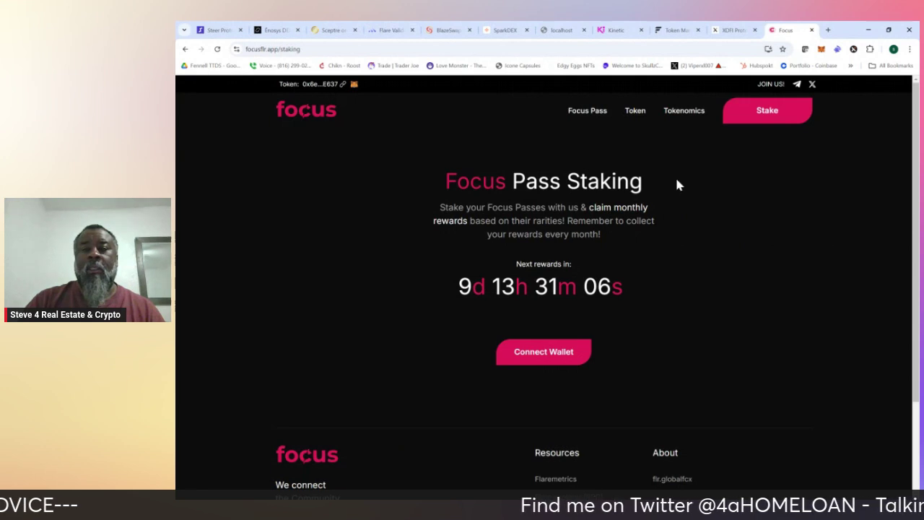
left_click(636, 111)
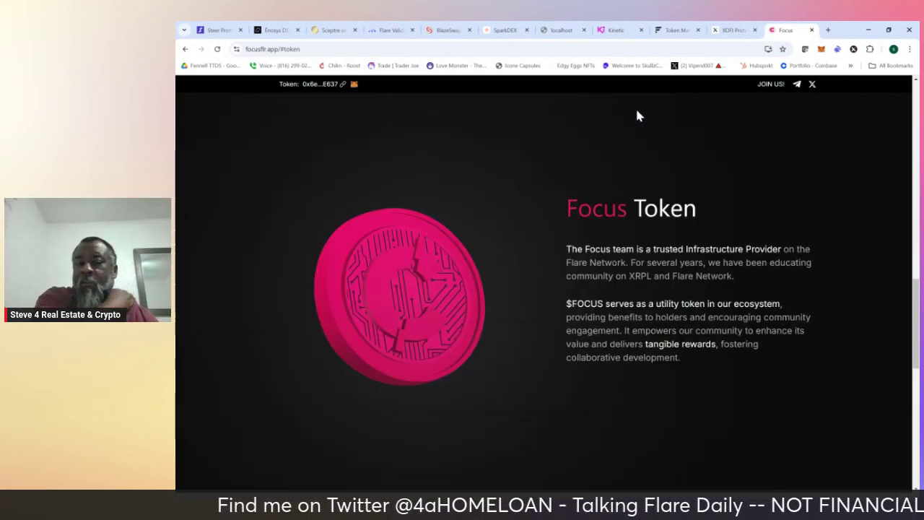
scroll(799, 308, "down", 3)
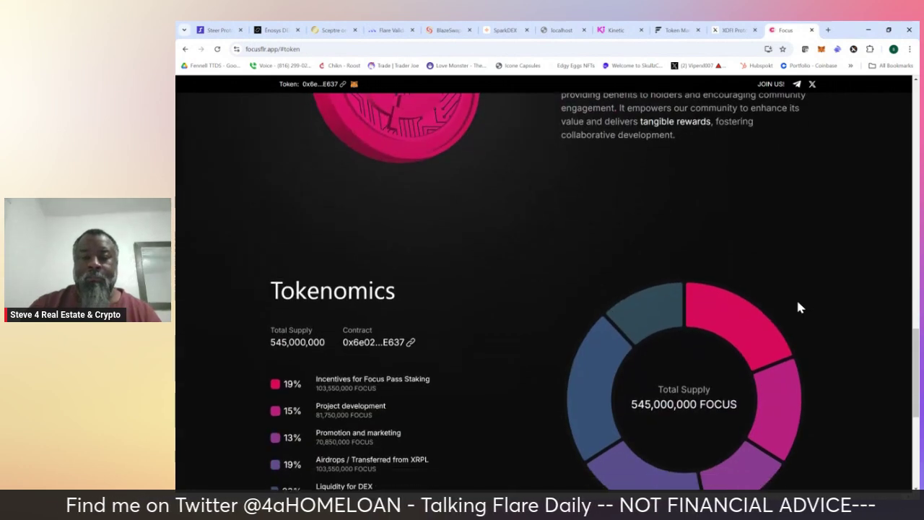
scroll(799, 307, "down", 3)
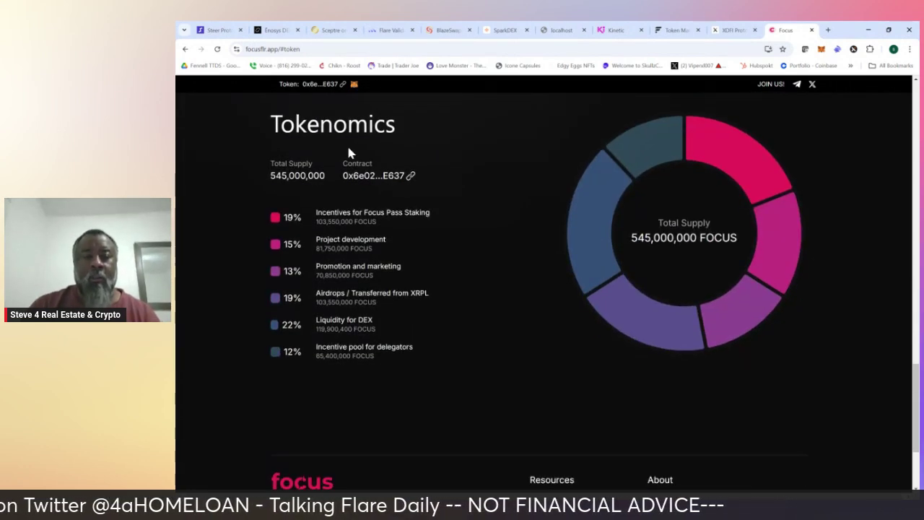
scroll(404, 312, "down", 2)
scroll(404, 312, "up", 2)
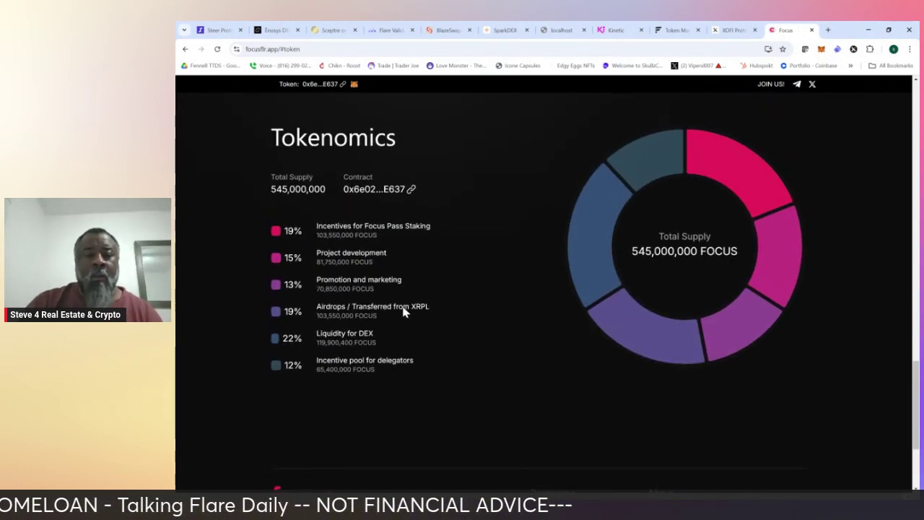
scroll(469, 287, "up", 10)
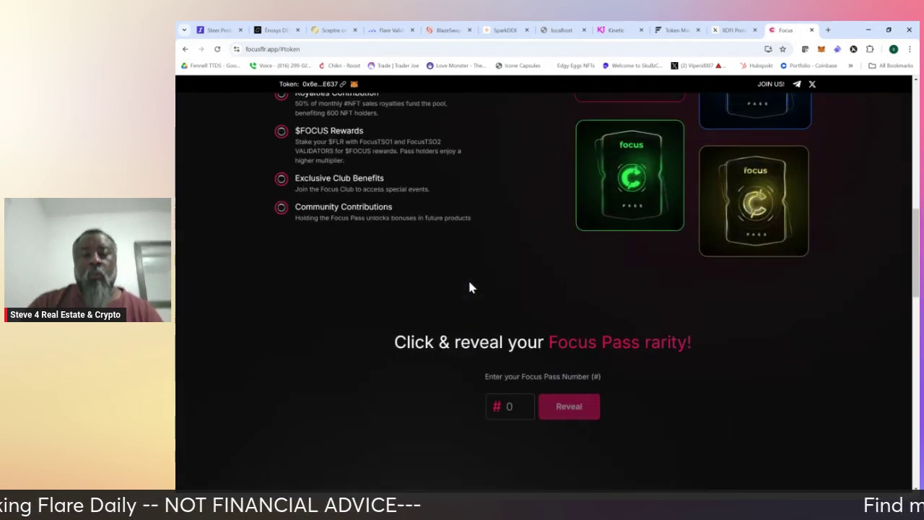
scroll(467, 278, "up", 5)
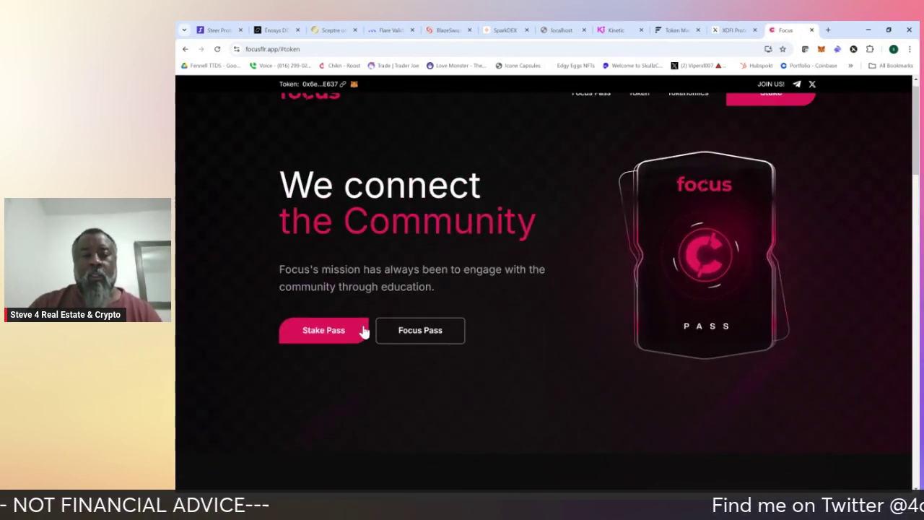
- Open the Focus Pass staking page and review the monthly rewards terms, the countdown and the listed resources
left_click(332, 337)
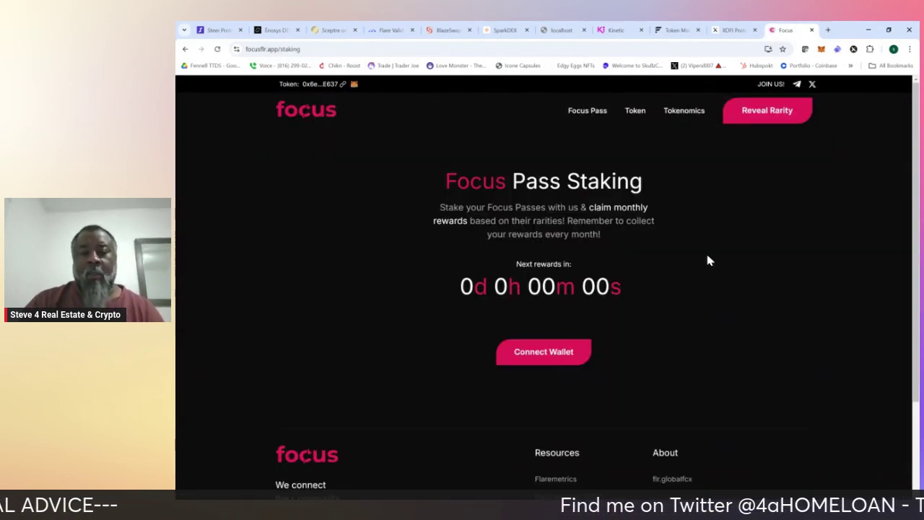
scroll(851, 292, "down", 3)
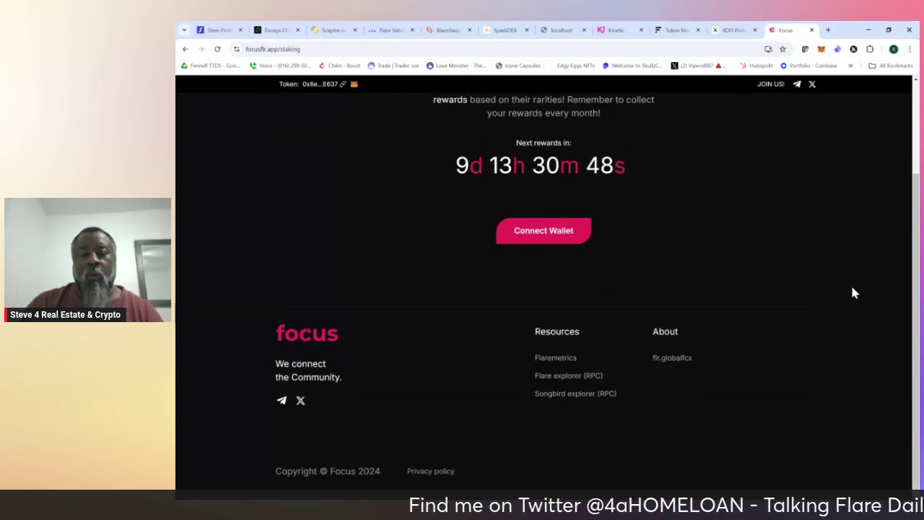
scroll(852, 292, "up", 3)
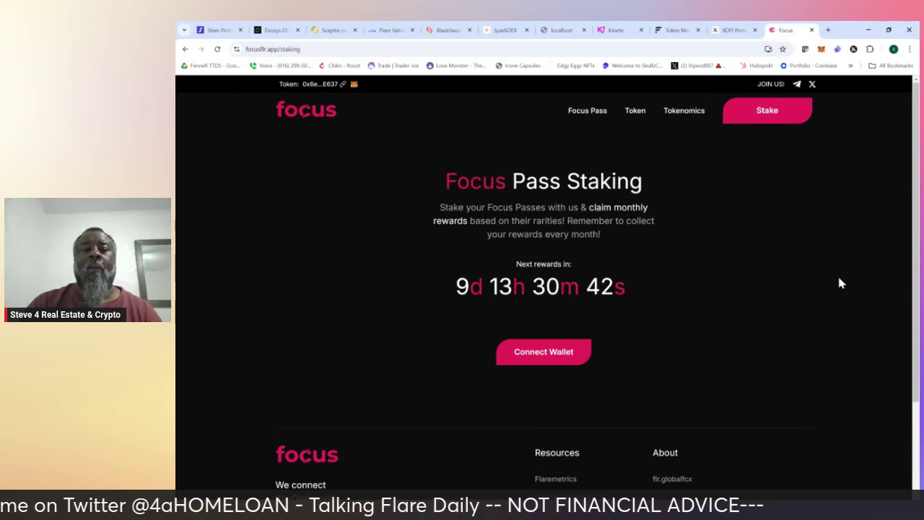
scroll(792, 235, "down", 3)
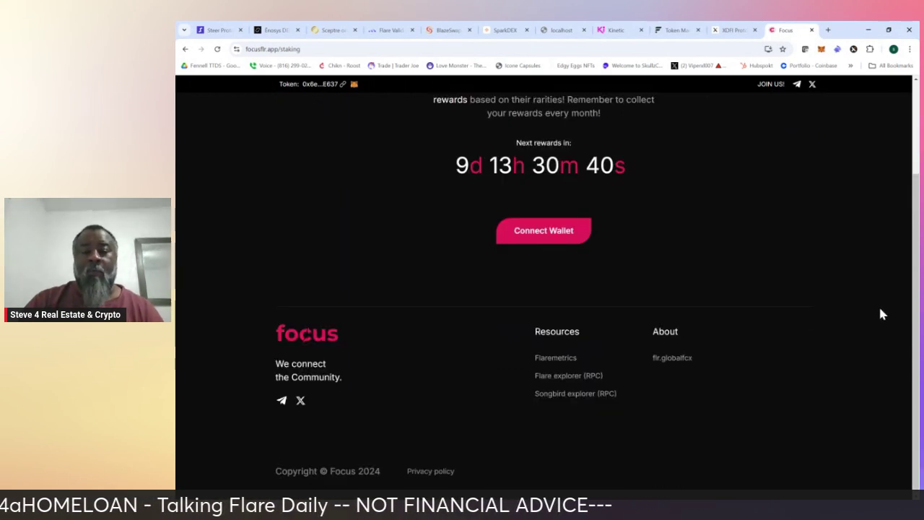
scroll(880, 314, "up", 1)
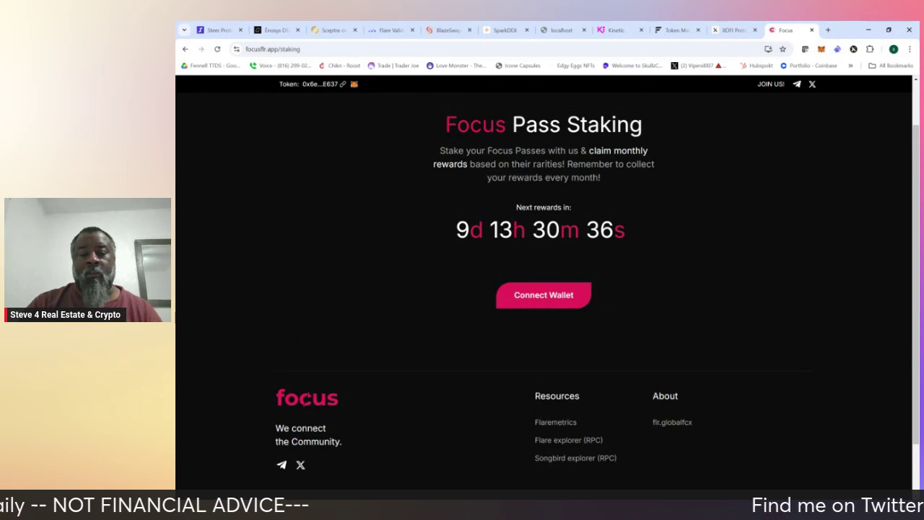
scroll(544, 289, "up", 1)
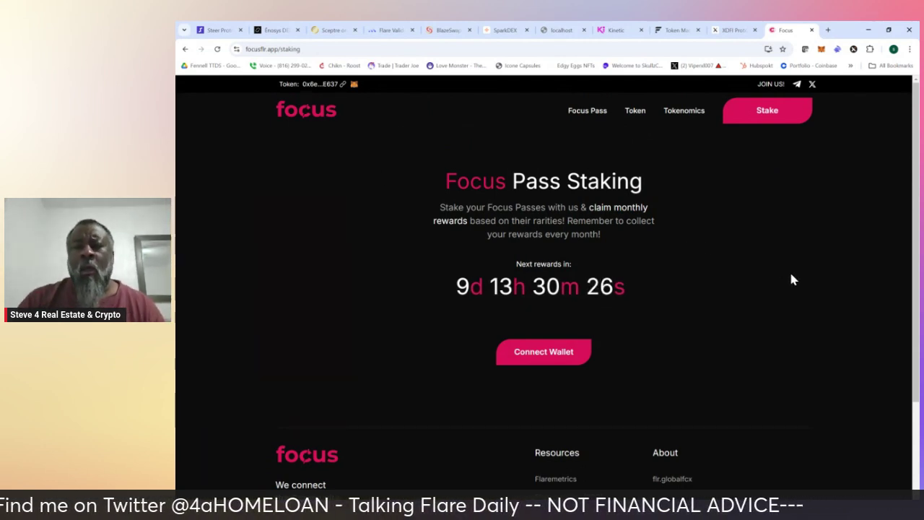
scroll(792, 276, "down", 1)
scroll(790, 276, "up", 1)
scroll(732, 275, "down", 1)
scroll(732, 274, "up", 1)
scroll(732, 275, "down", 1)
scroll(732, 274, "up", 1)
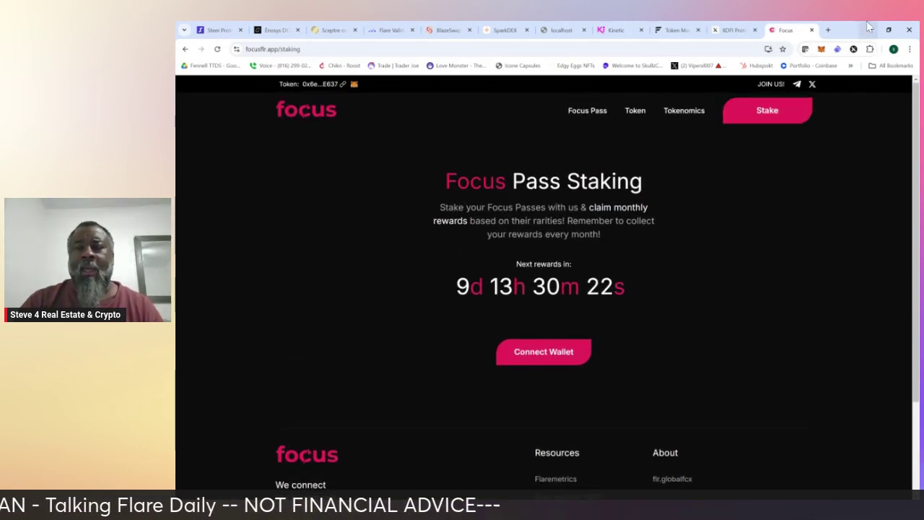
- Open X in a new tab, search for "xhaven" and open the xHaven (Formerly Sparkles) profile
left_click(828, 29)
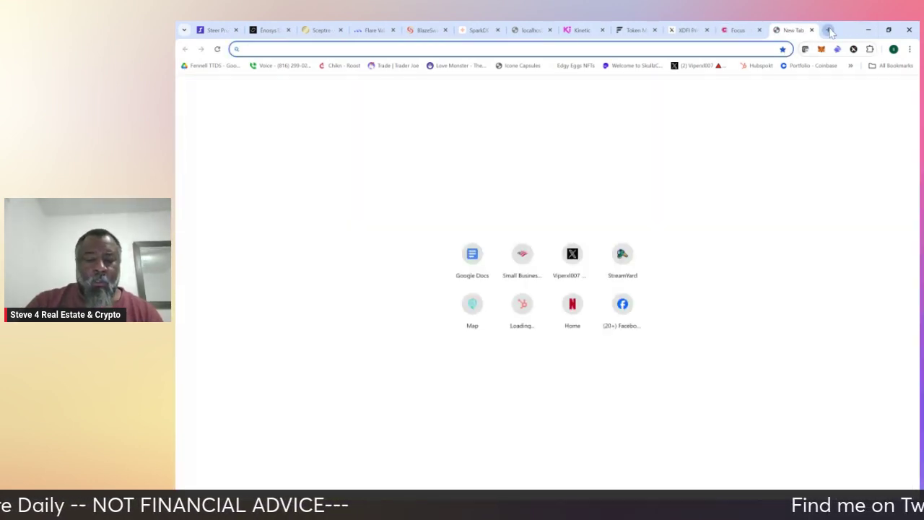
left_click(569, 270)
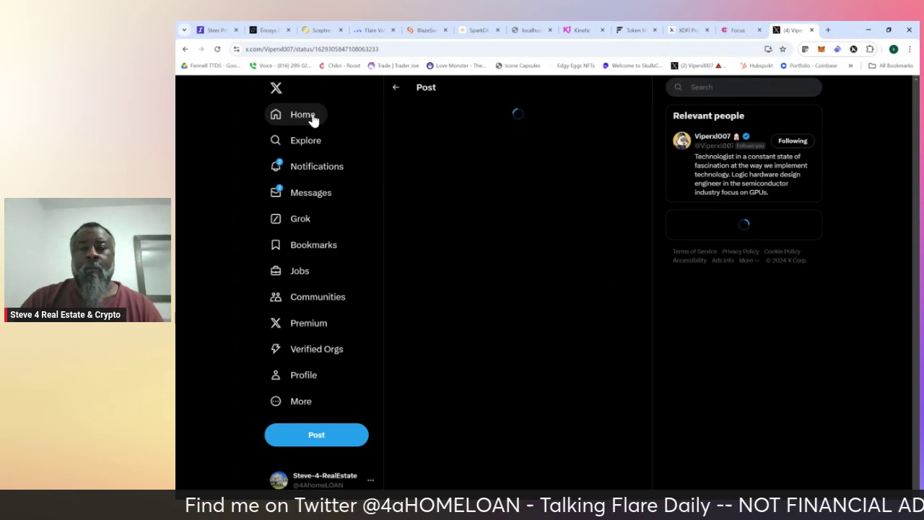
left_click(309, 116)
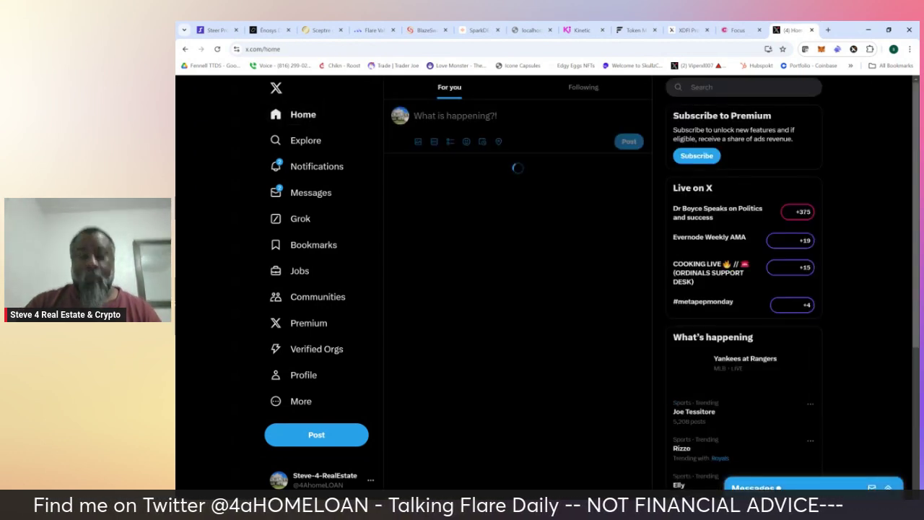
left_click(695, 88)
type("x")
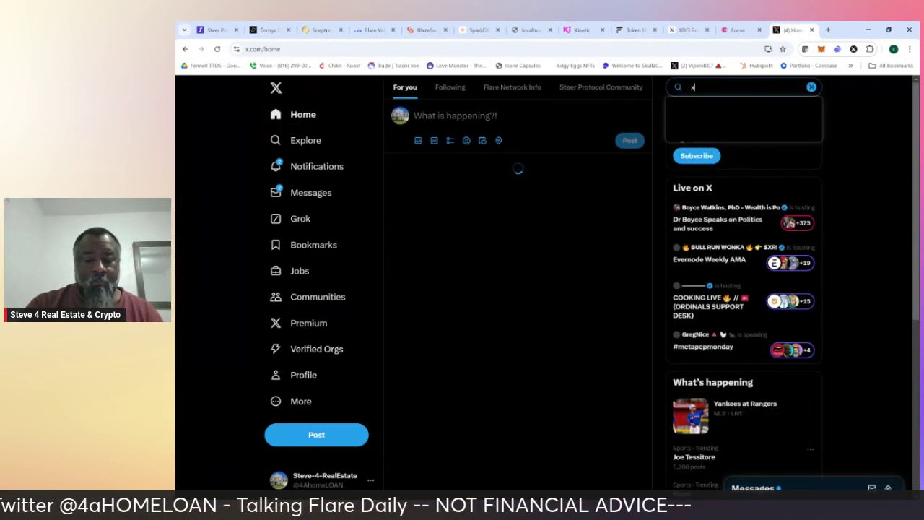
type("haven")
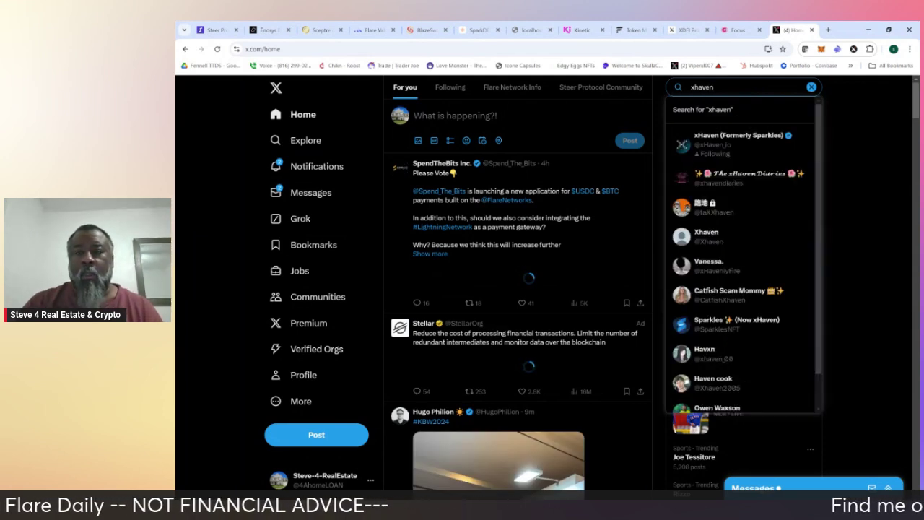
left_click(749, 140)
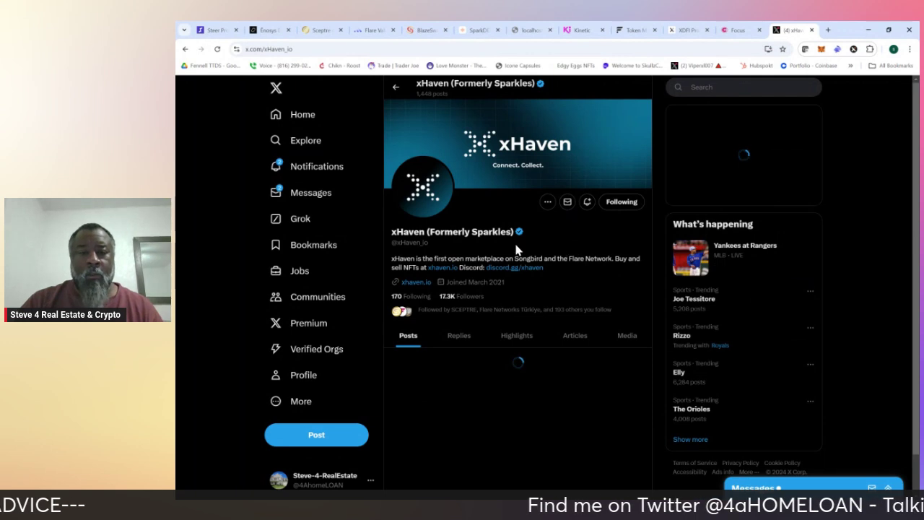
- Open the xhaven.io marketplace from the profile and open the featured Focus Pass #149 item
left_click(416, 283)
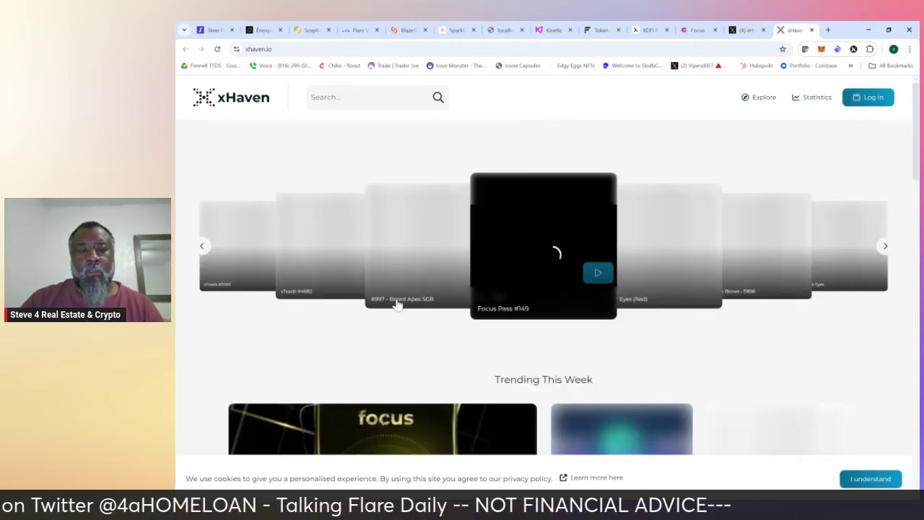
scroll(433, 378, "down", 2)
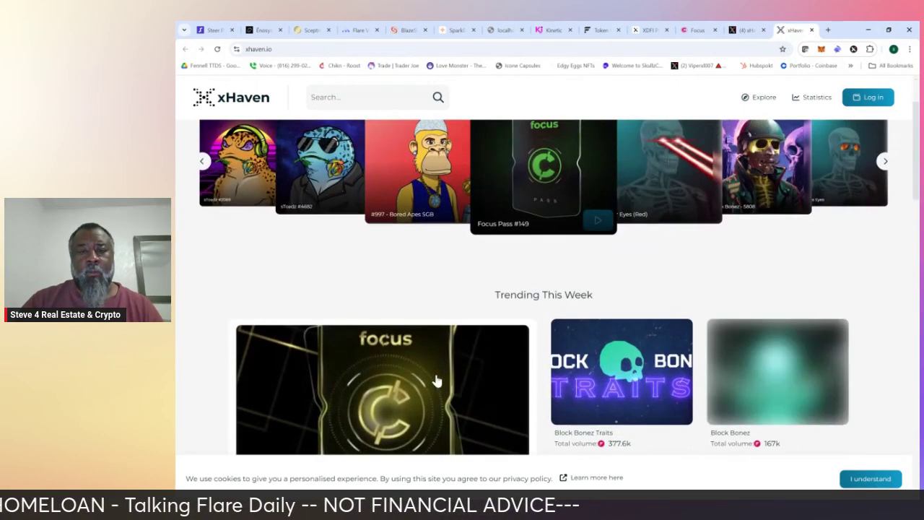
left_click(539, 185)
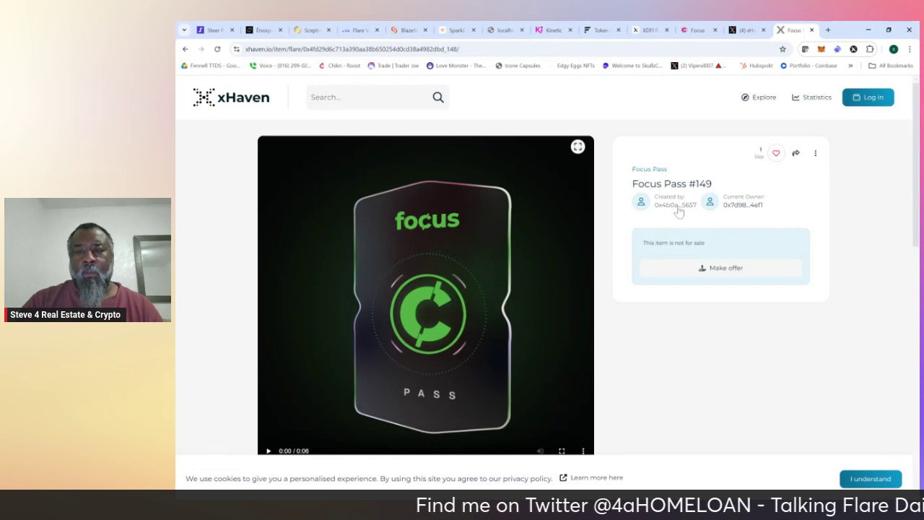
- Examine Focus Pass #149's description, rarity and contract details, then open the Focus Pass #368 item
scroll(616, 261, "down", 3)
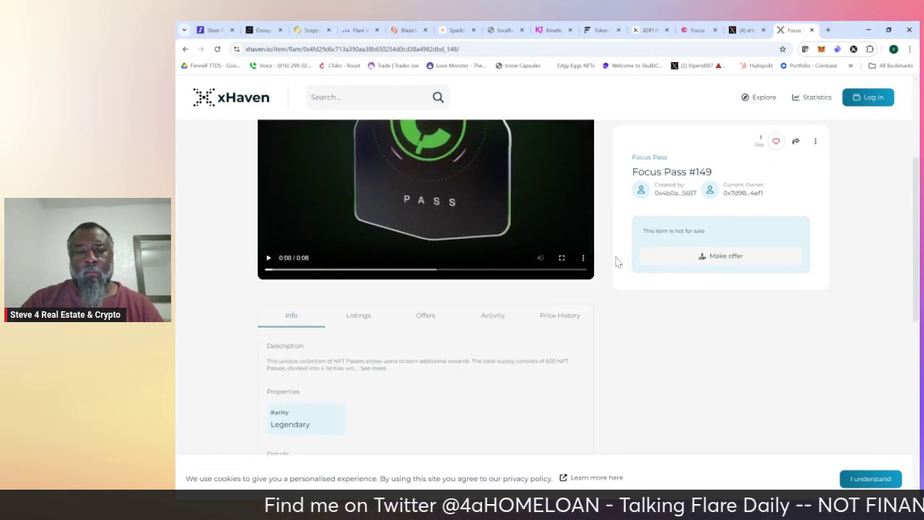
scroll(616, 261, "down", 2)
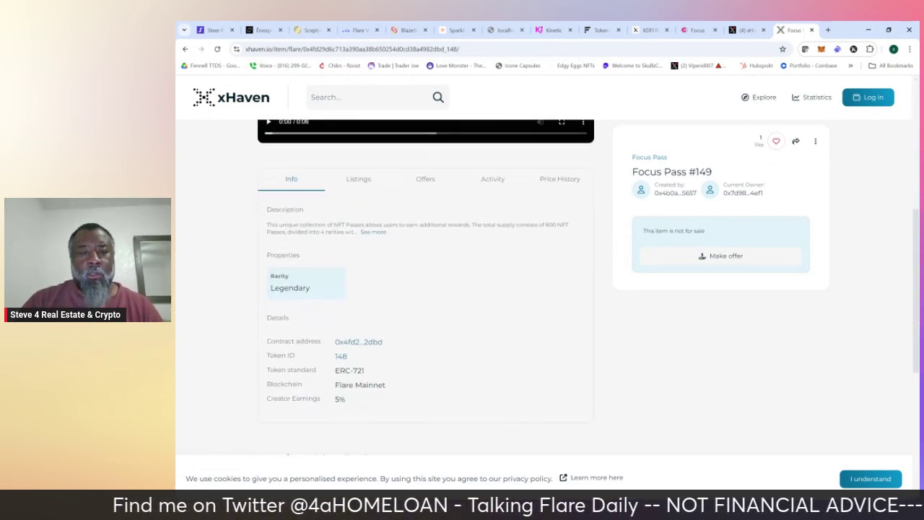
scroll(615, 261, "down", 2)
scroll(615, 261, "up", 3)
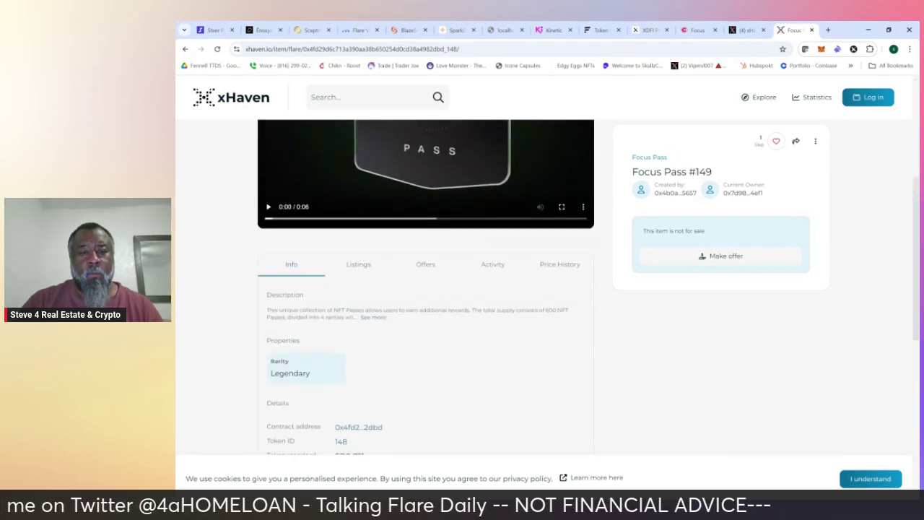
scroll(616, 261, "down", 6)
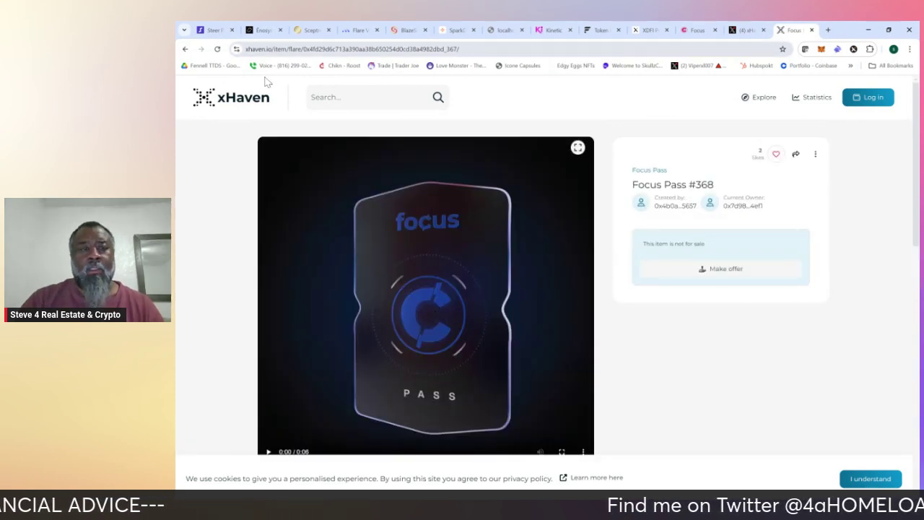
- Return to the xHaven home page and open the Focus Pass collection from the Trending This Week section
left_click(225, 104)
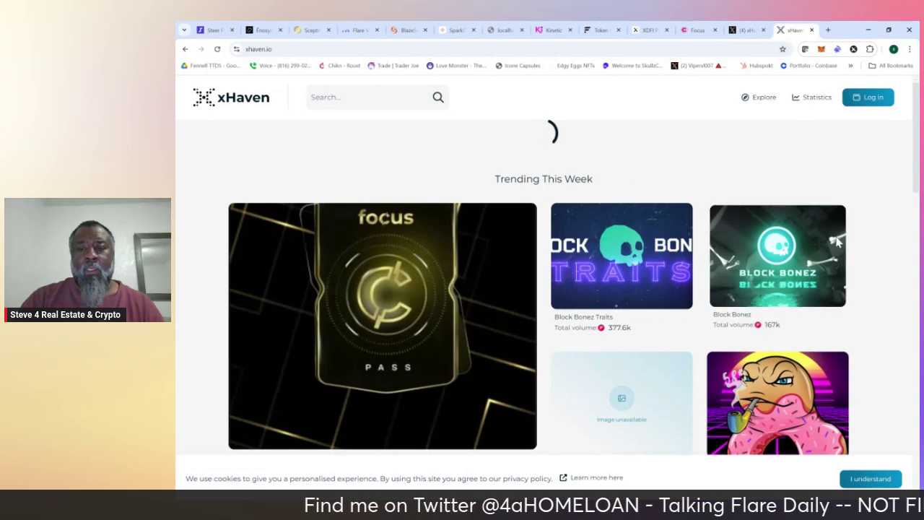
scroll(883, 302, "down", 5)
scroll(883, 303, "down", 2)
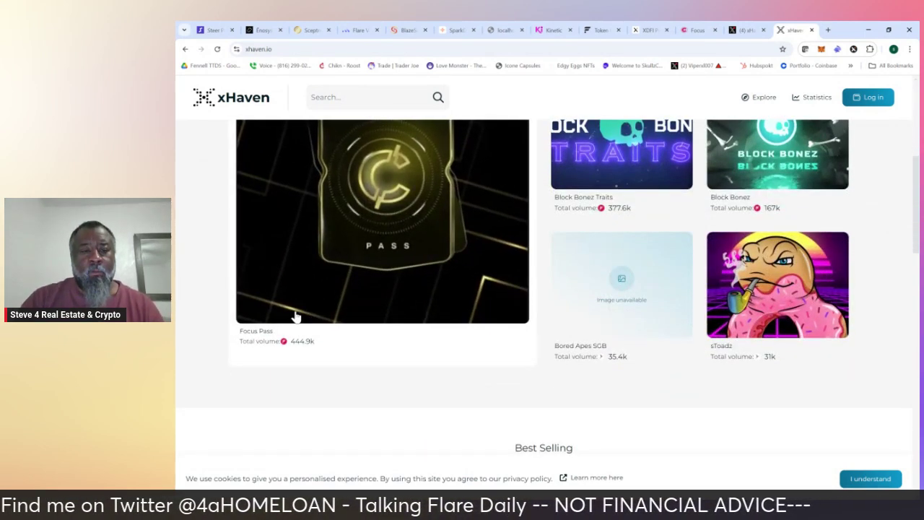
left_click(347, 238)
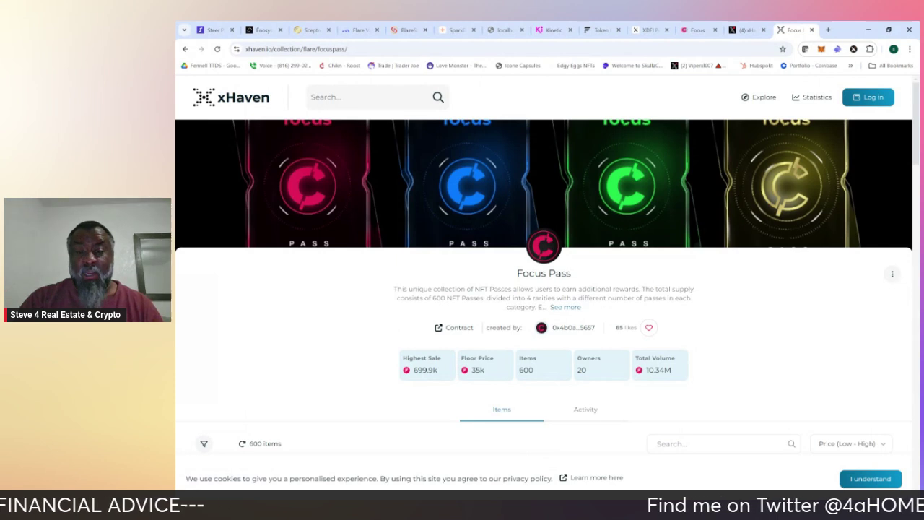
- Examine the Focus Pass collection's sale statistics and highlight its floor price
scroll(486, 337, "down", 1)
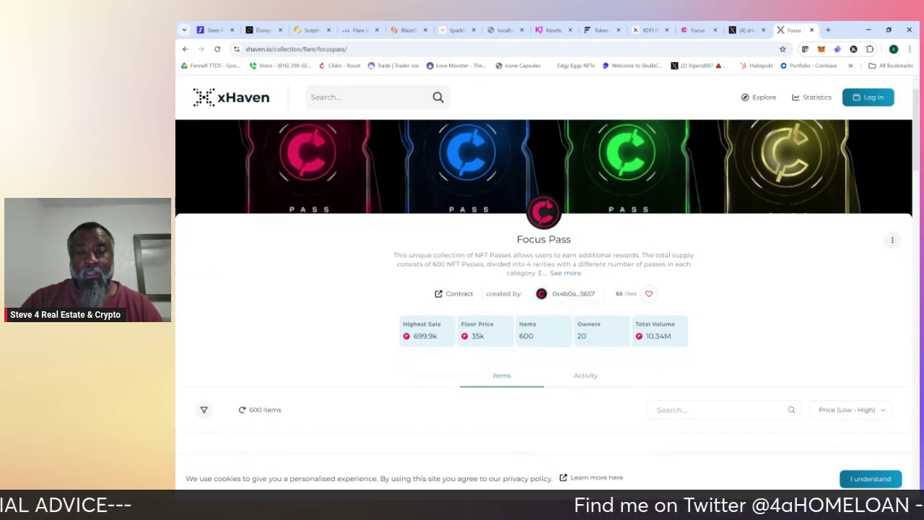
double_click(477, 335)
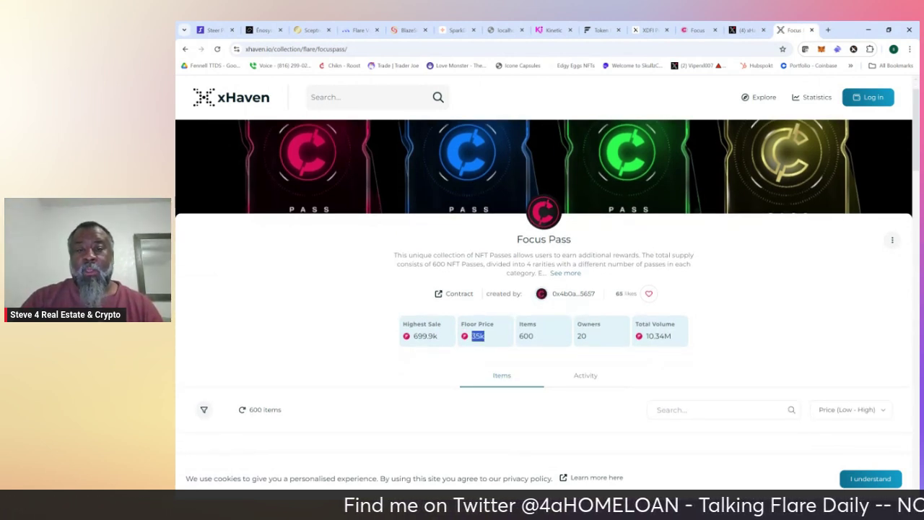
scroll(546, 287, "down", 1)
left_click(534, 324)
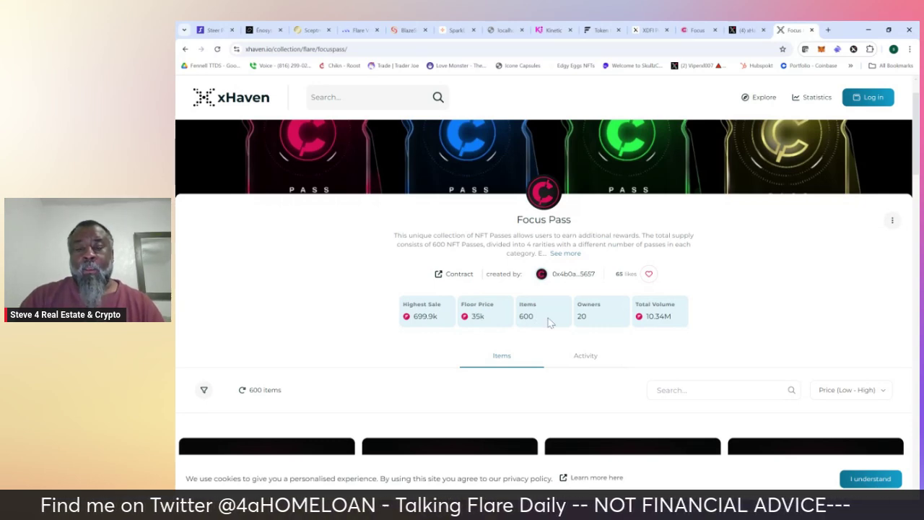
double_click(477, 316)
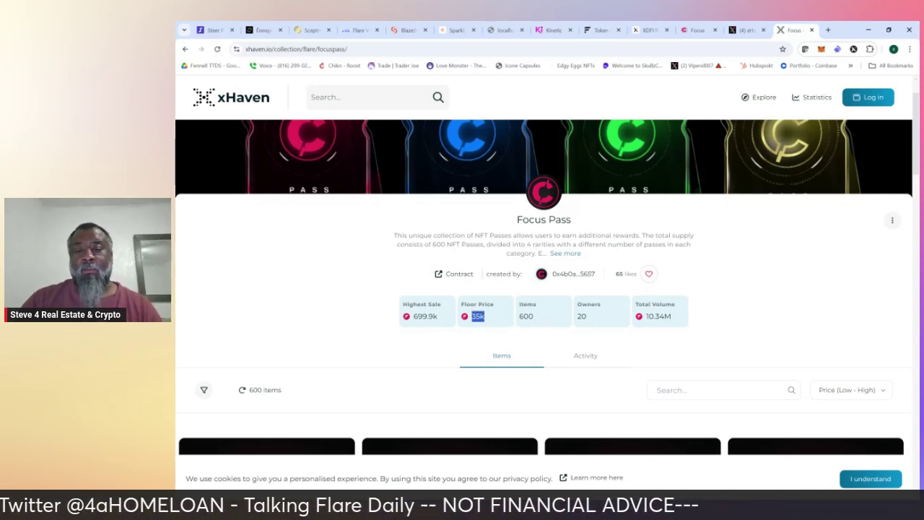
- Browse the Focus Pass items in the collection, comparing listing prices and top offers across the pass colours
scroll(547, 288, "down", 5)
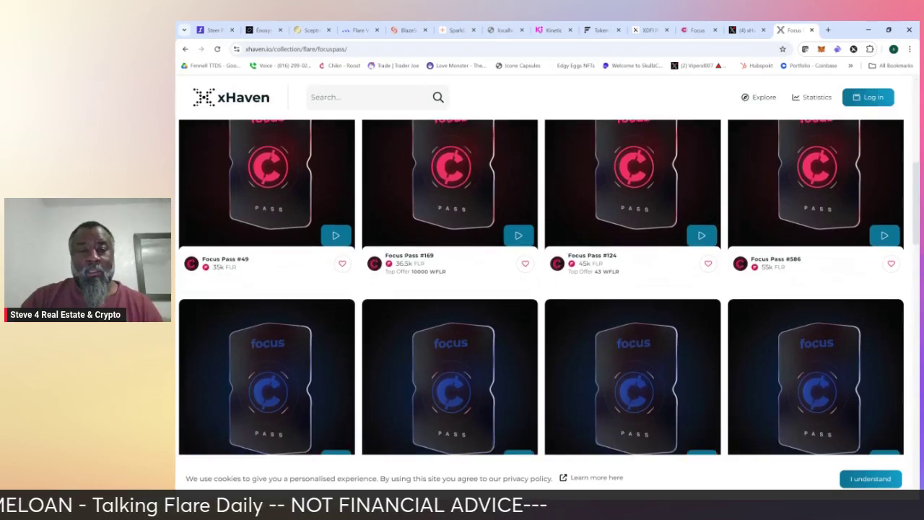
scroll(549, 289, "down", 2)
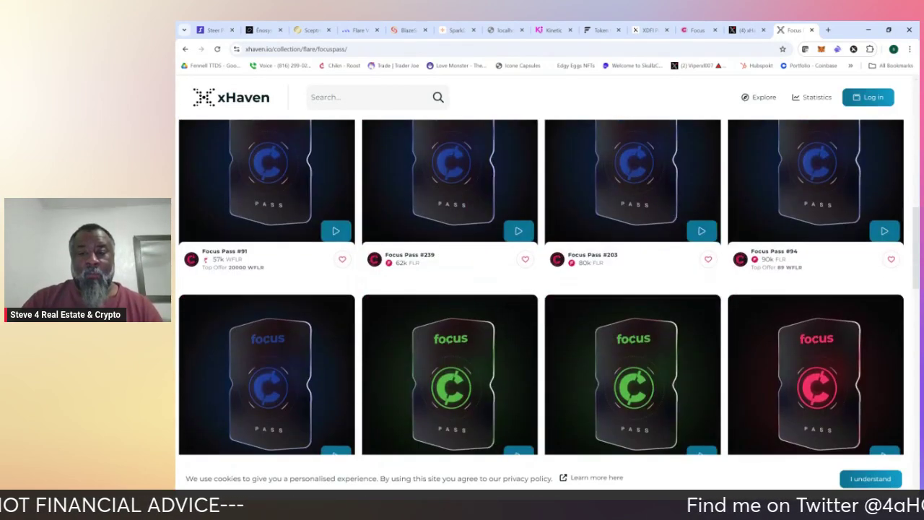
scroll(549, 289, "down", 5)
scroll(548, 289, "down", 3)
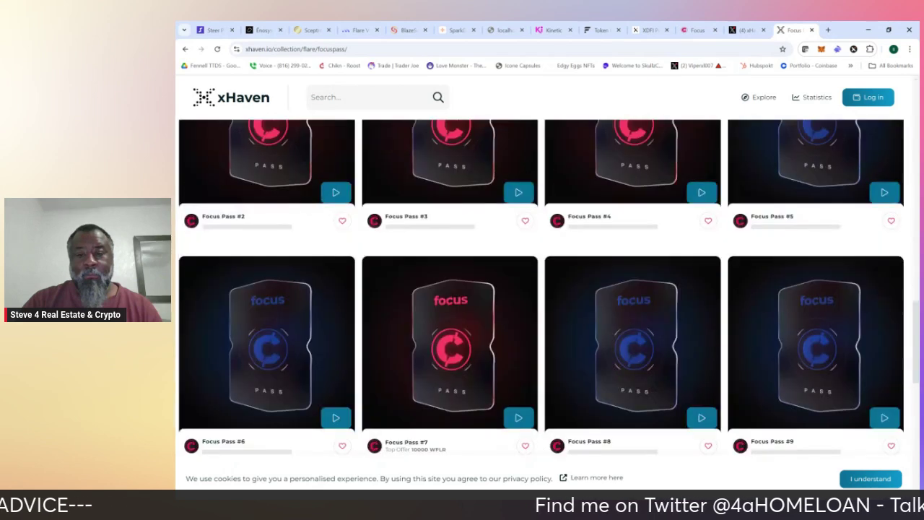
scroll(516, 250, "down", 1)
scroll(516, 250, "up", 1)
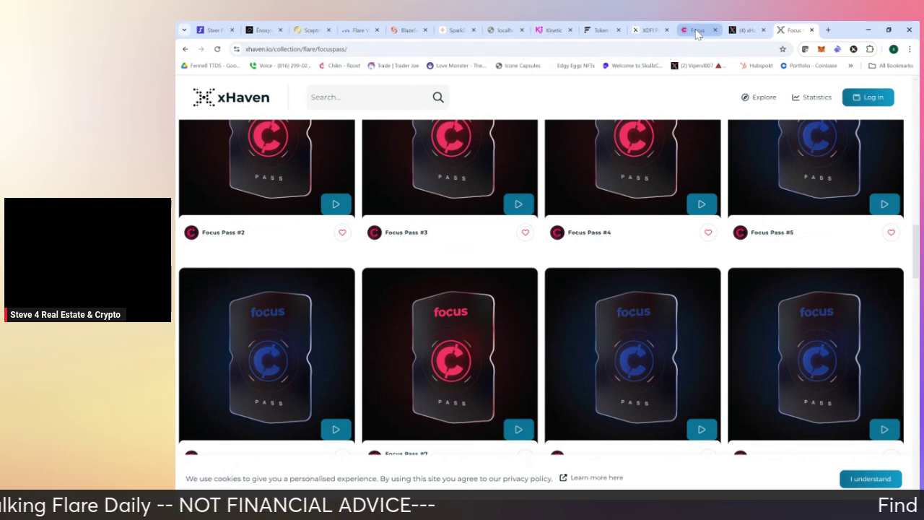
- Switch to the Focus site, open its Focus Pass section and highlight the Rarity Shares description while reviewing the holder benefits
left_click(697, 31)
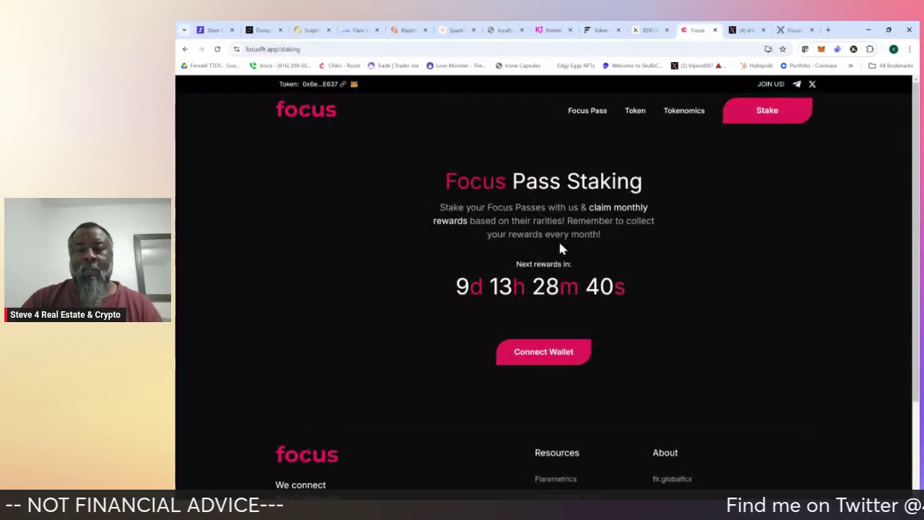
left_click(585, 112)
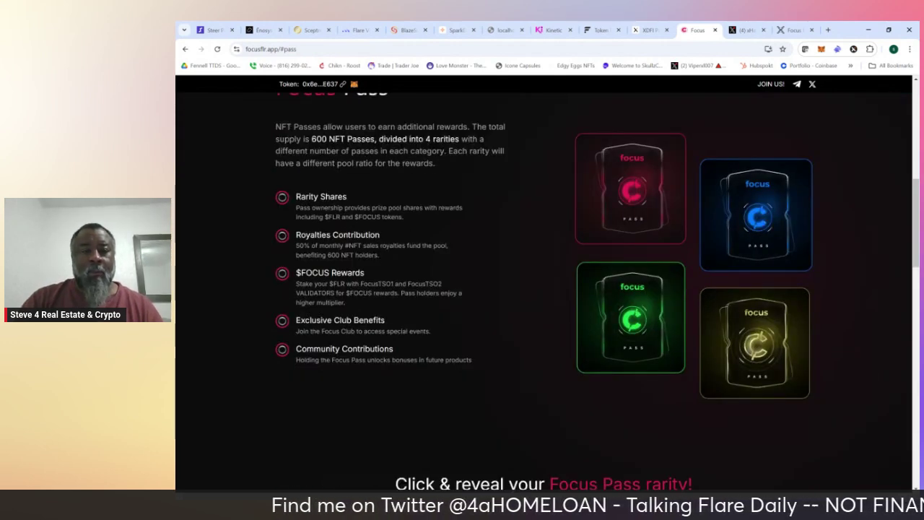
triple_click(361, 212)
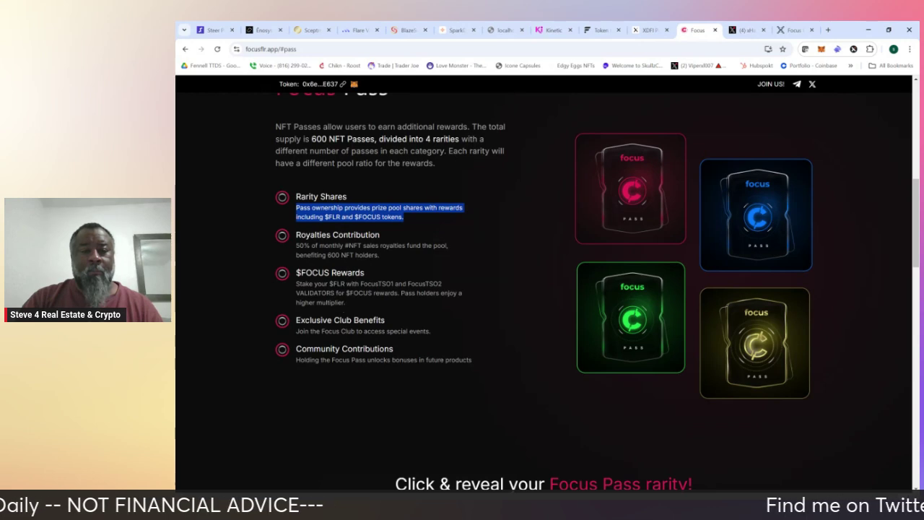
scroll(453, 284, "up", 2)
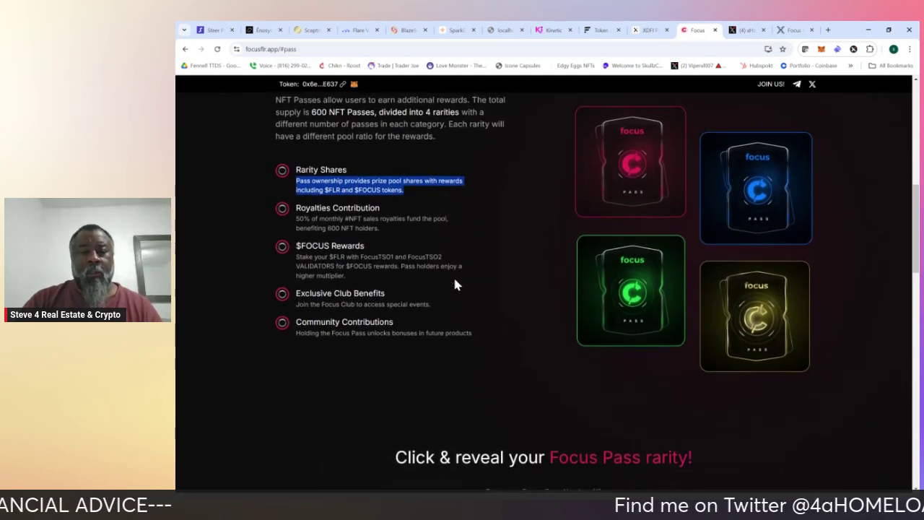
scroll(455, 284, "up", 6)
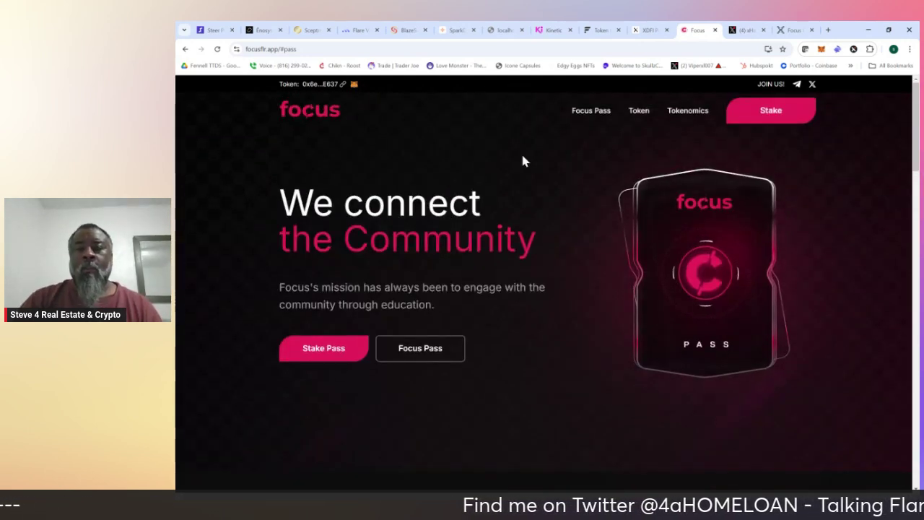
- Recheck the listings and floor price in xHaven's Focus Pass collection, then return to the Focus site
left_click(748, 30)
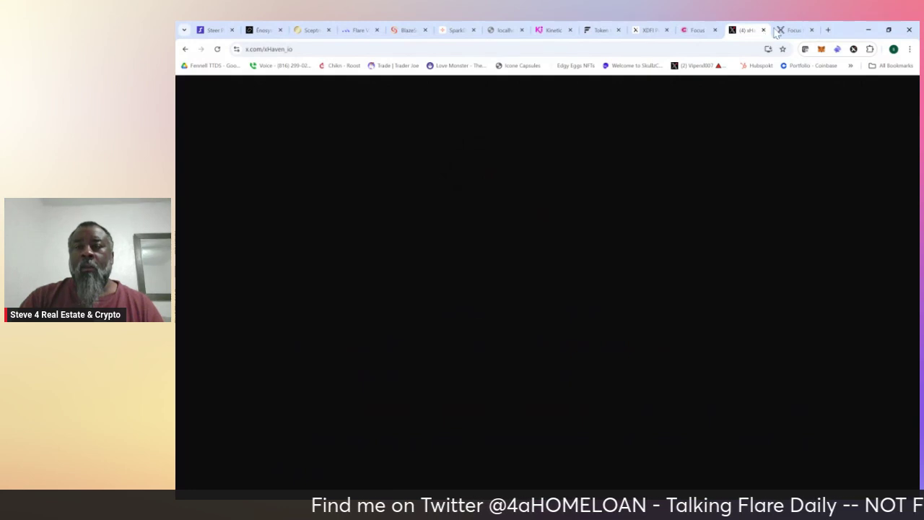
left_click(793, 30)
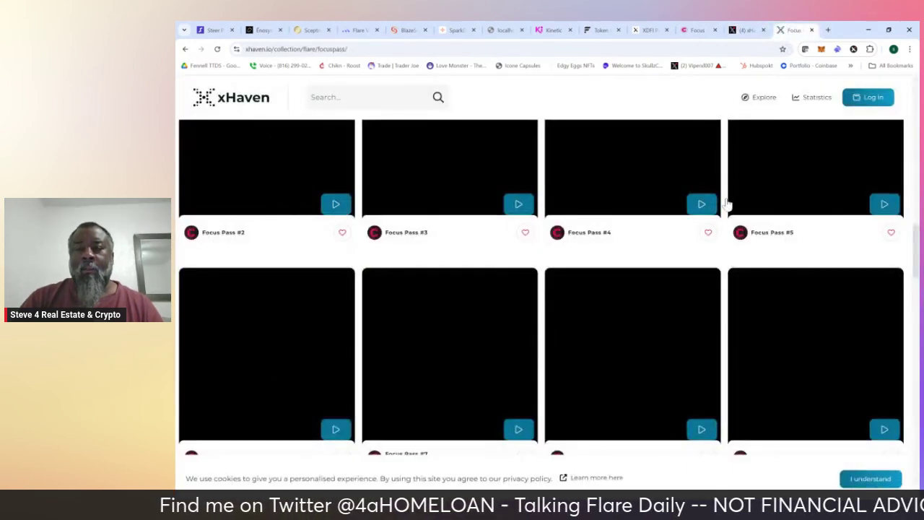
scroll(714, 231, "up", 3)
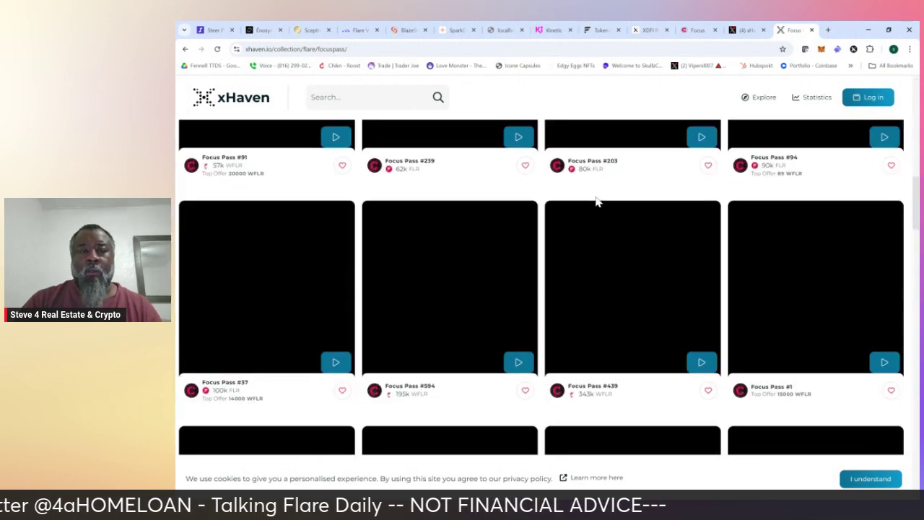
scroll(596, 201, "up", 8)
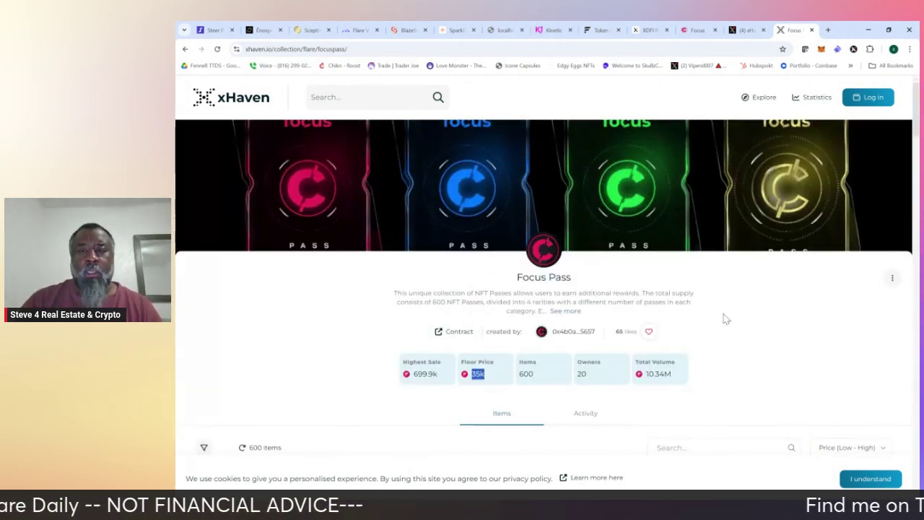
left_click(697, 29)
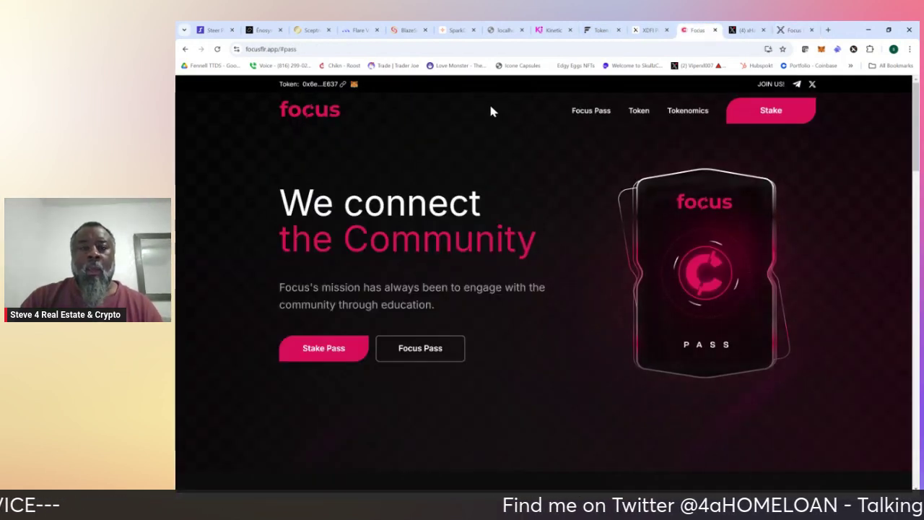